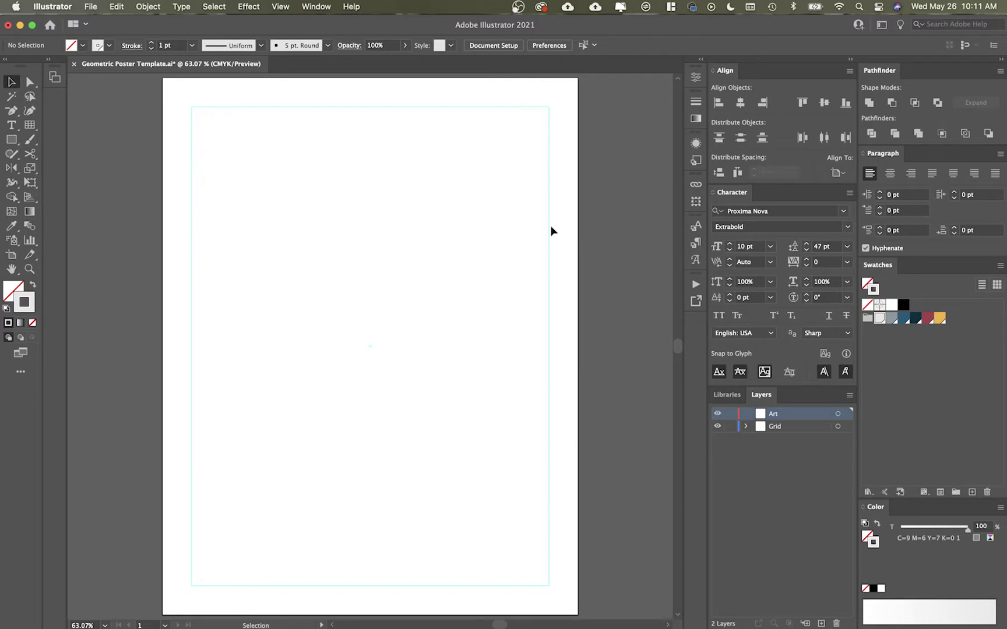
- Try drawing a square five-by-five grid with the Rectangular Grid tool inside the margin guides, and undo it
left_click(727, 394)
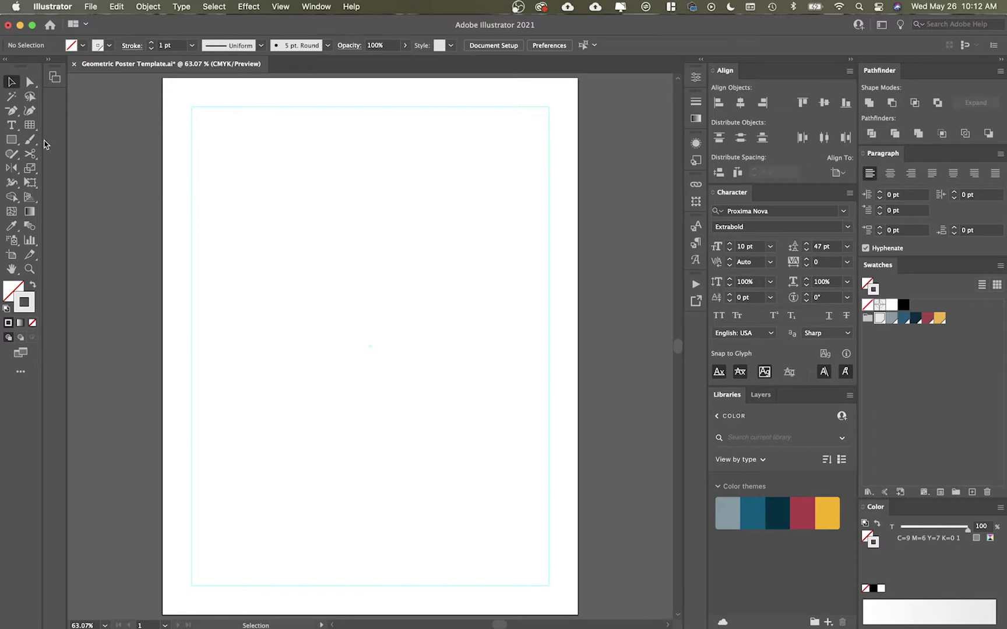
left_click(29, 124)
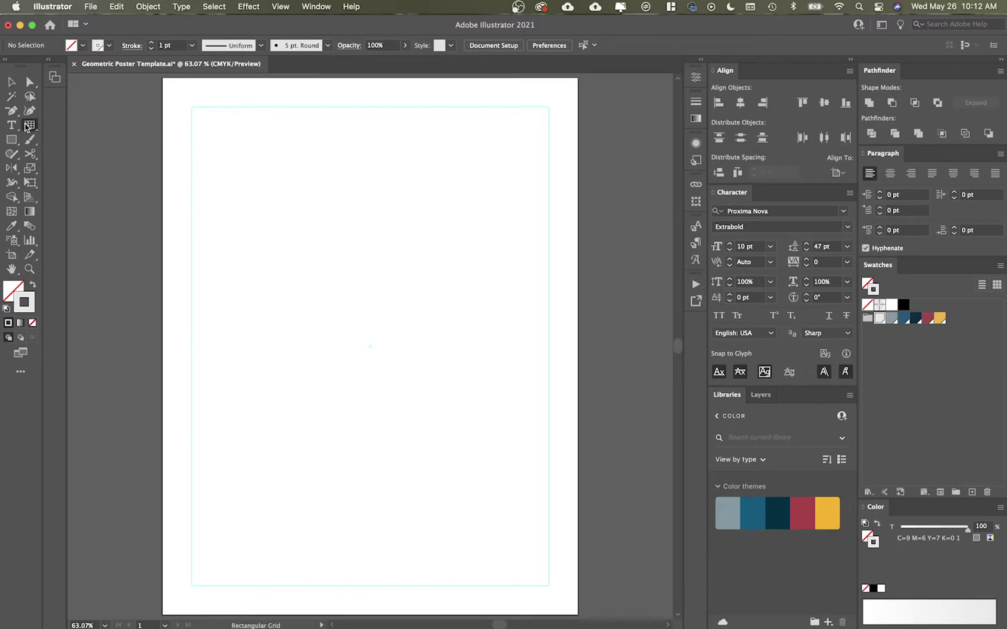
left_click(27, 127)
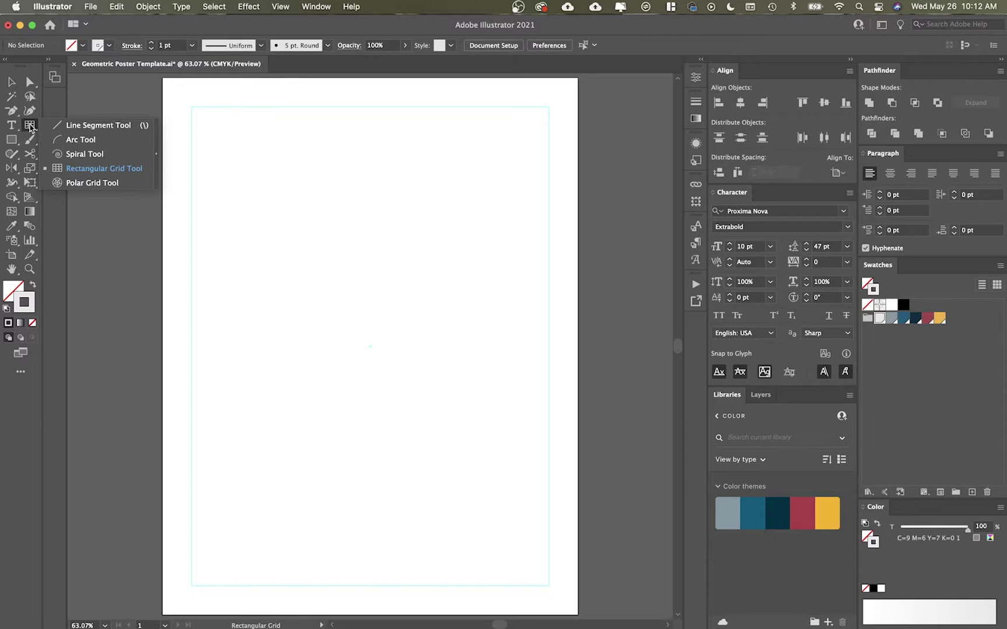
left_click_drag(216, 124, 534, 444)
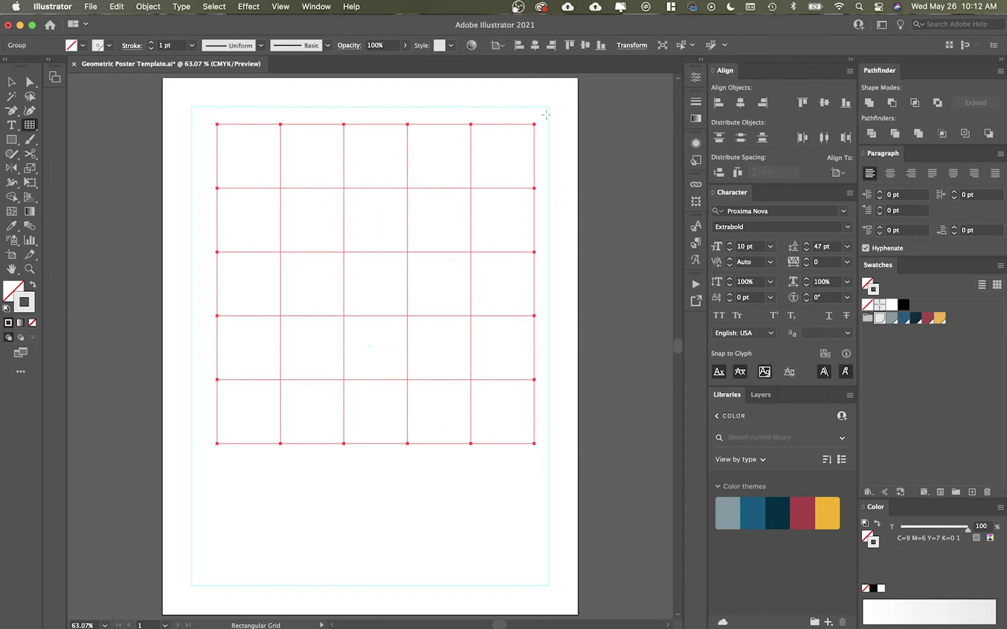
key("super+z")
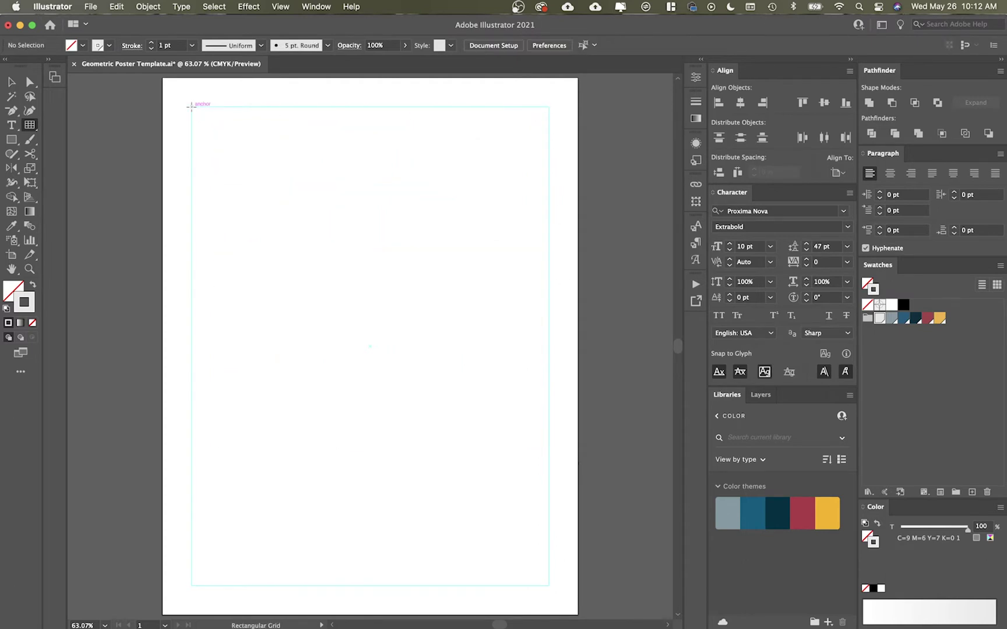
left_click_drag(191, 106, 548, 451)
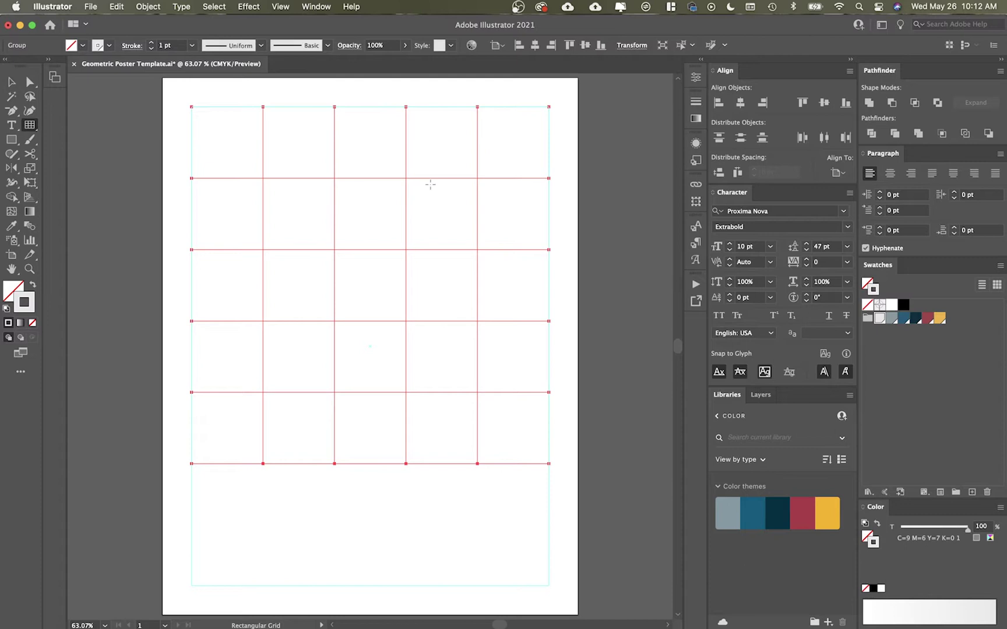
key("super+shift+a")
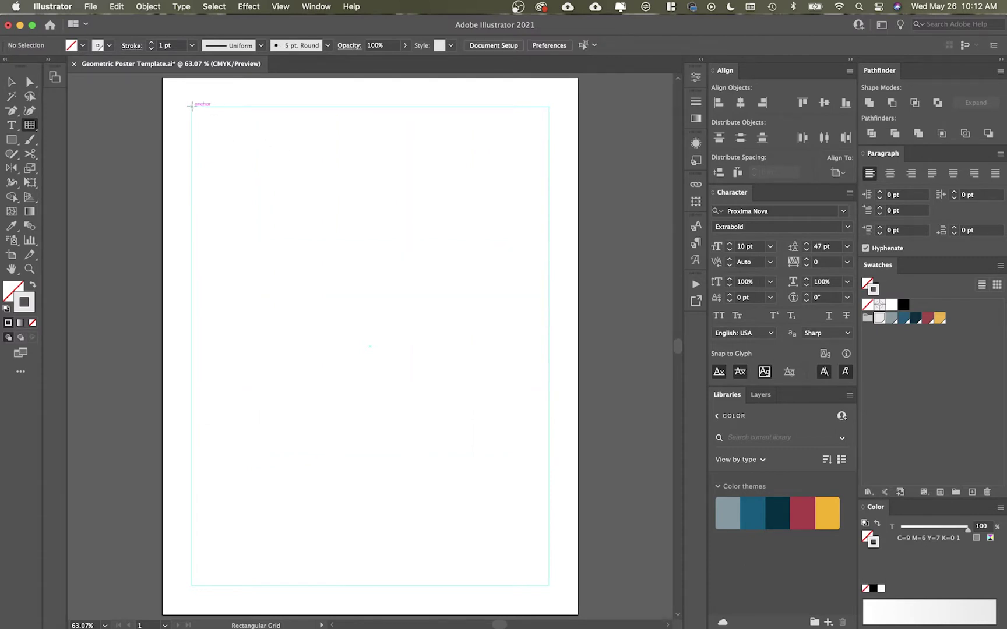
- Create a 7.3101 in square rectangular grid with 4 horizontal and 4 vertical dividers from the upper-left corner of the margin guide
left_click(192, 107)
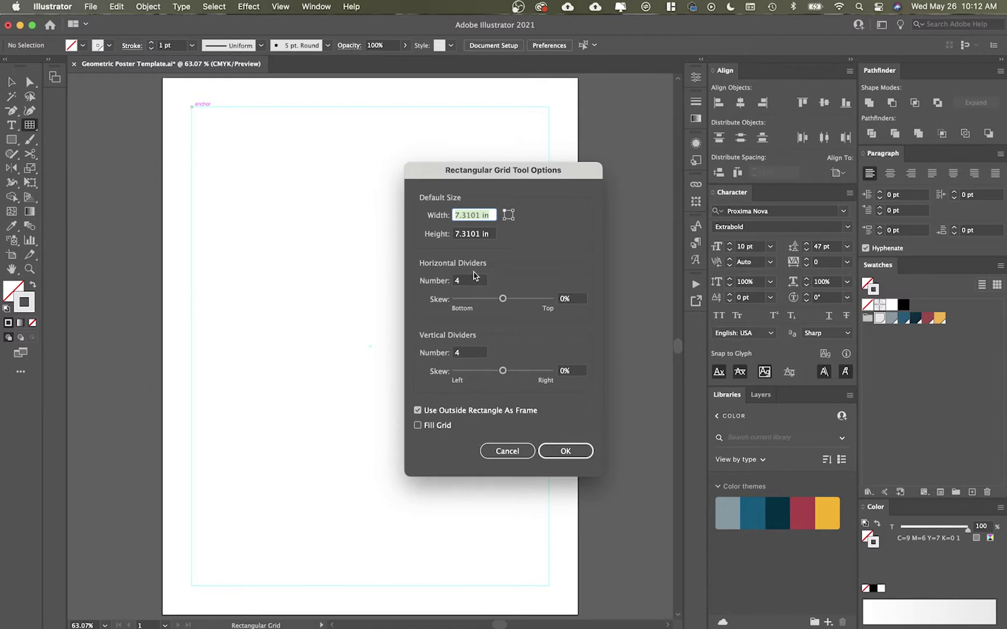
left_click(581, 455)
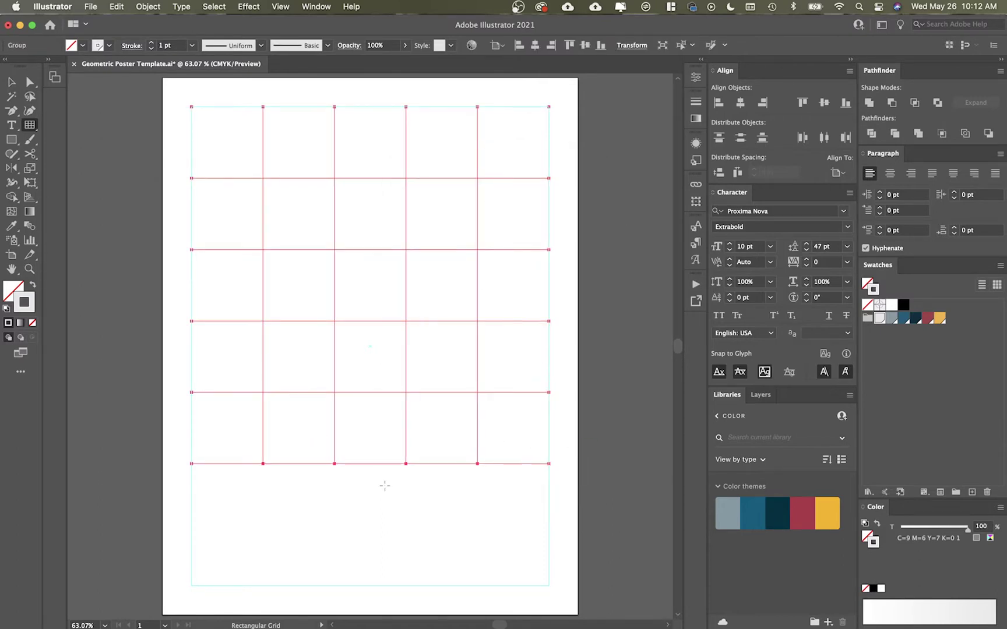
key("v")
left_click(495, 486)
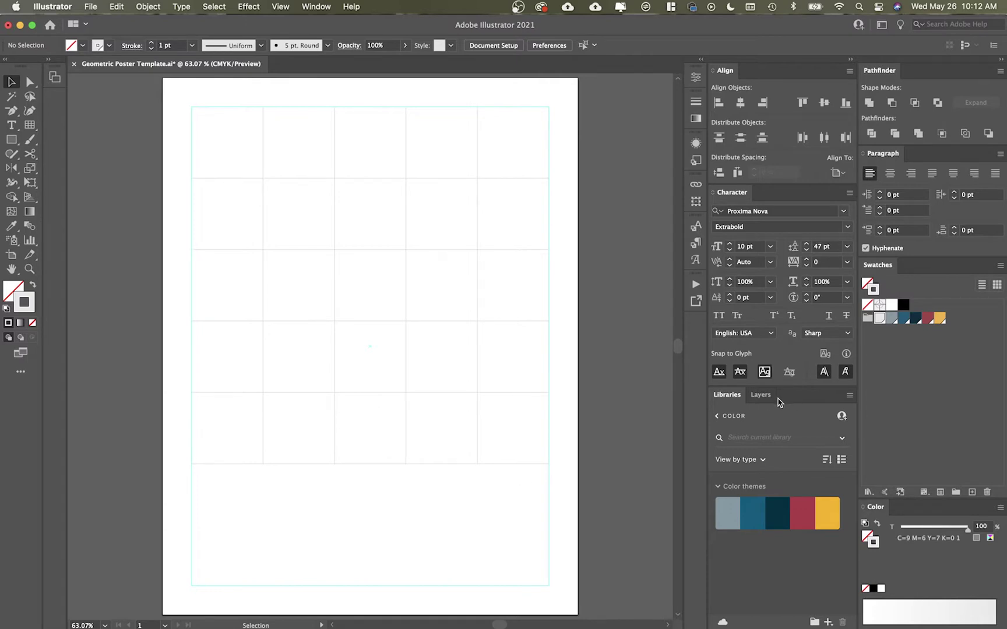
- Move the grid in place onto the Grid layer, lock that layer and make the Art layer active
left_click(760, 394)
left_click(805, 432)
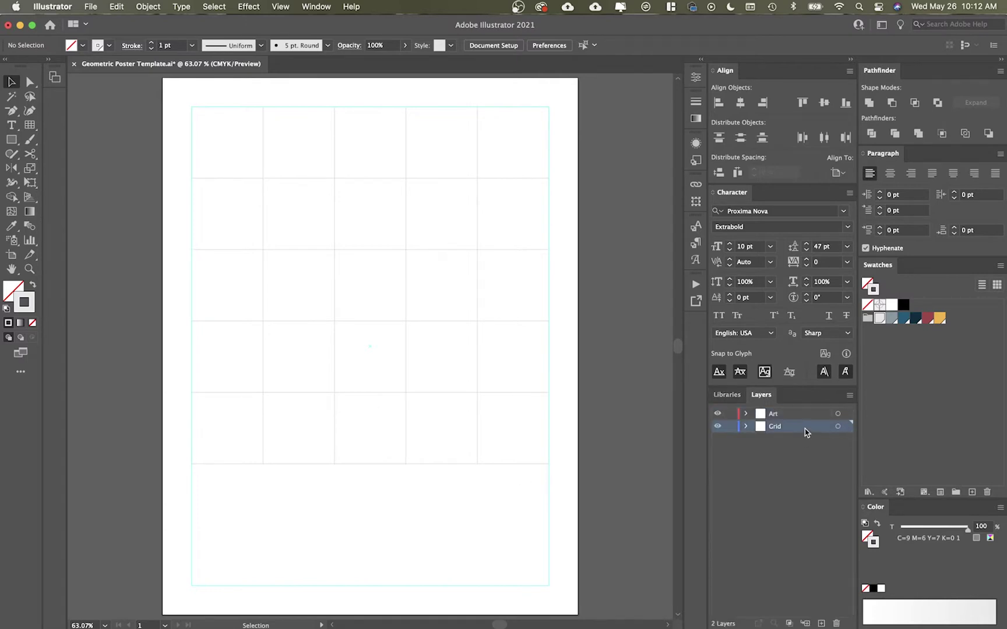
left_click(503, 392)
key("super+x")
left_click(792, 429)
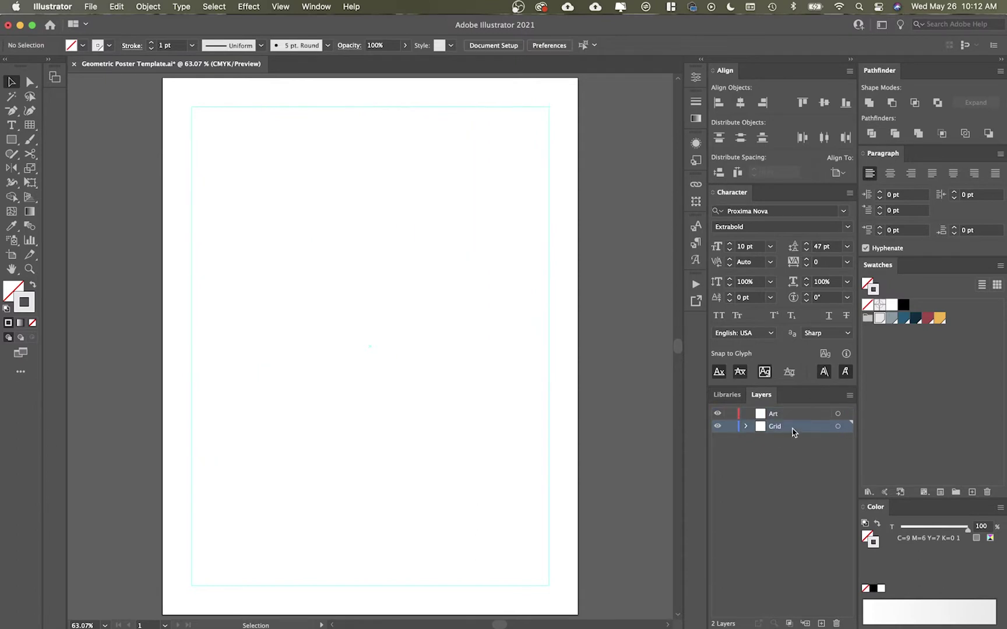
key("super+f")
left_click(730, 426)
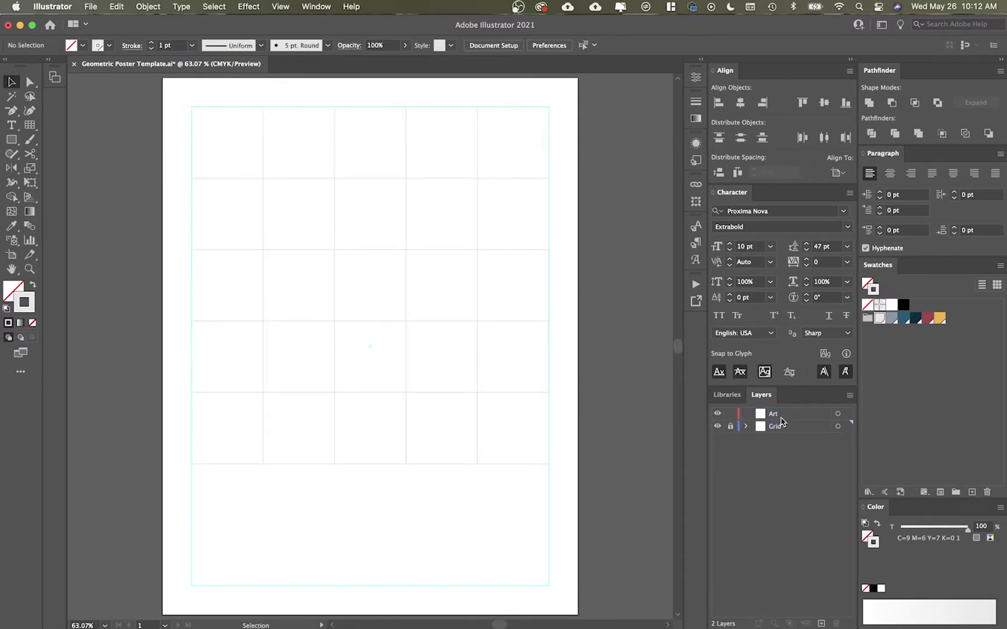
left_click(795, 416)
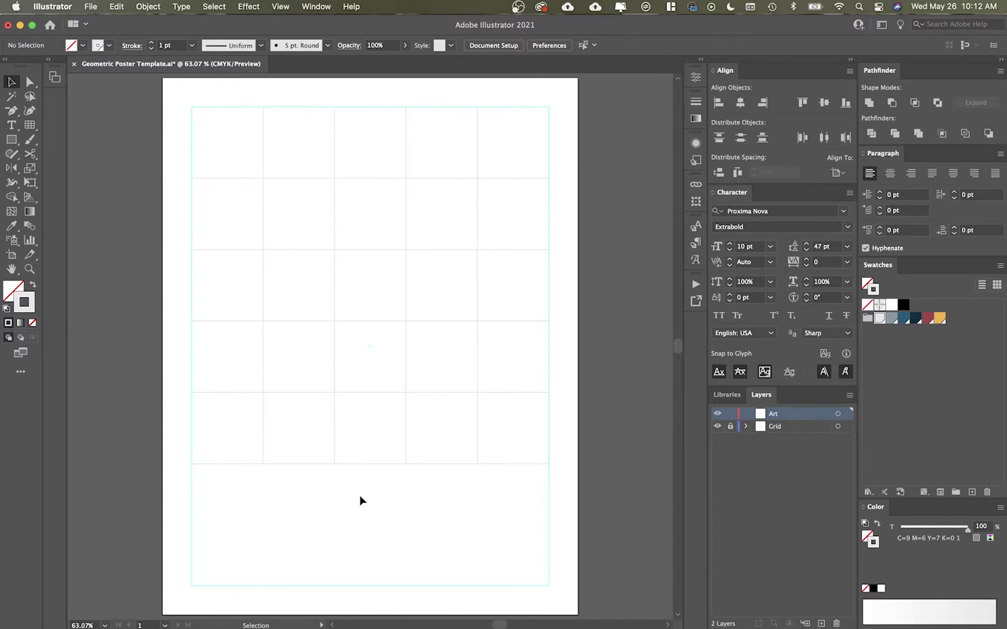
- Add the two-line title "adobe illustrator" / "poster design" as point text at the left margin below the grid
key("shift+x")
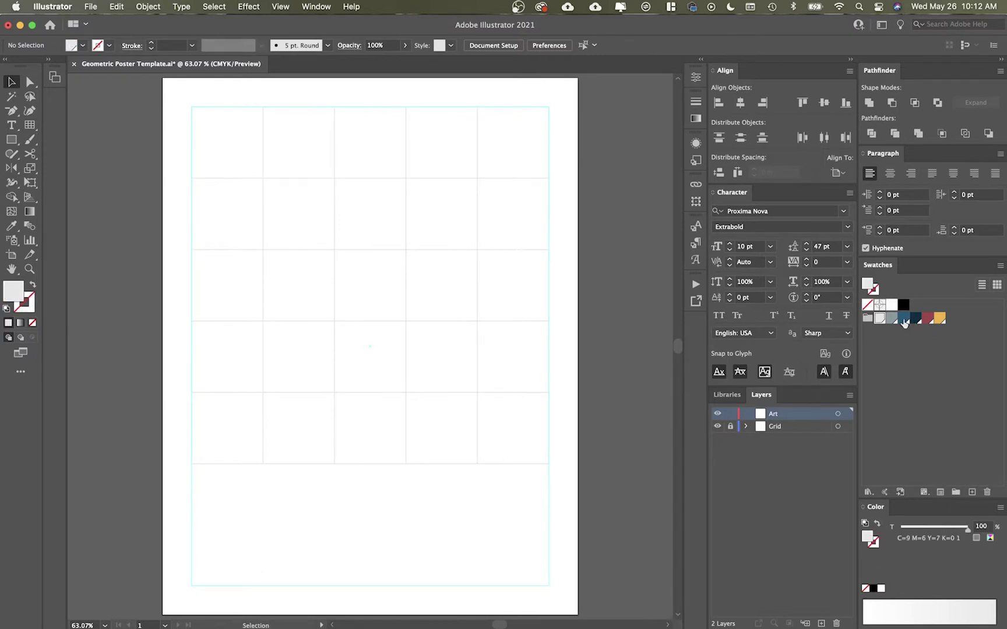
left_click(939, 318)
key("t")
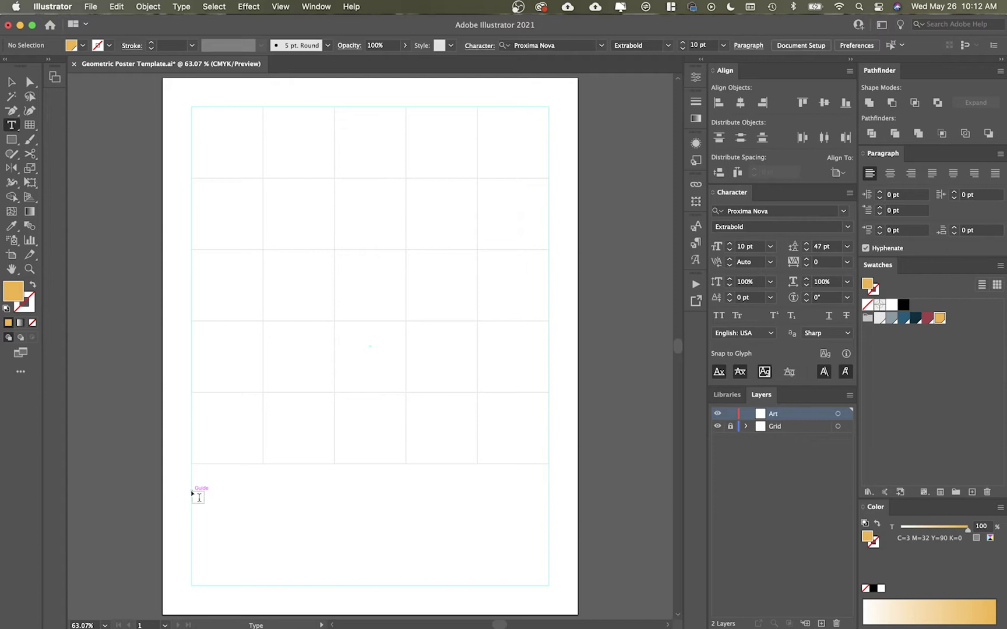
left_click(199, 497)
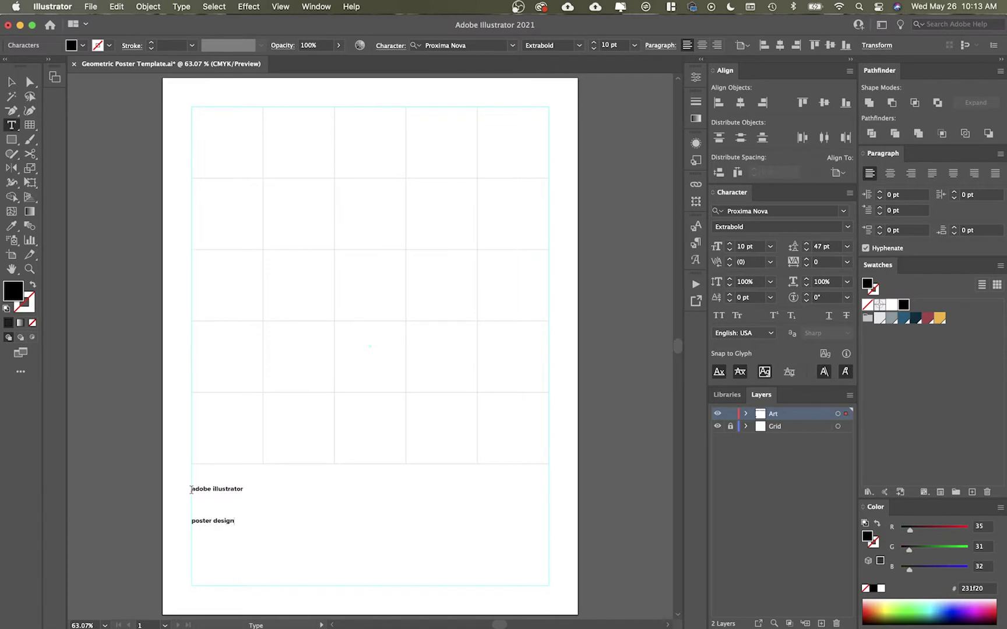
- Tighten the leading of the title so its two lines sit close together
key("super+a")
scroll(830, 247, "down", 20)
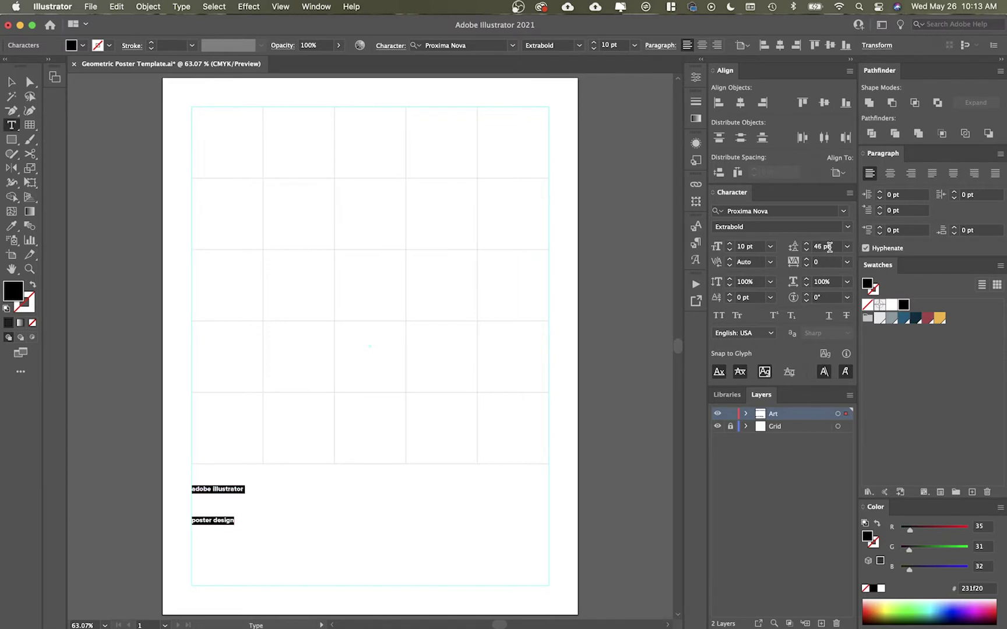
key("Up")
key("Up")
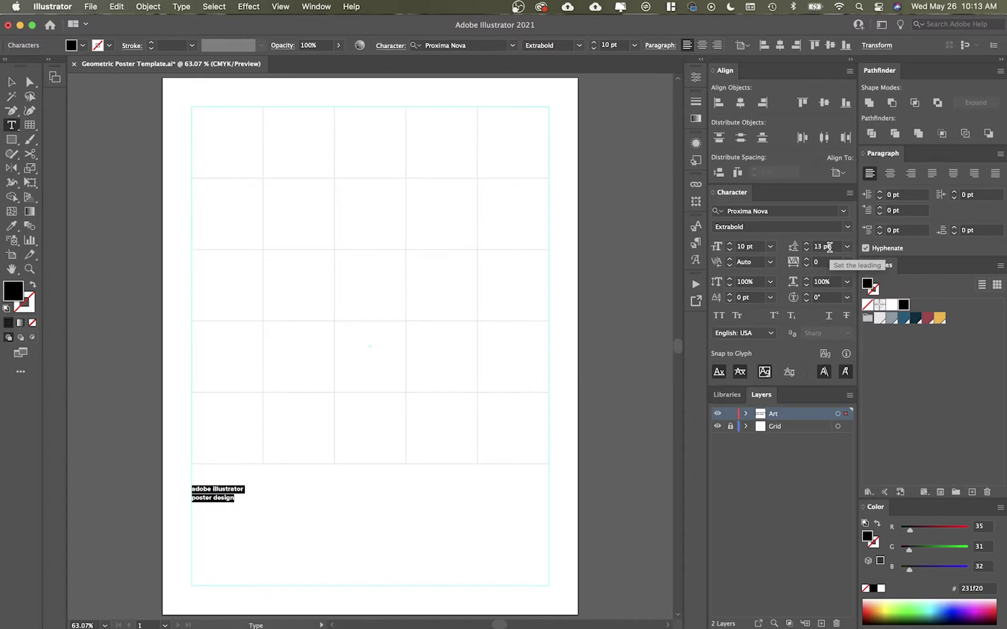
scroll(830, 247, "down", 1)
key("Escape")
- Scale the title up proportionally from the left margin to a font size of about 51 pt
key("s")
left_click_drag(264, 522, 463, 598)
left_click_drag(435, 502, 434, 500)
key("v")
- Set the title's leading to 42 pt and move it down slightly, away from the grid
scroll(833, 247, "down", 13)
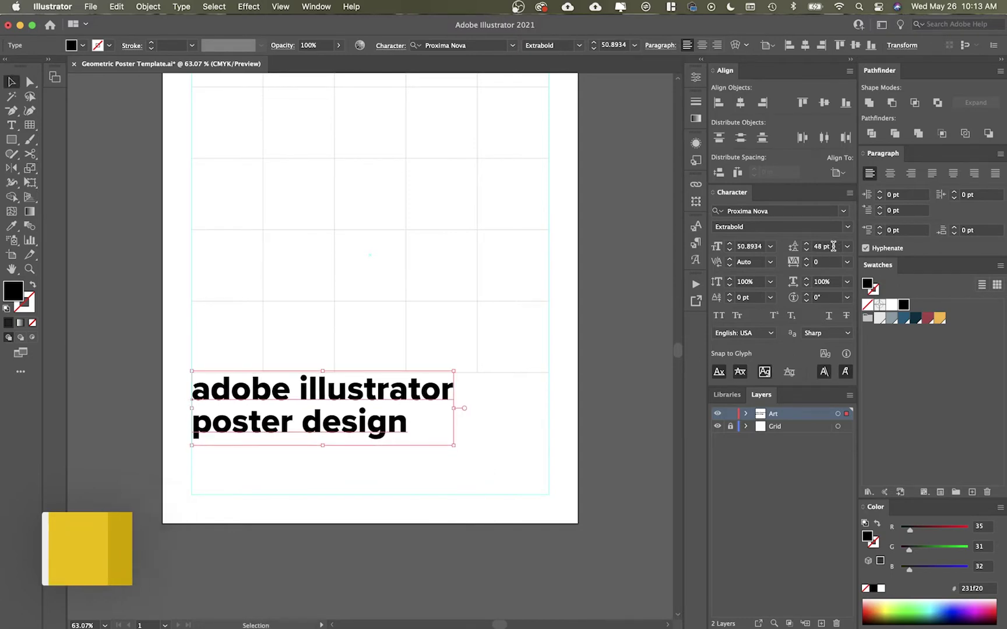
scroll(834, 247, "down", 6)
left_click(495, 406)
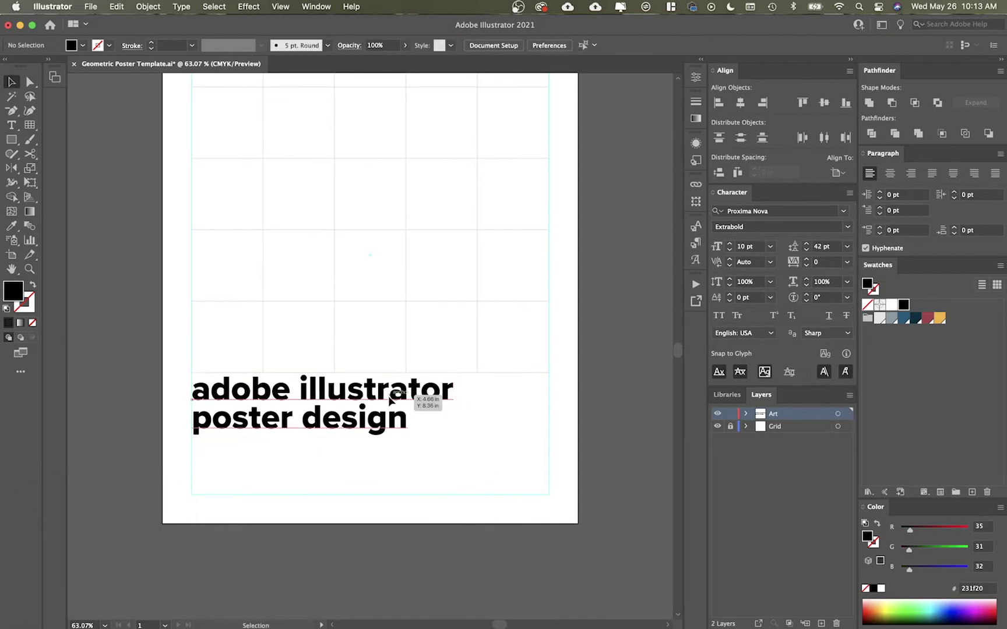
left_click_drag(391, 401, 391, 413)
left_click(492, 434)
- Add an area text frame as wide as the title, reaching down to the bottom margin, and paste the lorem ipsum text into it
key("t")
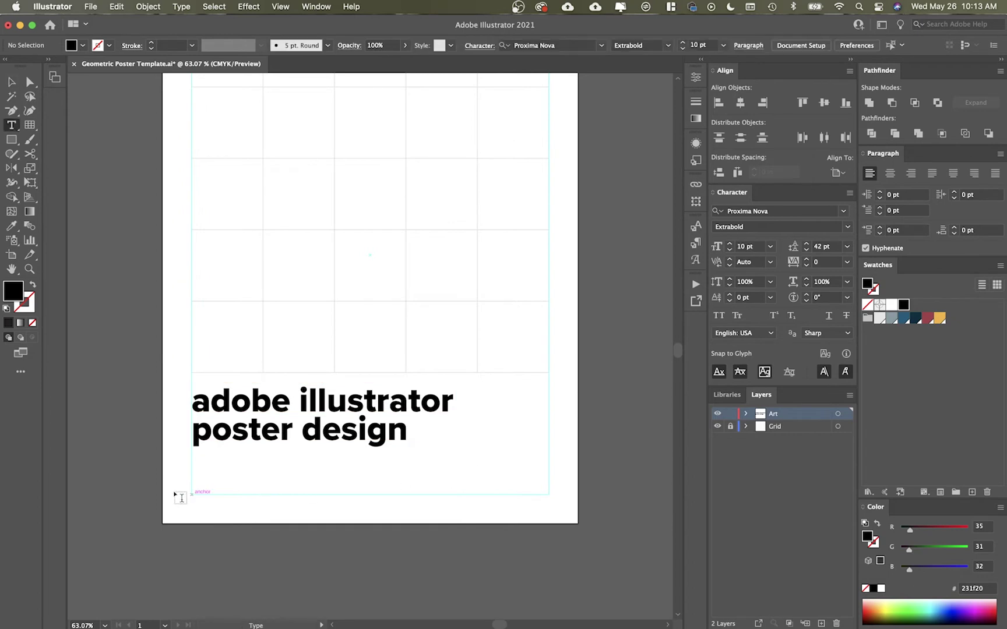
left_click_drag(192, 458, 452, 495)
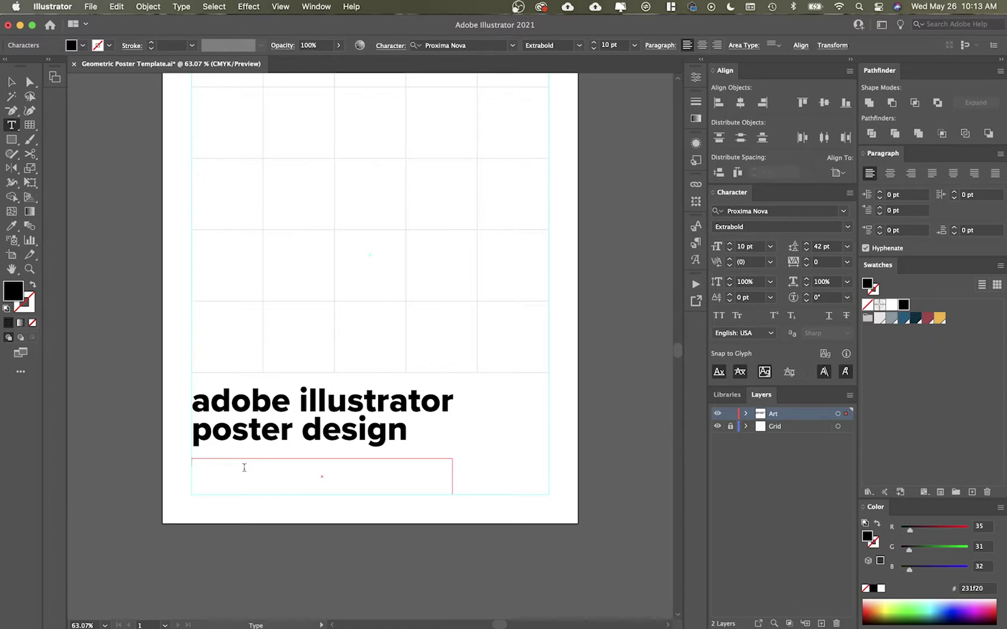
key("super+v")
- Set the whole lorem ipsum paragraph to 19 pt leading and the Medium font style
key("super+a")
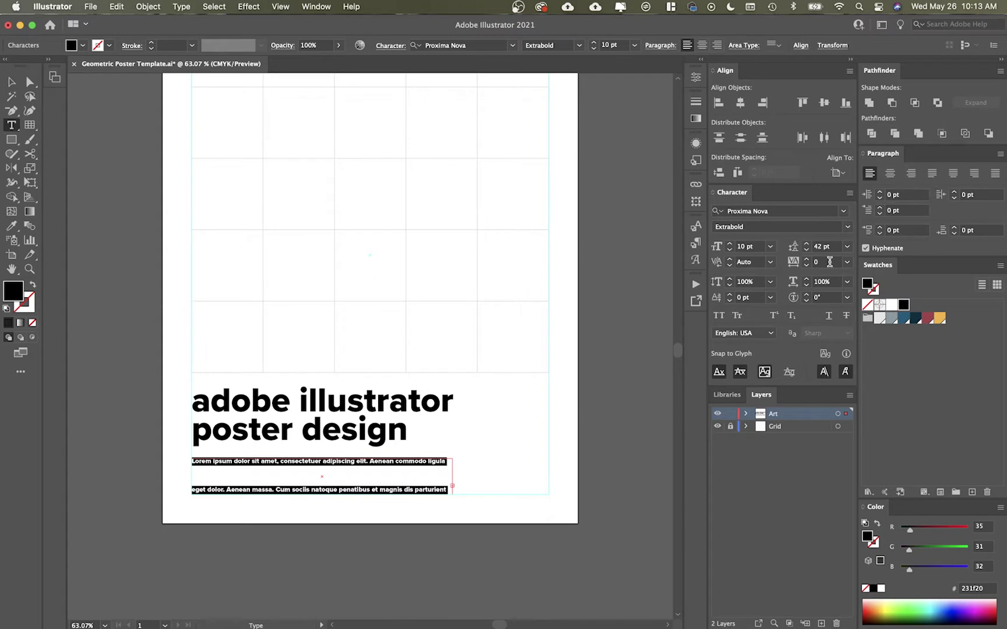
scroll(834, 246, "down", 20)
key("Down")
key("Down")
key("Down")
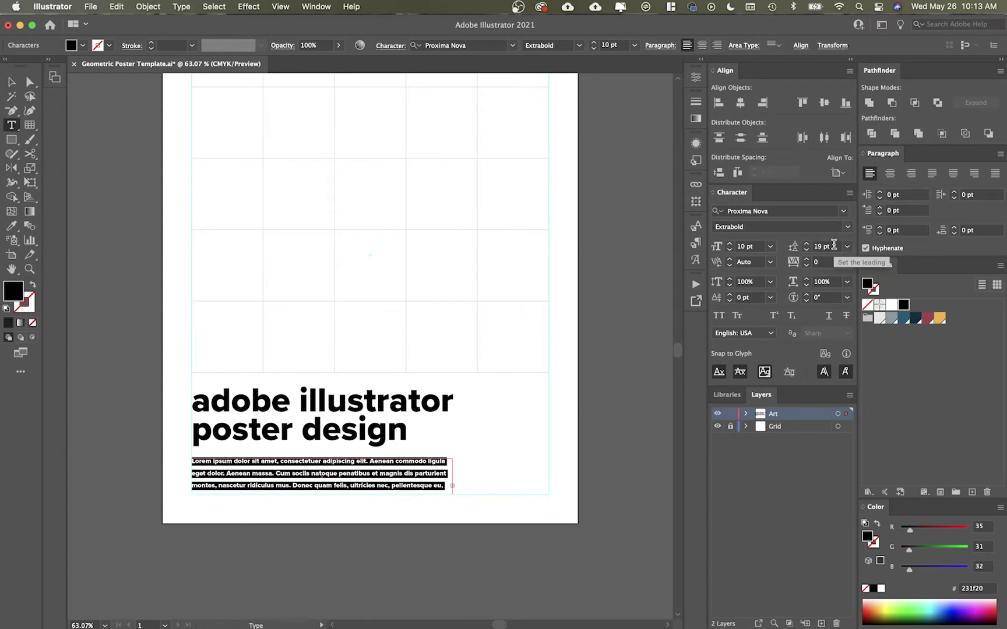
left_click(847, 227)
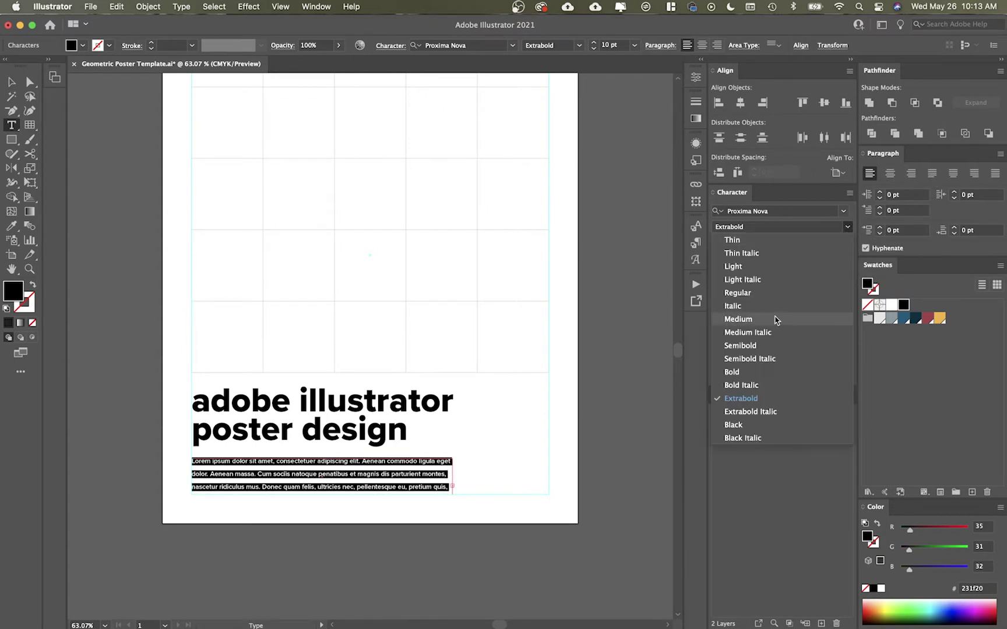
left_click(738, 319)
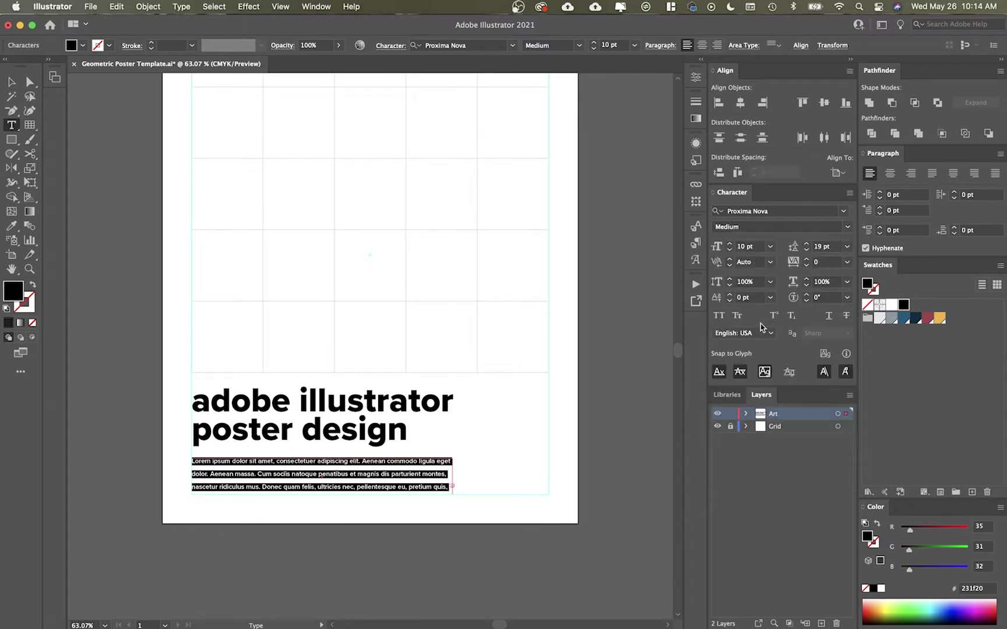
- Apply All Caps to the lorem ipsum paragraph and reduce its leading to 14 pt
left_click(719, 316)
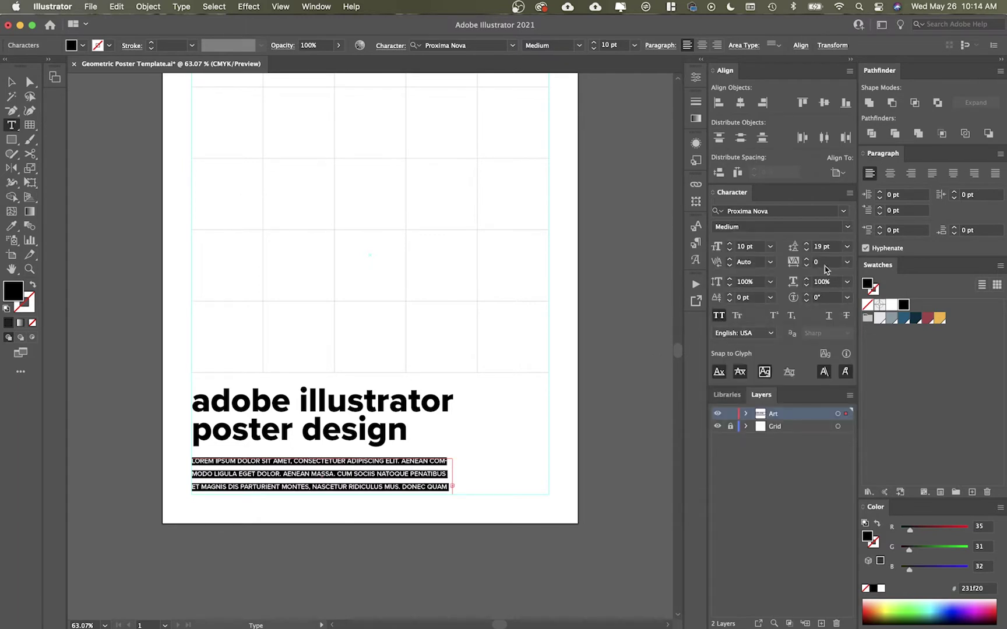
left_click(807, 249)
left_click(807, 249)
left_click(807, 249)
left_click(807, 250)
left_click(807, 250)
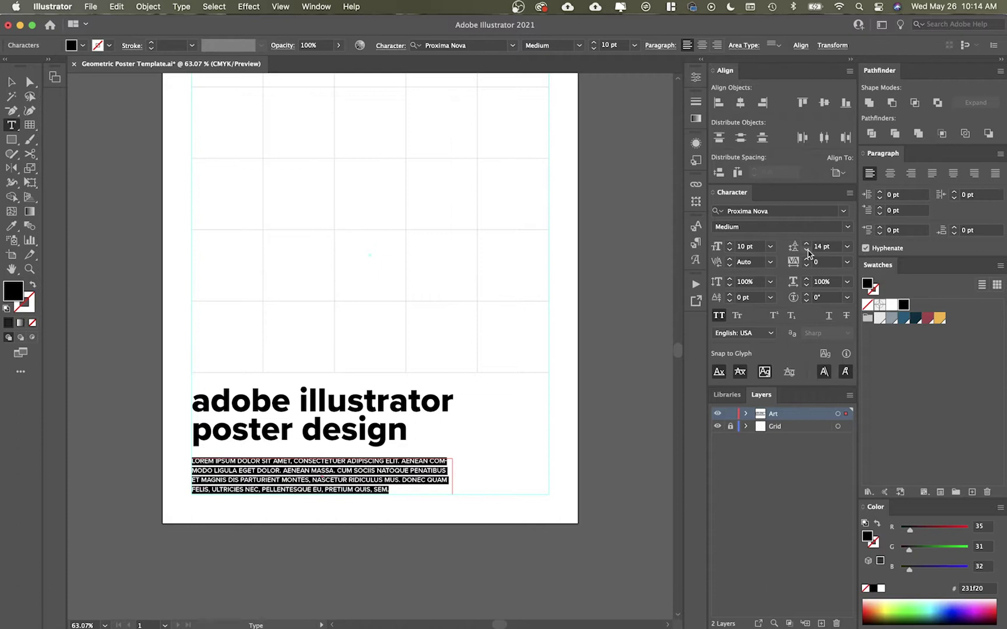
key("Escape")
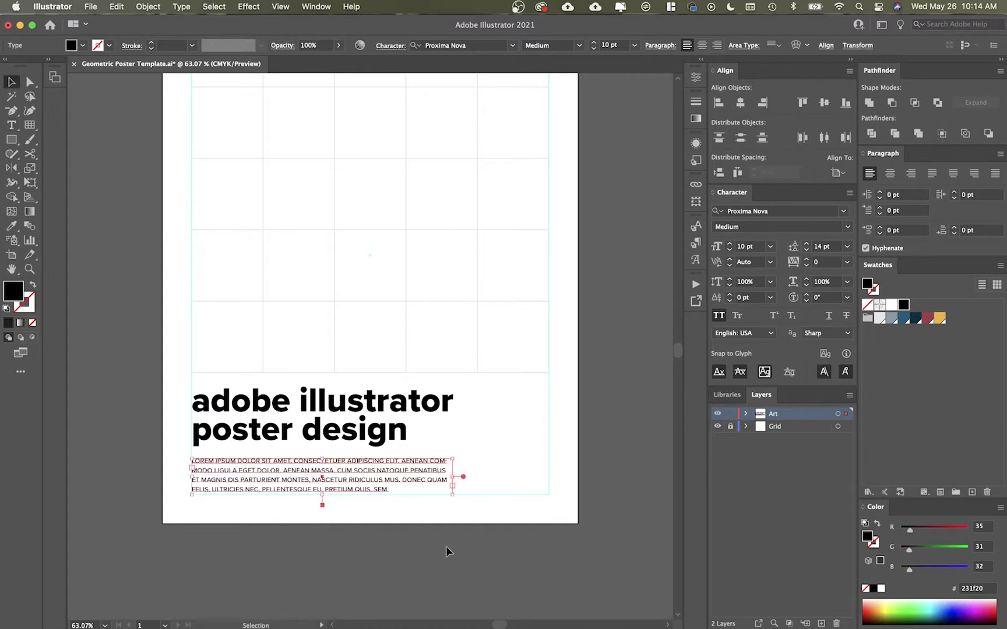
- Try a tracking of 40 on the lorem ipsum paragraph, settle on 20, and fill the text with the grey-blue swatch
left_click(447, 548)
left_click(315, 488)
left_click(834, 262)
type("40")
key("Return")
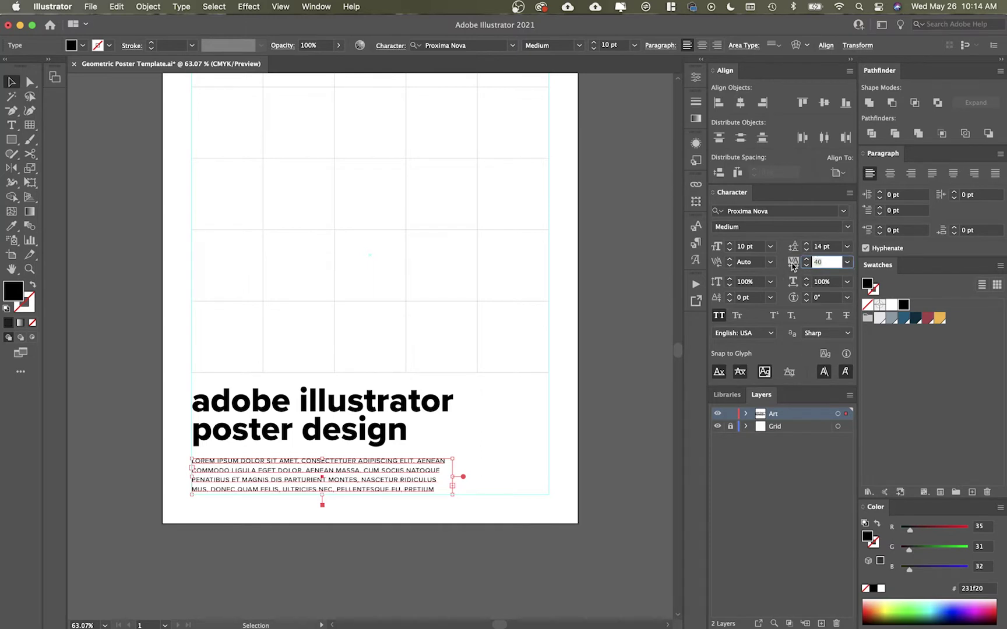
type("20")
key("Return")
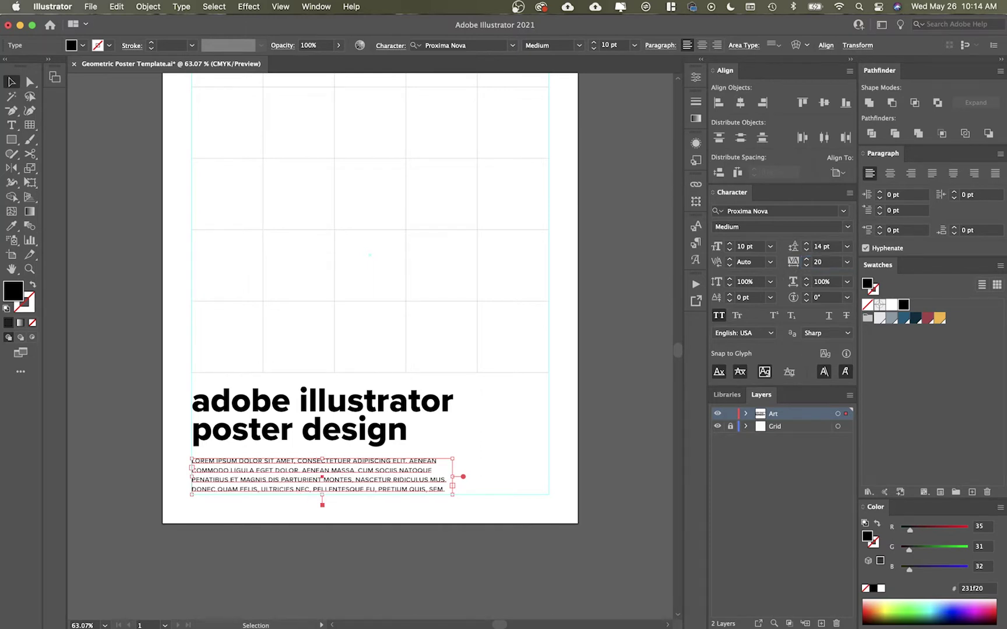
left_click(889, 320)
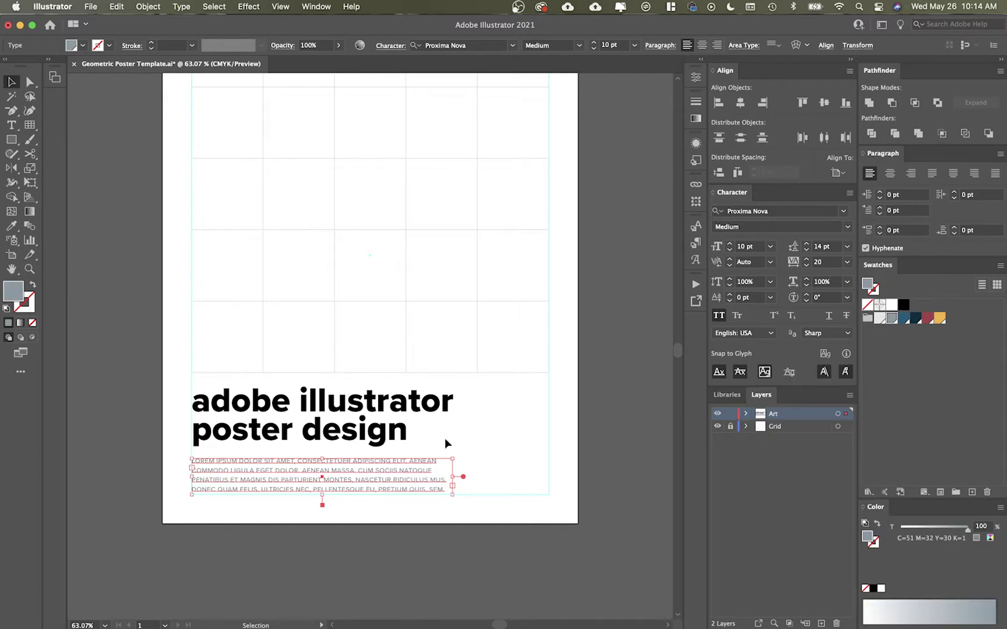
left_click(559, 375)
- Fill the title's first line, "adobe illustrator", with the yellow swatch
left_click(344, 419)
double_click(311, 411)
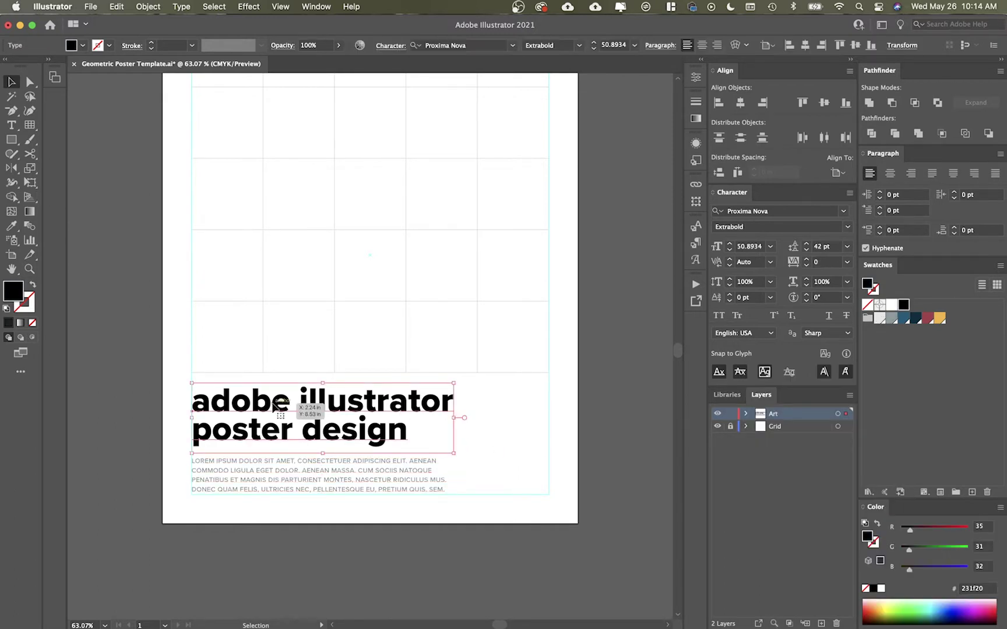
triple_click(281, 402)
left_click(940, 319)
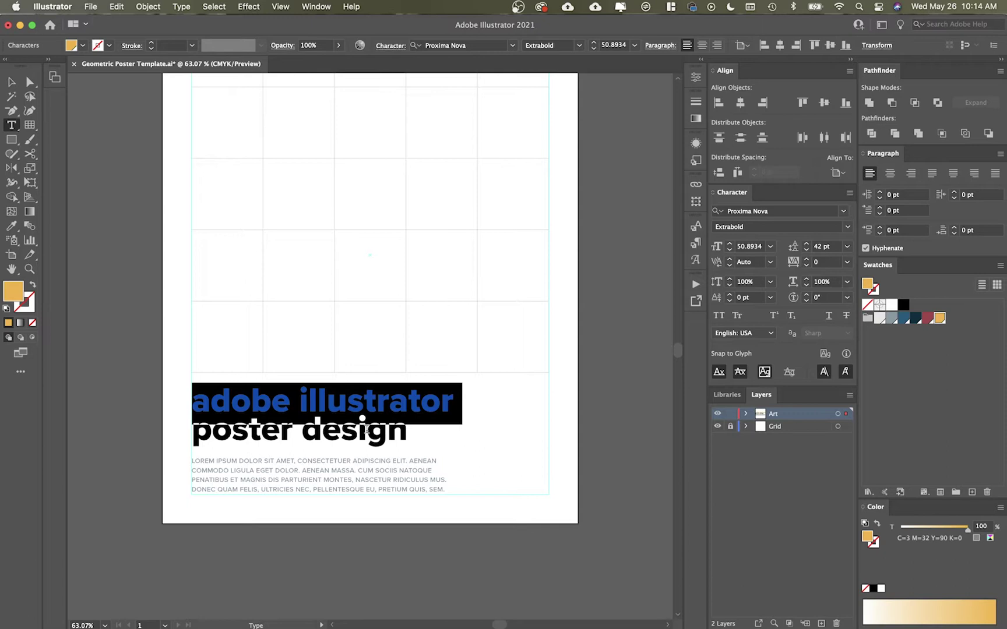
- Fill the title's second line, "poster design", with the blue swatch
triple_click(354, 429)
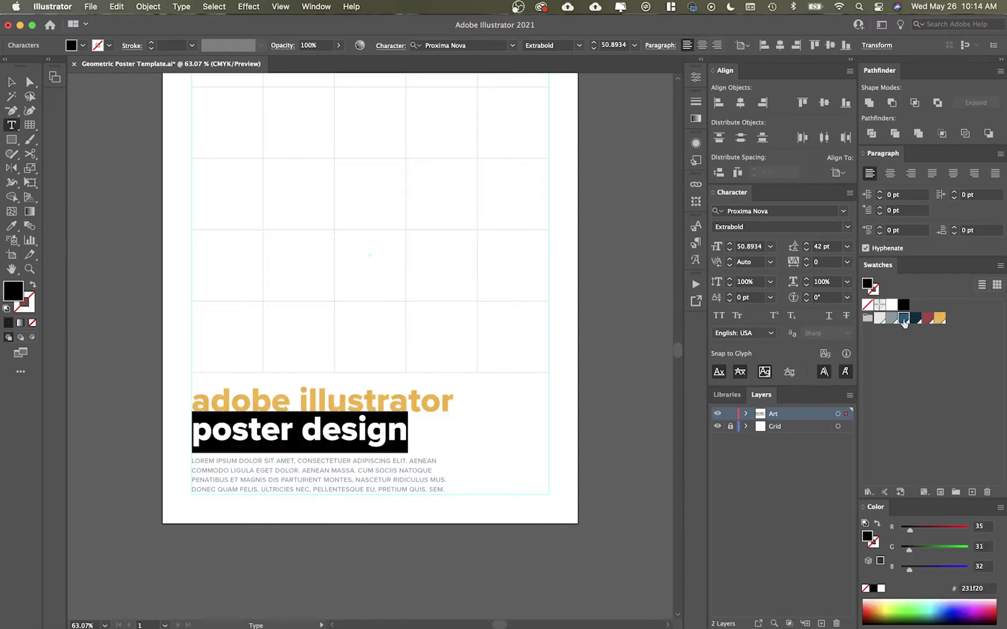
left_click(904, 319)
key("Escape")
left_click(521, 422)
scroll(521, 423, "up", 3)
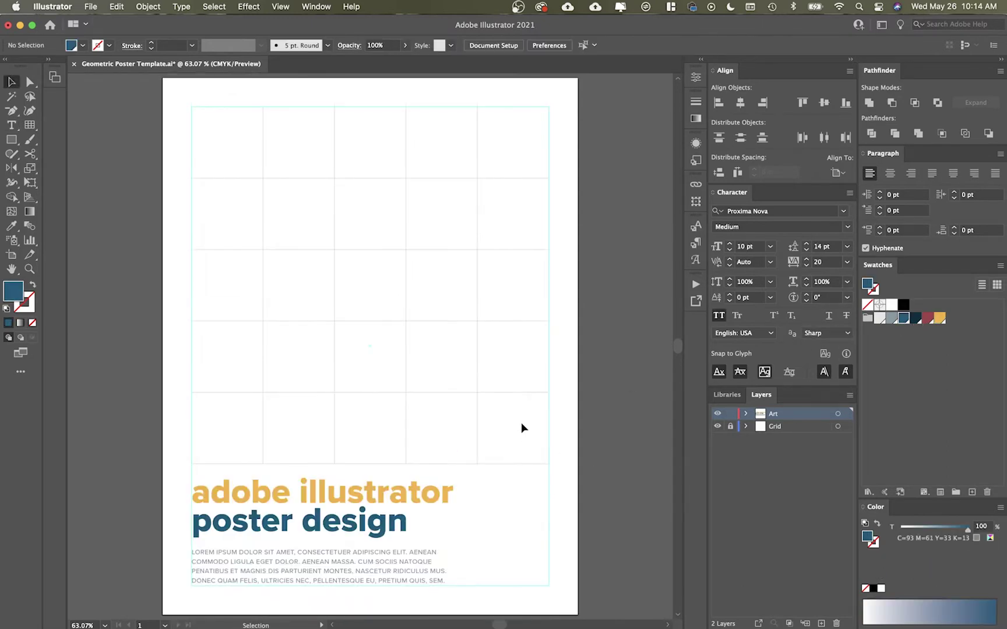
left_click(426, 489)
left_click(498, 511)
- Draw a blue circle two grid cells wide on a grid intersection and cut it into upper and lower halves with the Scissors tool
left_click_drag(333, 249, 406, 321)
key("v")
left_click(419, 285)
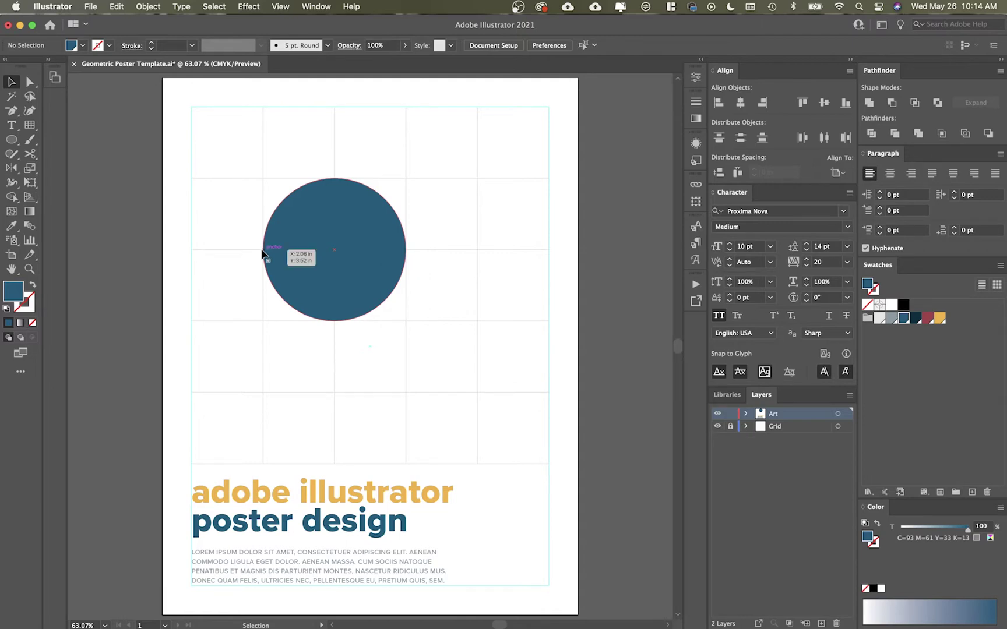
key("c")
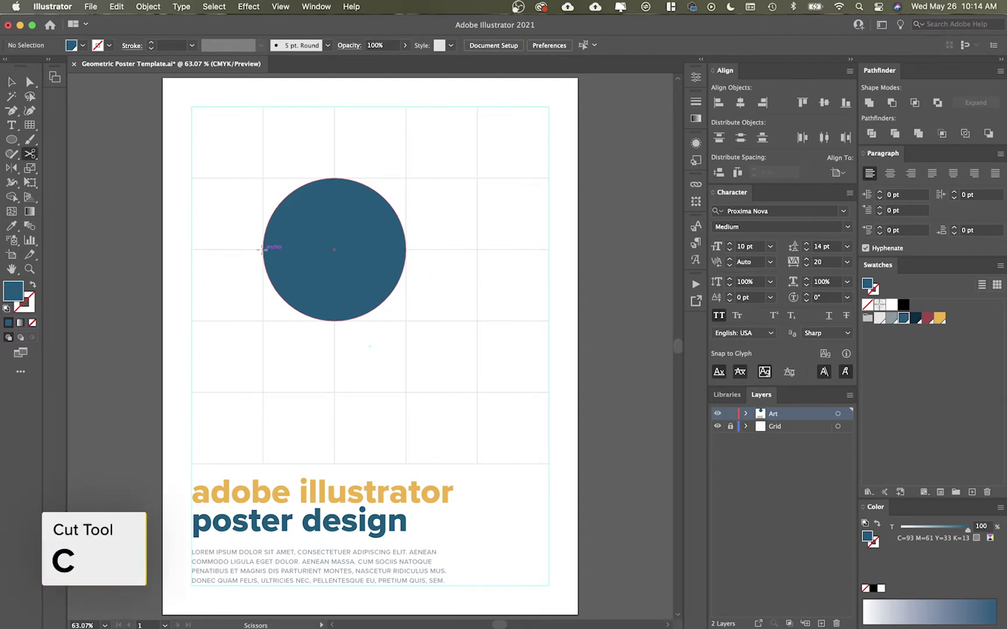
left_click(262, 249)
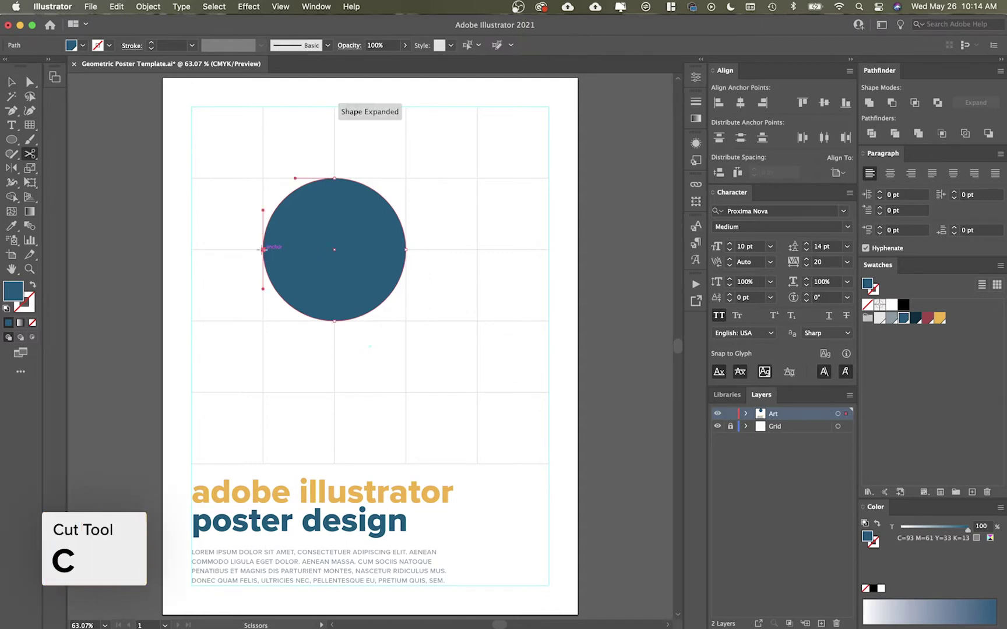
left_click(405, 249)
key("v")
left_click(427, 208)
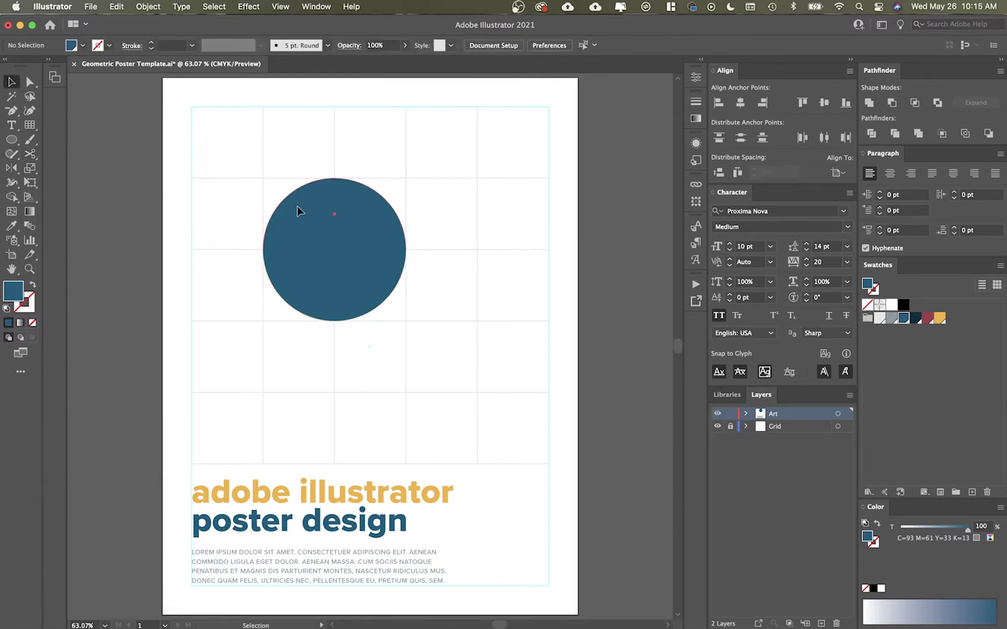
- Fill the circle's upper half with the red swatch and close the lower half with Join
left_click(297, 210)
left_click(924, 319)
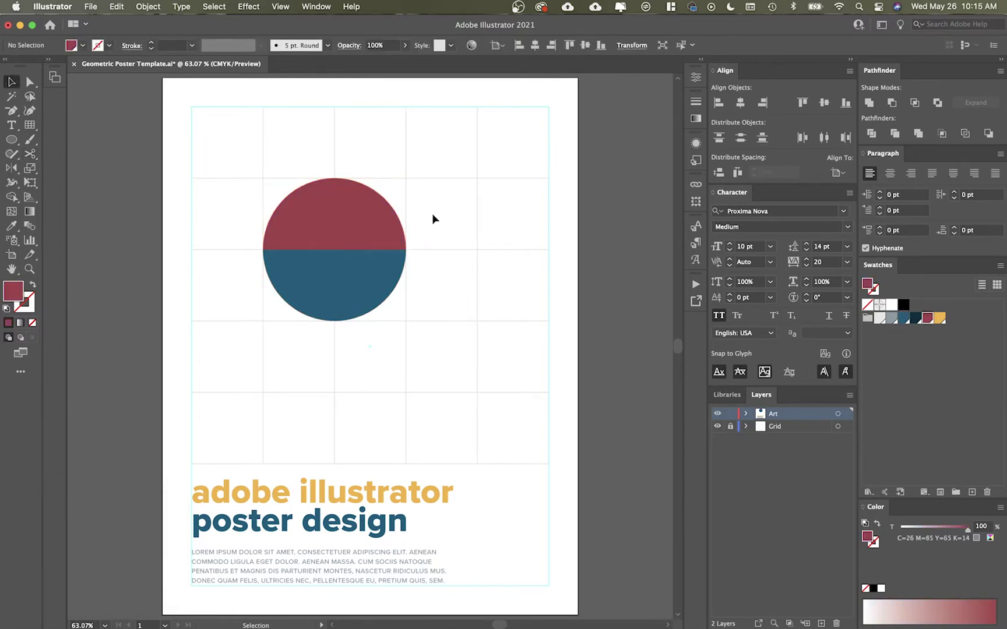
left_click(330, 277)
key("a")
left_click(461, 280)
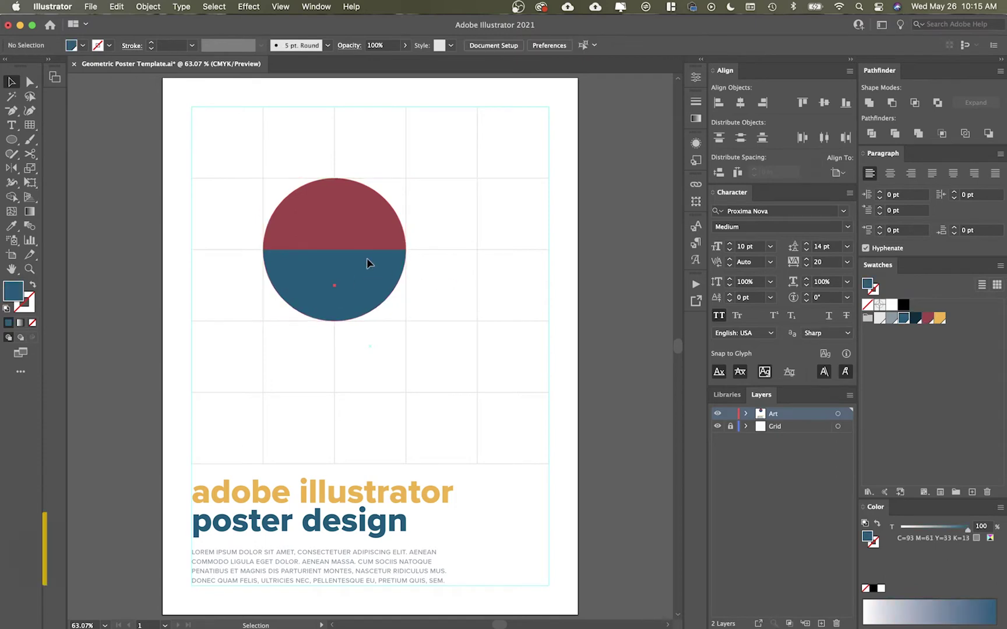
left_click(367, 257)
key("super+j")
left_click(449, 280)
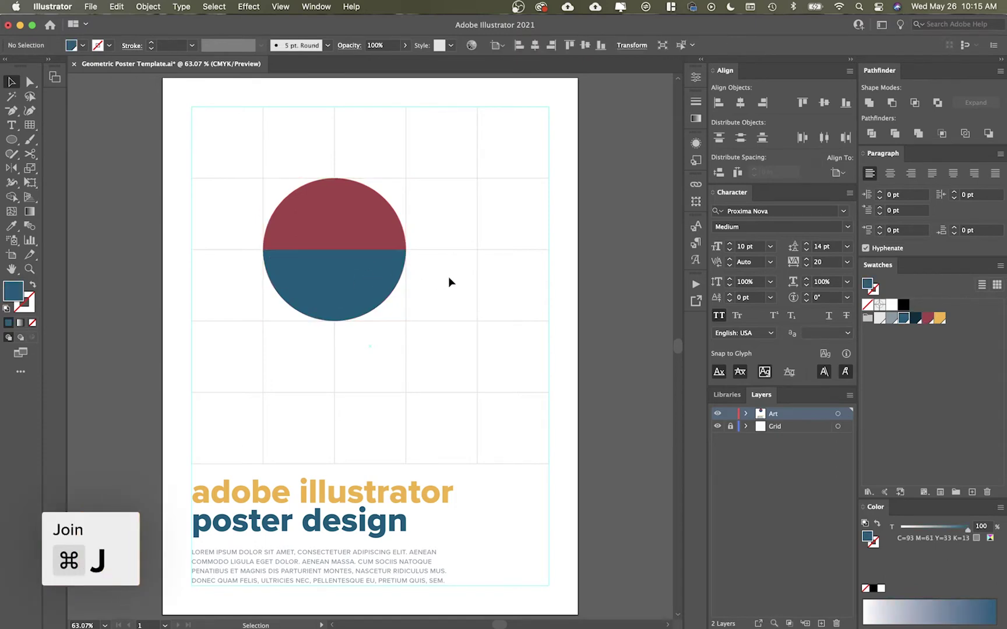
- Cut the red half circle at its top anchor and close the left quarter with Join
left_click(359, 209)
key("v")
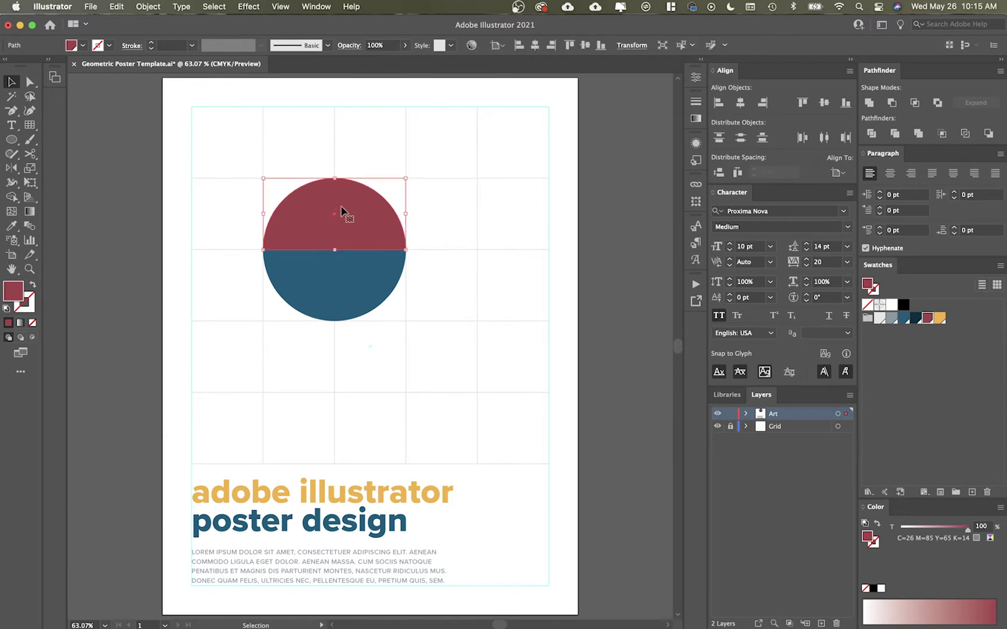
key("c")
left_click(334, 177)
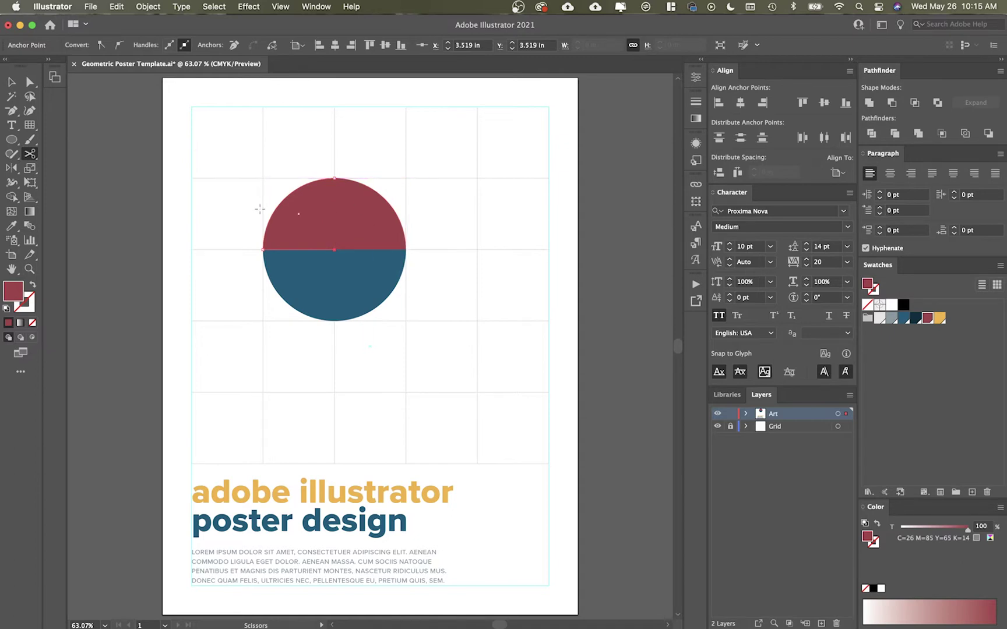
key("v")
left_click(405, 184)
left_click(305, 193)
key("super+j")
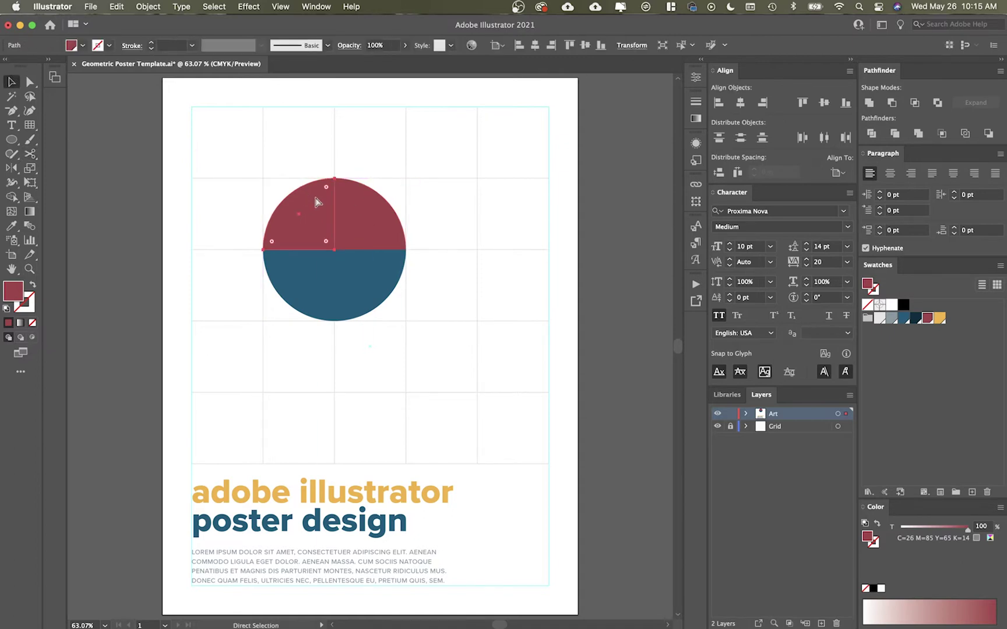
- Fill the circle's upper-right quarter with the yellow swatch, and delete all the circle pieces
key("v")
left_click(361, 206)
left_click(939, 318)
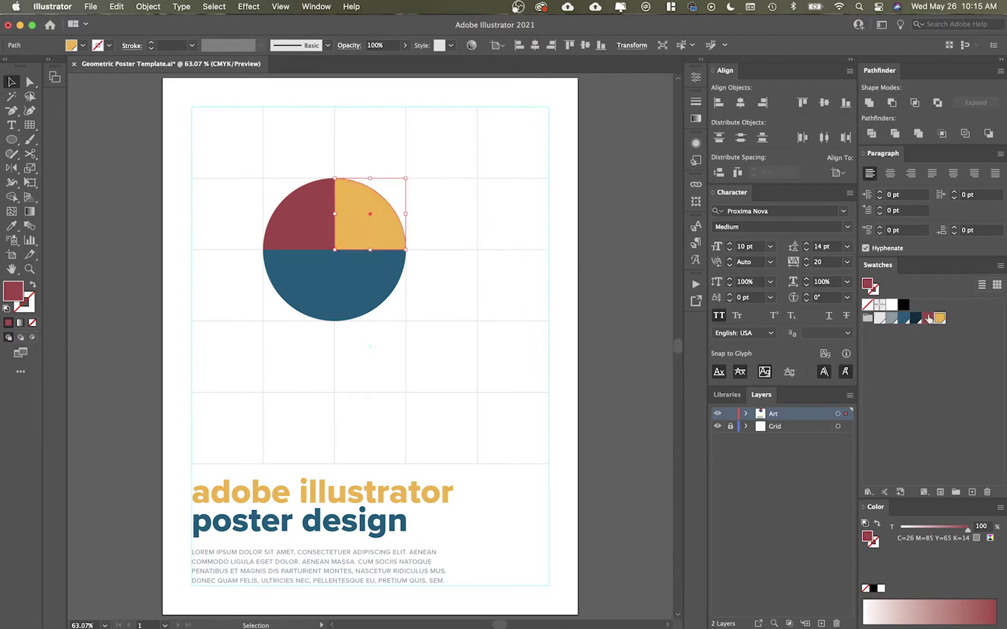
left_click(525, 193)
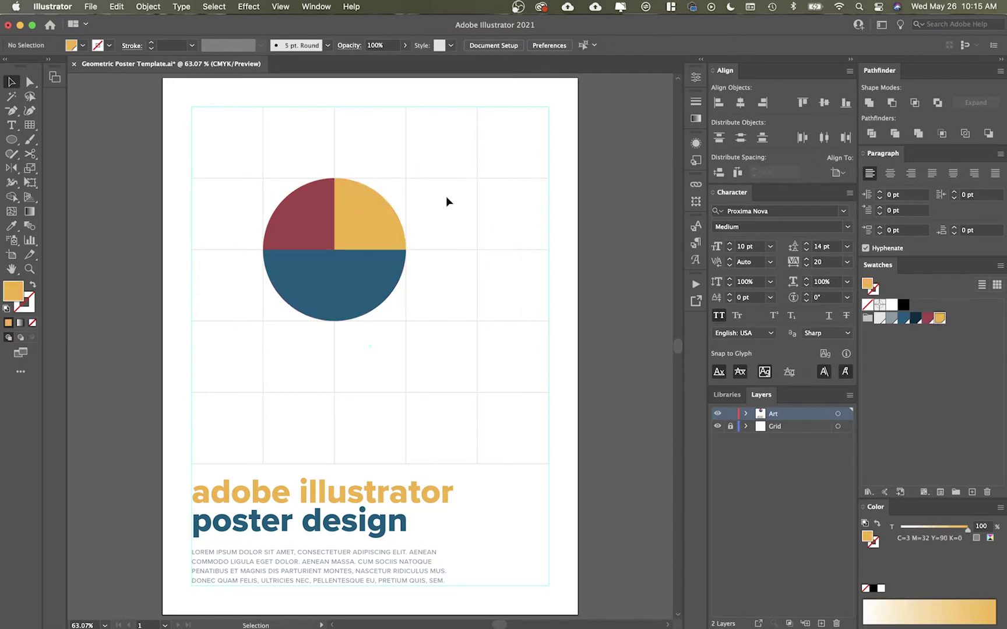
left_click_drag(430, 208, 272, 294)
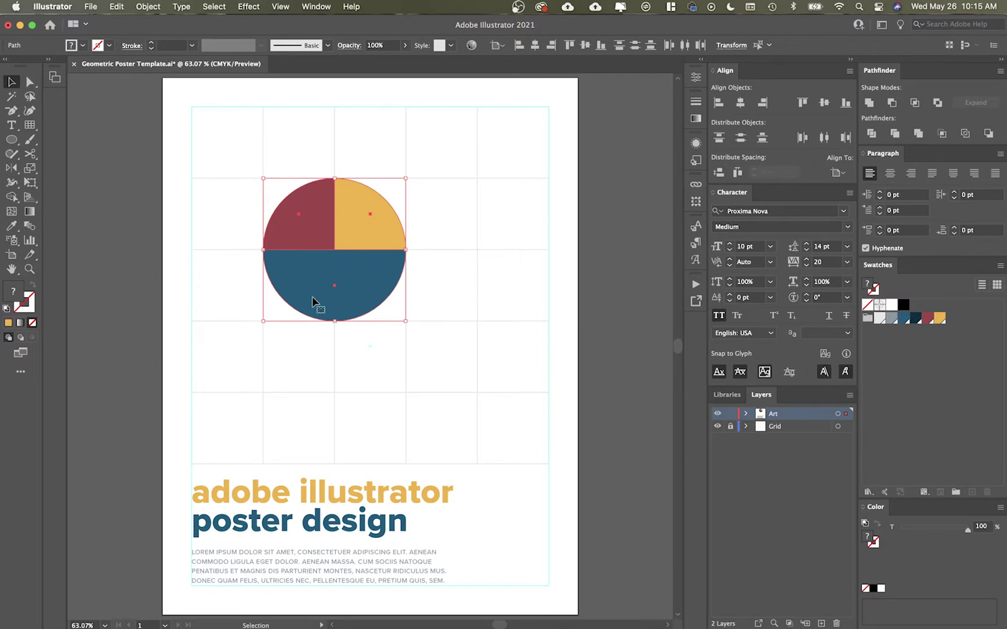
key("Delete")
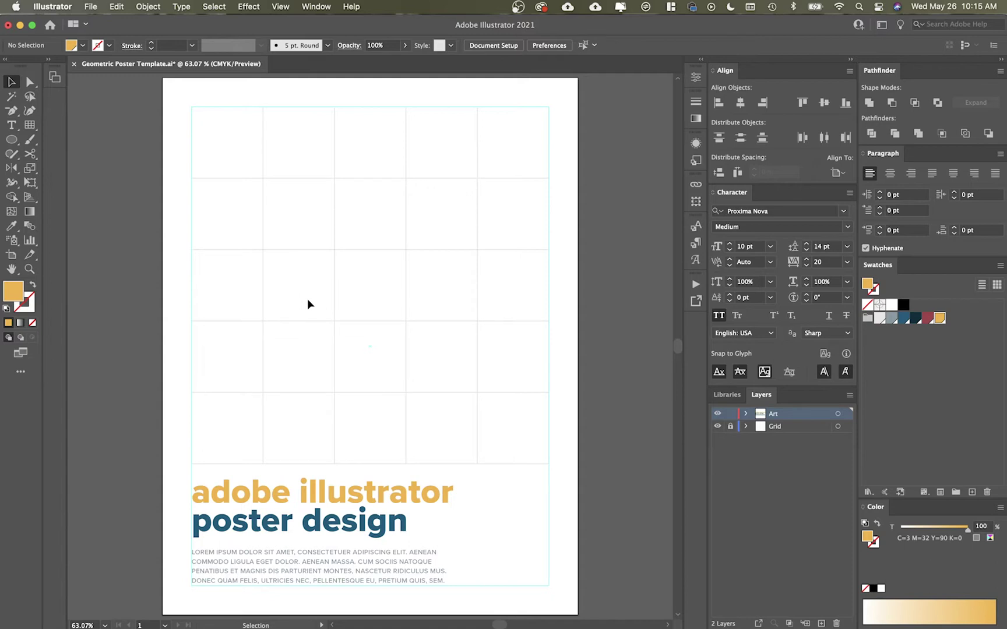
- Place one-cell squares in the grid's corners: blue top left, red top right, dark navy bottom left and yellow bottom right
key("m")
mouse_move(191, 107)
left_mouse_down()
mouse_move(263, 178)
mouse_move(534, 167)
mouse_move(551, 433)
left_mouse_up()
key("v")
left_click(927, 318)
left_click(939, 318)
left_click_drag(516, 429, 231, 431)
left_click(916, 318)
left_click(228, 143)
left_click(904, 318)
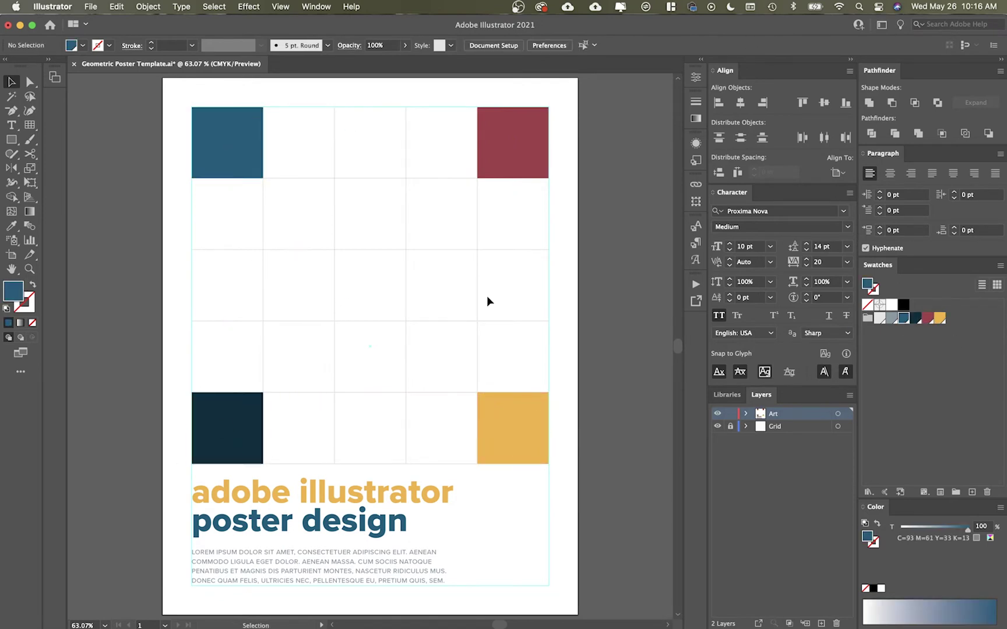
- Draw a small blue circle centred in the grid cell above the yellow corner square
key("l")
mouse_move(513, 356)
left_mouse_down()
mouse_move(548, 392)
mouse_move(531, 369)
mouse_move(414, 323)
mouse_move(543, 231)
left_mouse_up()
key("s")
key("v")
key("s")
key("v")
- Scale the larger blue circle, centred between the third and fourth columns and rows, down to slightly more than one cell wide
left_click(457, 280)
key("s")
key("super+equal")
key("super+equal")
key("super+equal")
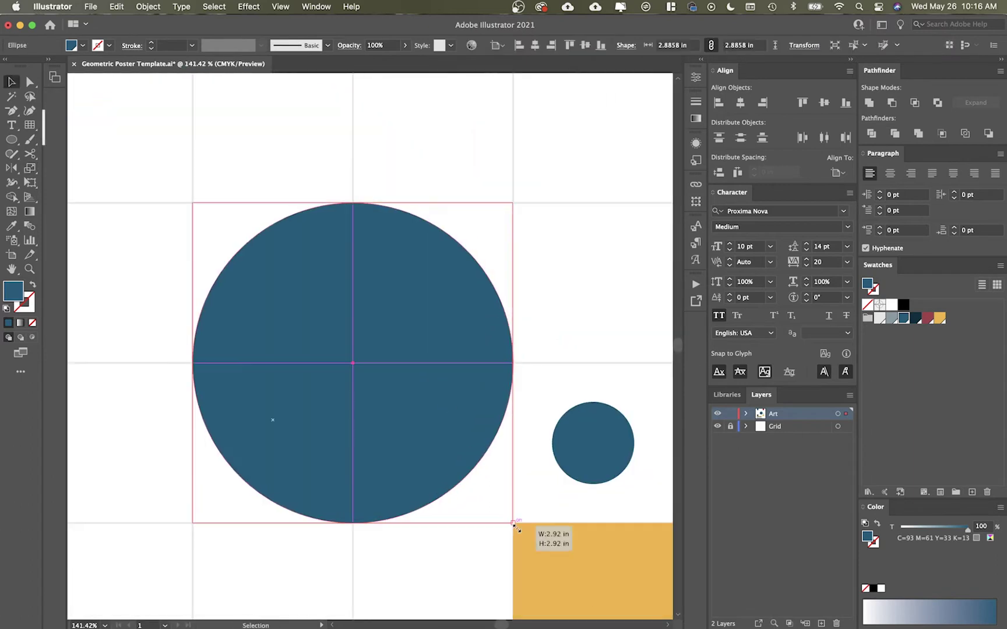
left_click_drag(514, 524, 438, 441)
key("v")
scroll(446, 417, "down", 5)
- Draw a two-cell-wide rectangle in the last two cells of the third row, fill it red and send it backward
key("m")
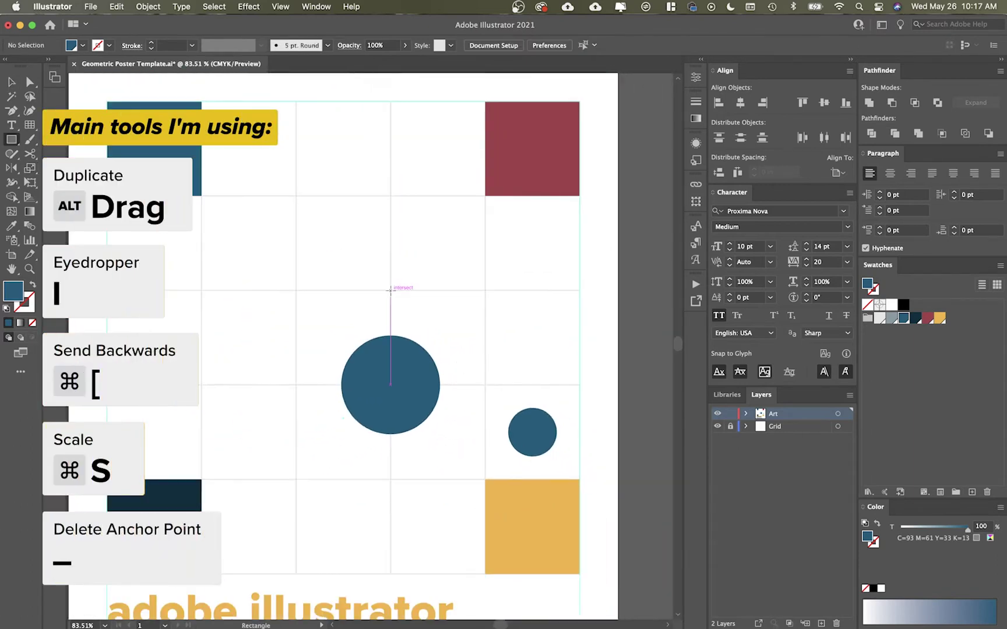
left_click_drag(391, 290, 579, 384)
key("v")
left_click(927, 317)
key("super+[")
left_click(410, 274)
- Reshape the red rectangle into a one-cell right triangle in the third row's last cell by moving and deleting anchor points
key("a")
left_click_drag(390, 290, 485, 290)
left_click(448, 269)
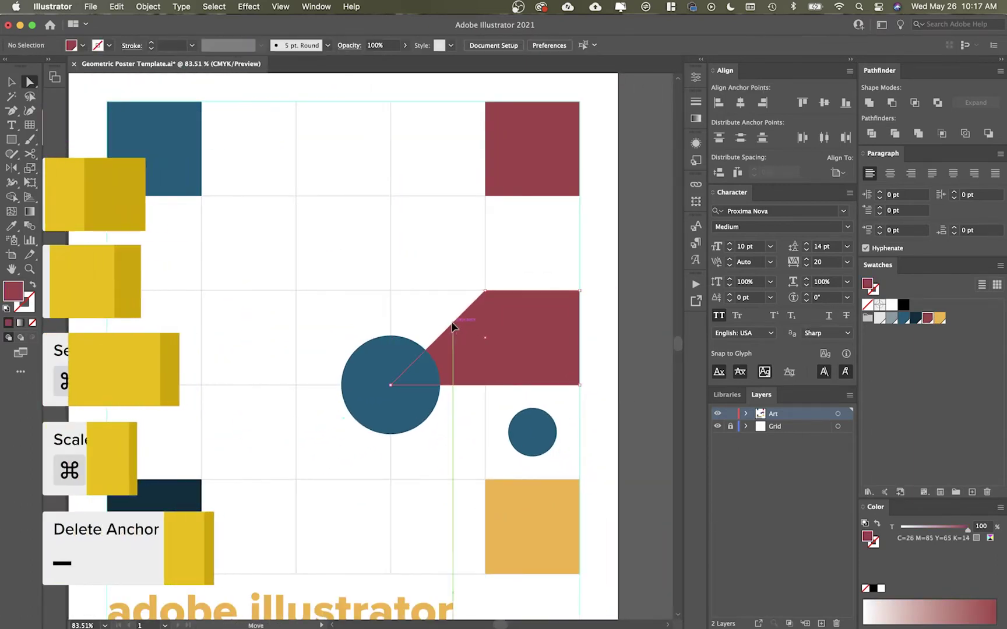
left_click_drag(453, 323, 526, 324)
left_click_drag(462, 385, 484, 385)
key("minus")
left_click(557, 291)
key("v")
left_click(532, 247)
key("m")
left_click_drag(485, 291, 296, 196)
key("a")
left_click_drag(296, 196, 390, 196)
key("minus")
left_click(288, 213)
key("Delete")
- Draw a red triangle with the Pen tool across the third and fourth cells of the second row, apex on their shared gridline
key("p")
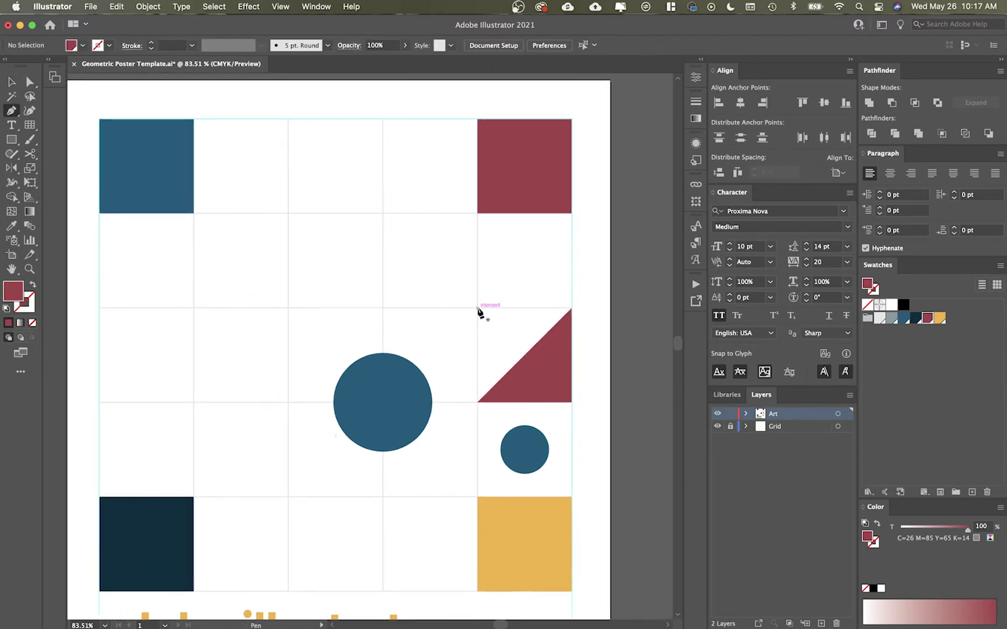
left_click(477, 308)
left_click(383, 213)
left_click(289, 308)
left_click(477, 308)
key("v")
key("p")
key("v")
- Cut the larger blue circle in half horizontally with the Scissors tool and fill its lower half yellow
key("c")
left_click(431, 402)
left_click(333, 402)
key("v")
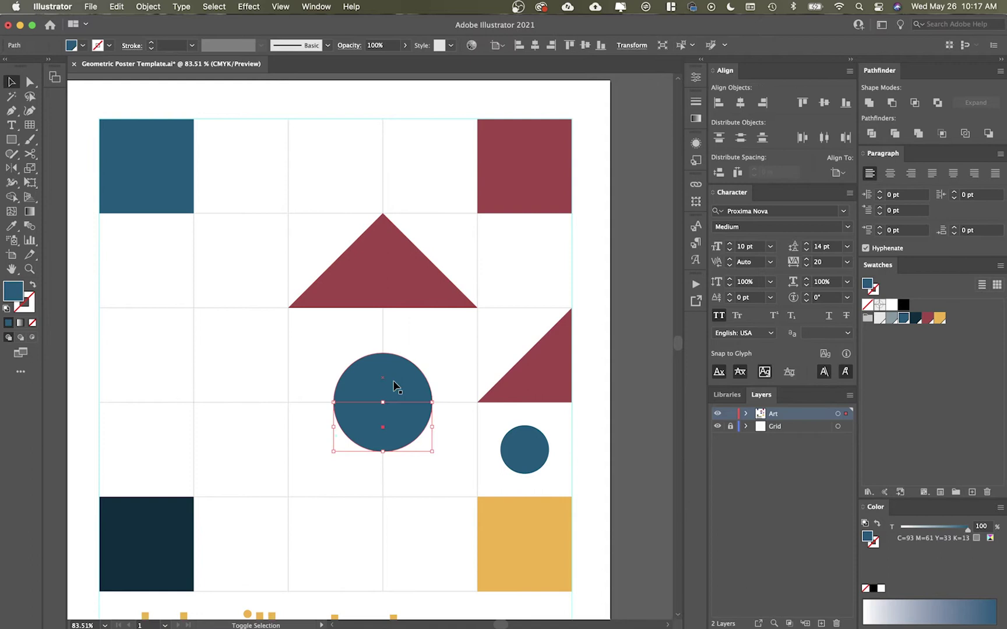
left_click(939, 318)
- Cut the circle's upper half vertically through the middle and fill its left quarter with the grey-blue swatch
left_click(382, 363)
key("c")
left_click(383, 353)
left_click(383, 402)
key("v")
left_click(357, 379)
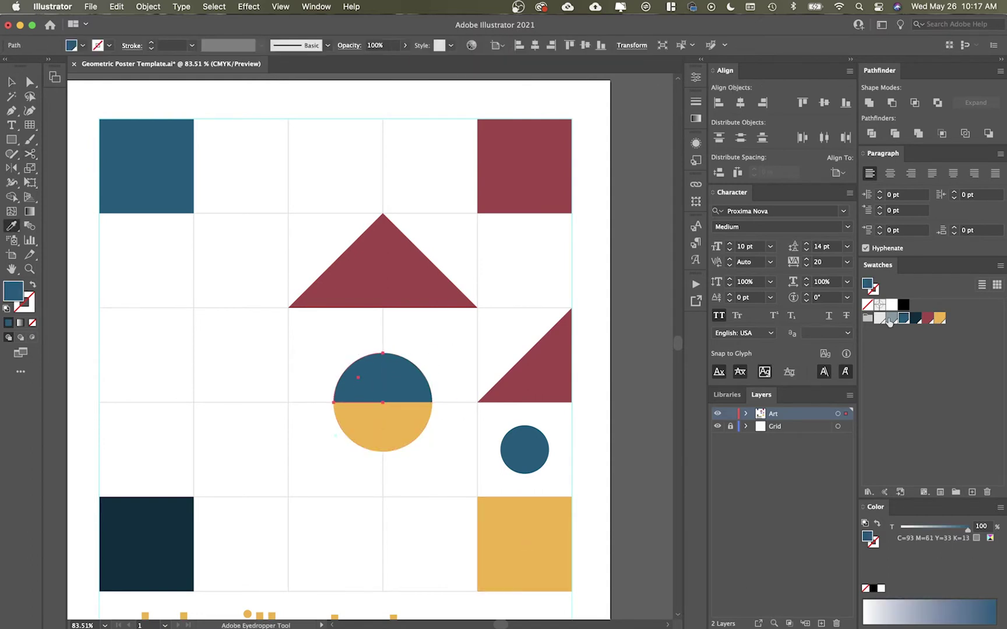
left_click(892, 318)
- Add a light grey one-cell square behind the small blue circle
key("m")
left_click_drag(571, 497, 478, 403)
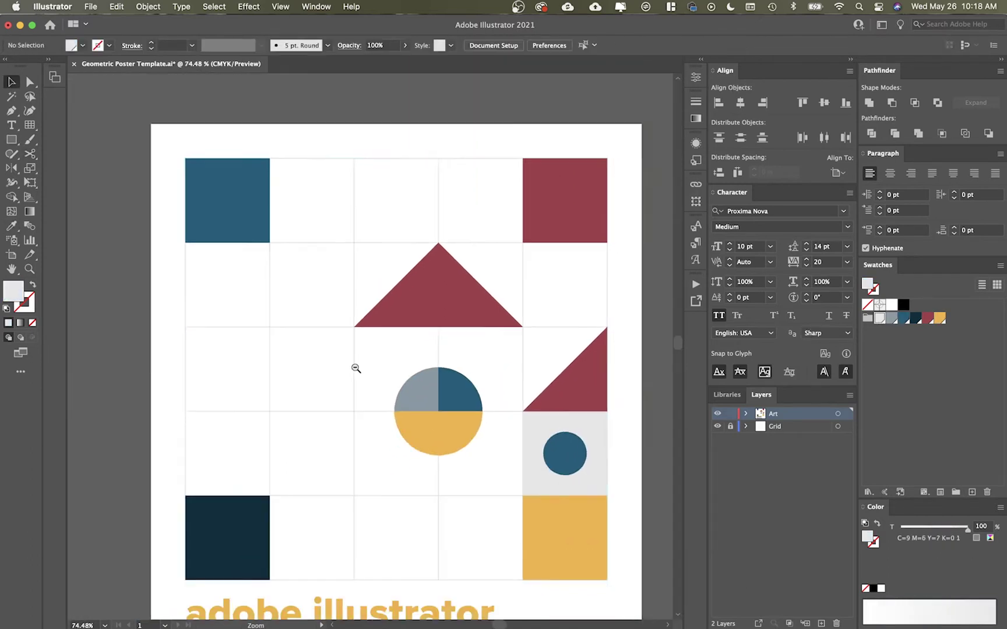
scroll(373, 350, "down", 2)
- Draw two adjoining quarter arcs about 1.46 in wide and high in the fourth row, and rotate the right one to curve inward
left_click_drag(256, 476, 341, 393)
left_click_drag(426, 476, 341, 393)
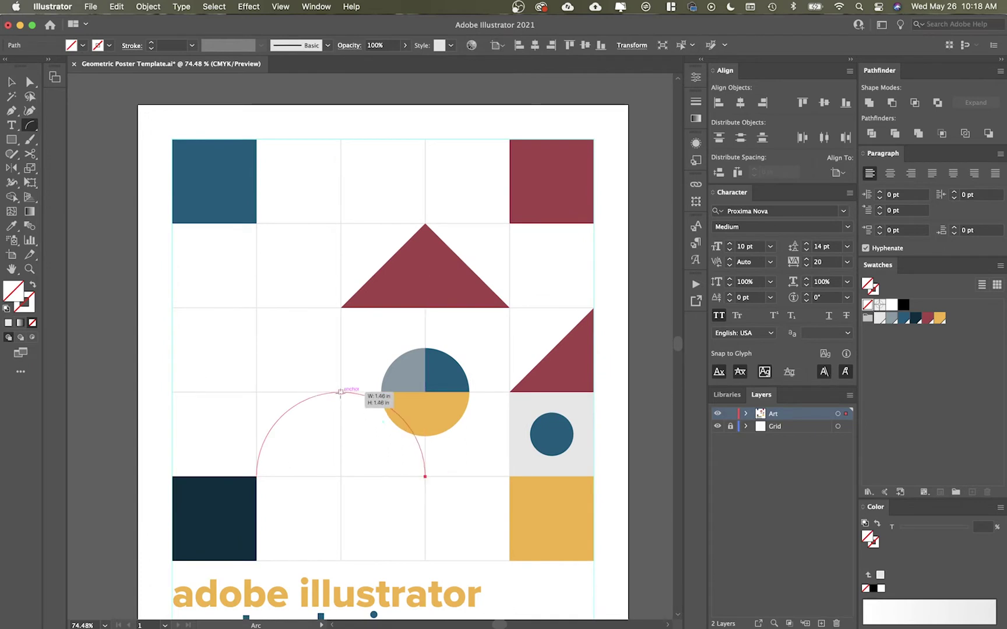
key("r")
left_click_drag(518, 441, 308, 445)
- Select both arcs and fill them with the yellow sampled from the circle's lower half
key("v")
left_click_drag(309, 376, 346, 423)
key("i")
left_click(414, 422)
key("v")
left_click(299, 331)
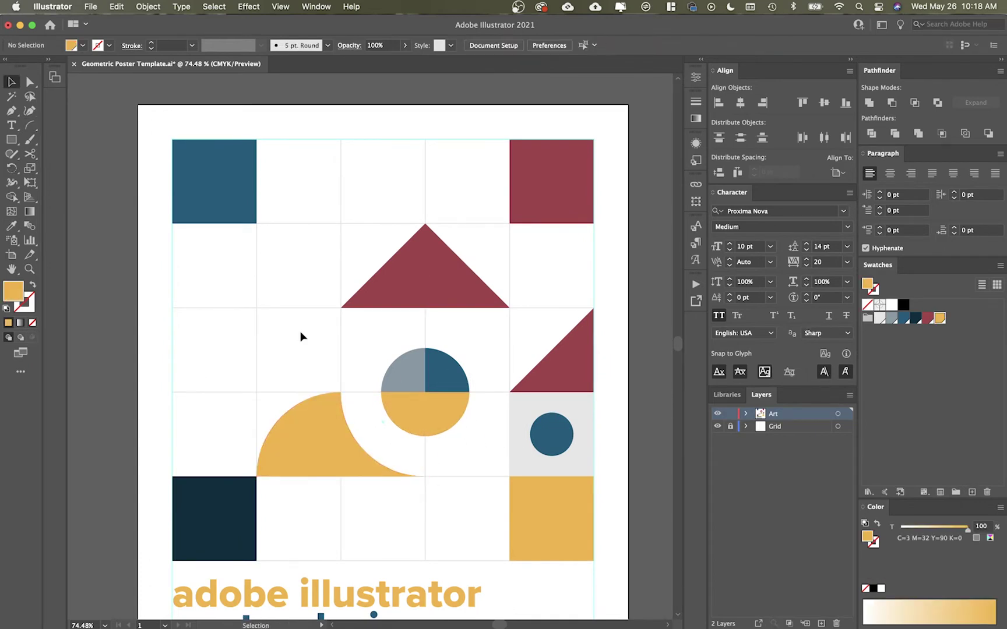
key("p")
left_click(425, 477)
left_click(425, 392)
left_click(340, 392)
left_click_drag(426, 476, 509, 477)
key("Delete")
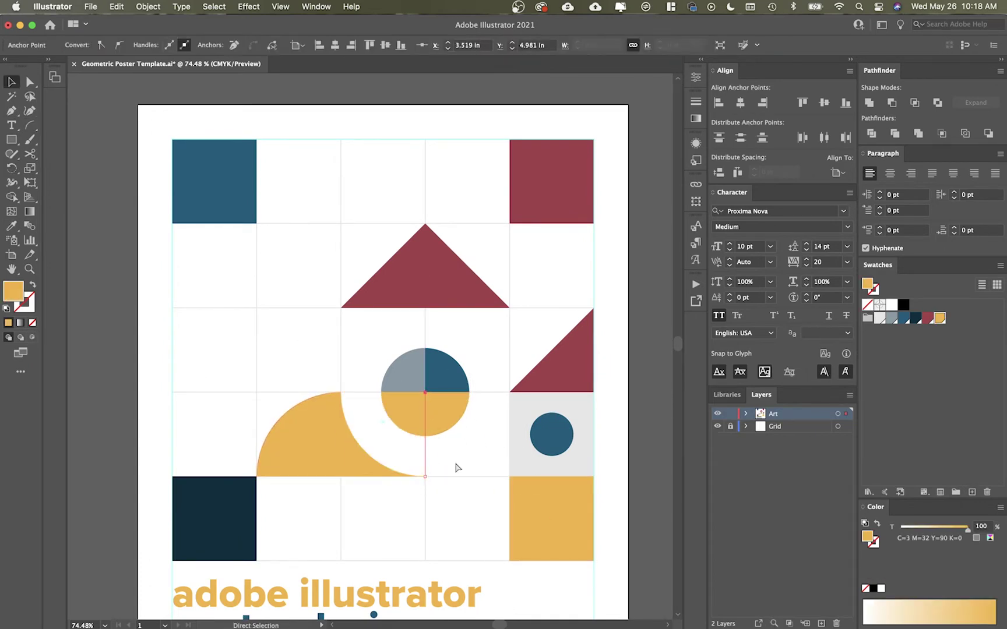
key("a")
left_click(425, 477)
key("super+shift+a")
- Cut the yellow arc shape along its middle gridline and duplicate the left quarter circle one cell to the right
key("c")
left_click(341, 476)
left_click(341, 392)
left_click_drag(309, 443, 394, 443)
- Rotate the copied quarter circle a quarter turn counterclockwise and fill it with the blue sampled from the divided circle
key("r")
left_click_drag(420, 391, 371, 381)
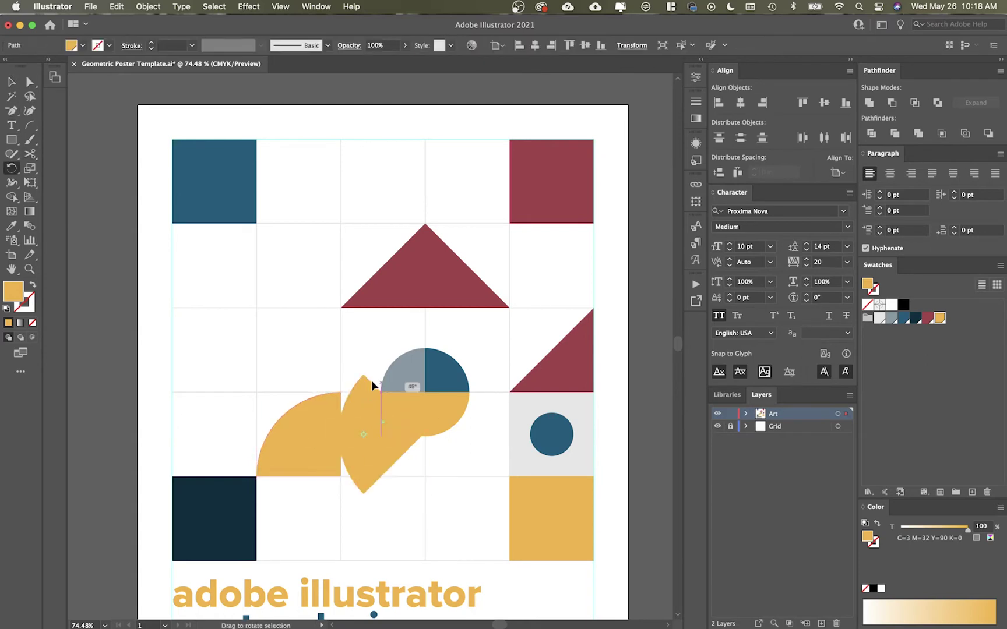
key("v")
key("i")
left_click(446, 373)
- Duplicate the blue quarter circle into the bottom-row cell beside the yellow corner square
left_click_drag(383, 451, 468, 562)
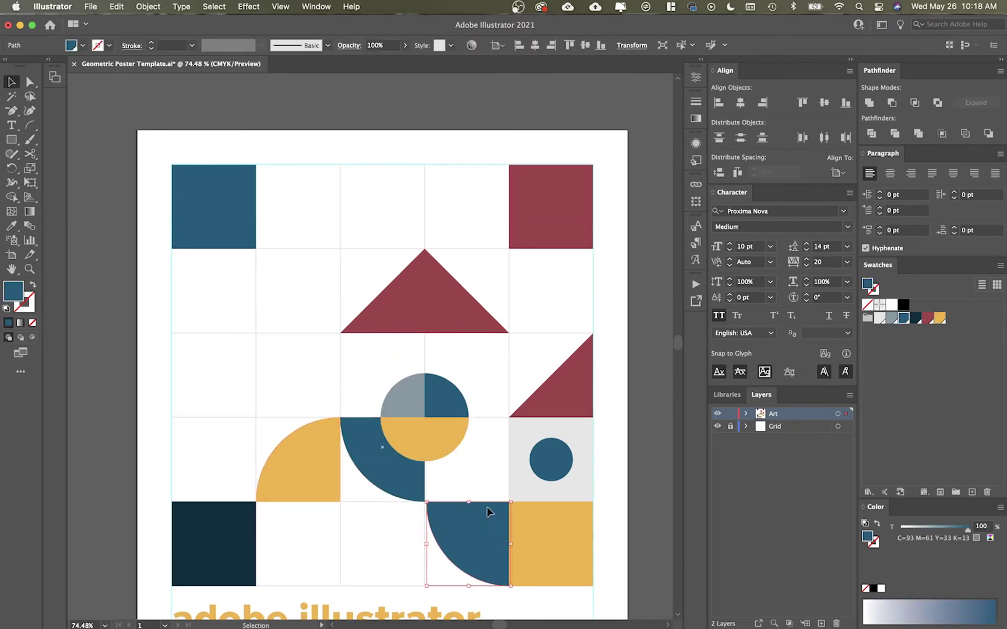
scroll(487, 506, "up", 5)
left_click_drag(535, 487, 533, 441)
key("r")
left_click_drag(467, 350, 577, 297)
key("v")
left_click_drag(564, 340, 401, 340)
left_click_drag(519, 383, 432, 474)
- Copy the yellow corner square to the cell above the bottom-row quarter circle and fill both shapes with the grey-blue swatch
left_click_drag(542, 489, 389, 335)
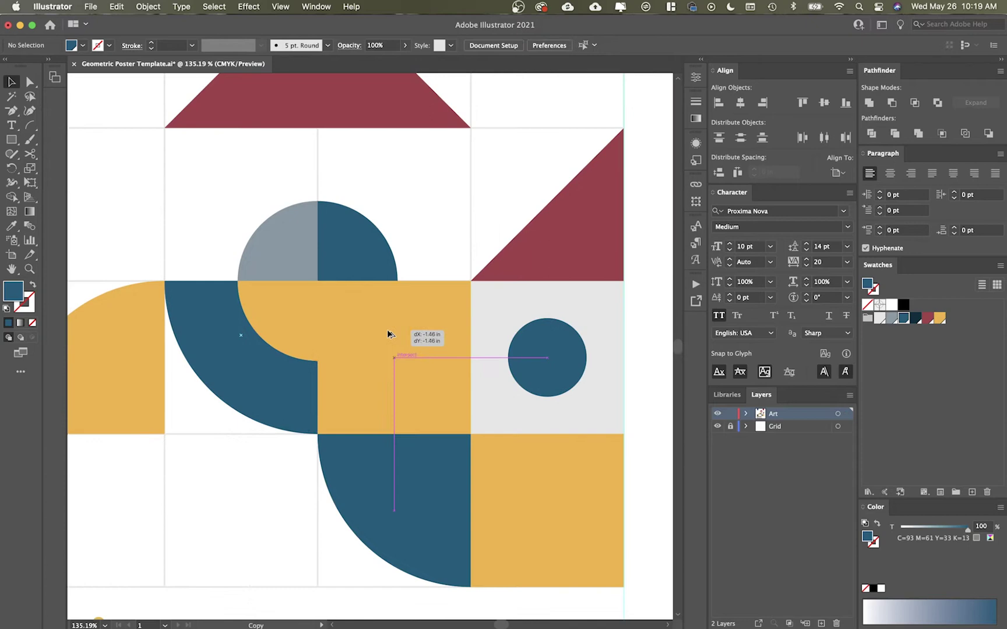
left_click(420, 478, "shift")
left_click(891, 318)
key("super+shift+a")
- Draw a parallelogram with the Pen tool from the red triangle's slanted side to the grid's right edge and fill it yellow
scroll(288, 223, "down", 5)
mouse_move(288, 223)
left_mouse_down()
mouse_move(397, 374)
mouse_move(340, 355)
left_mouse_up()
key("p")
left_click(396, 284)
left_click(475, 284)
left_click(555, 363)
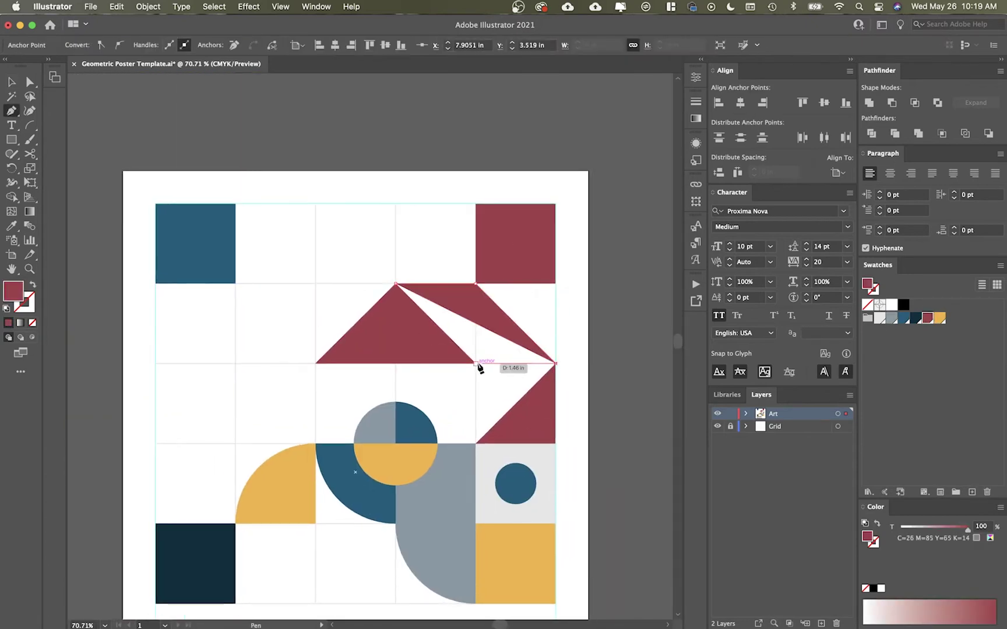
left_click(475, 363)
left_click(396, 284)
key("v")
left_click(940, 318)
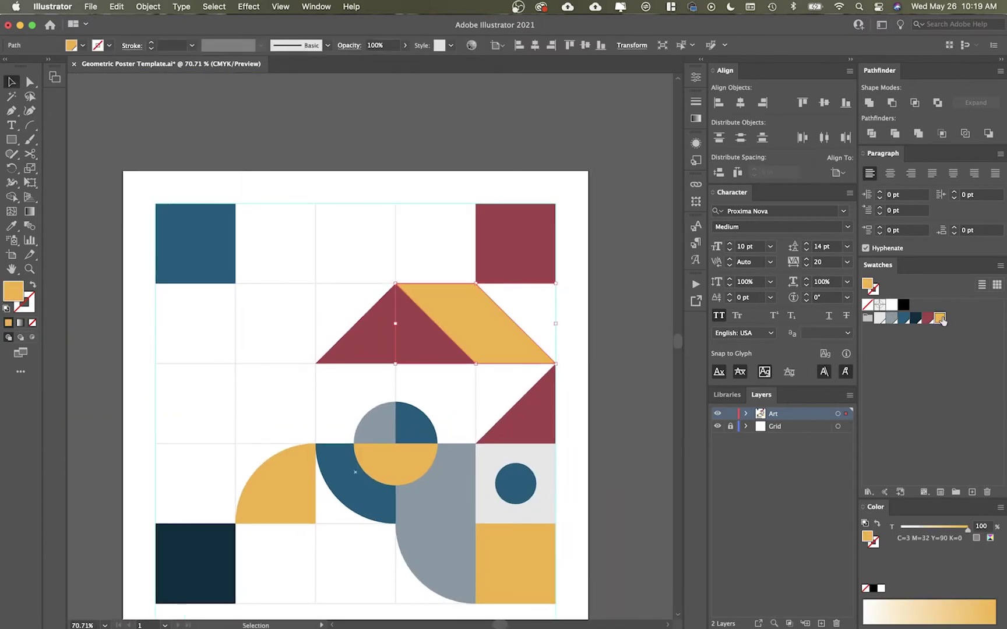
left_click(453, 245)
left_click(476, 325)
left_click(286, 263)
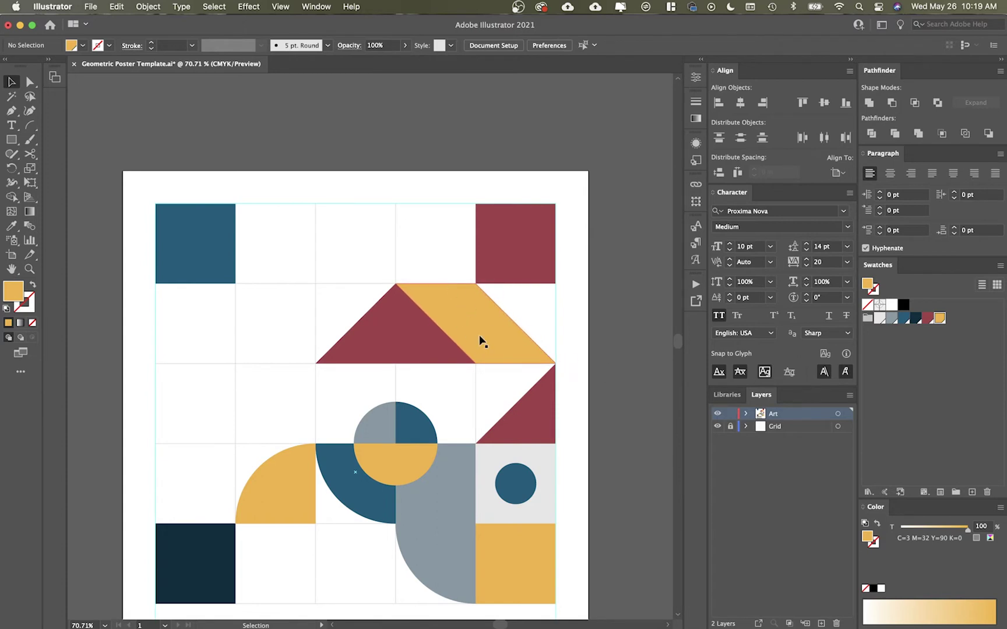
key("p")
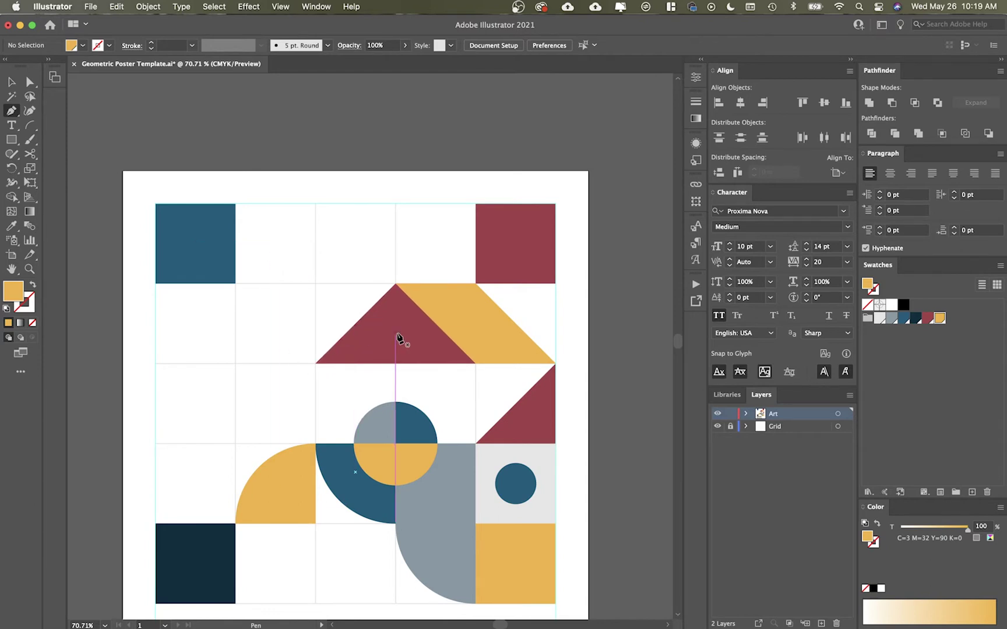
left_click(315, 444)
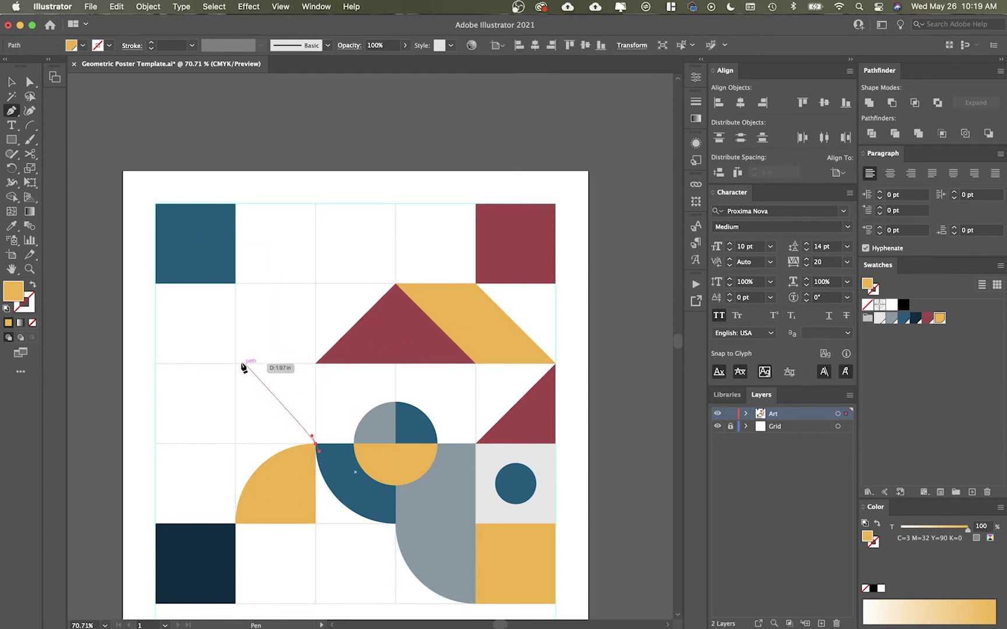
left_click(233, 362)
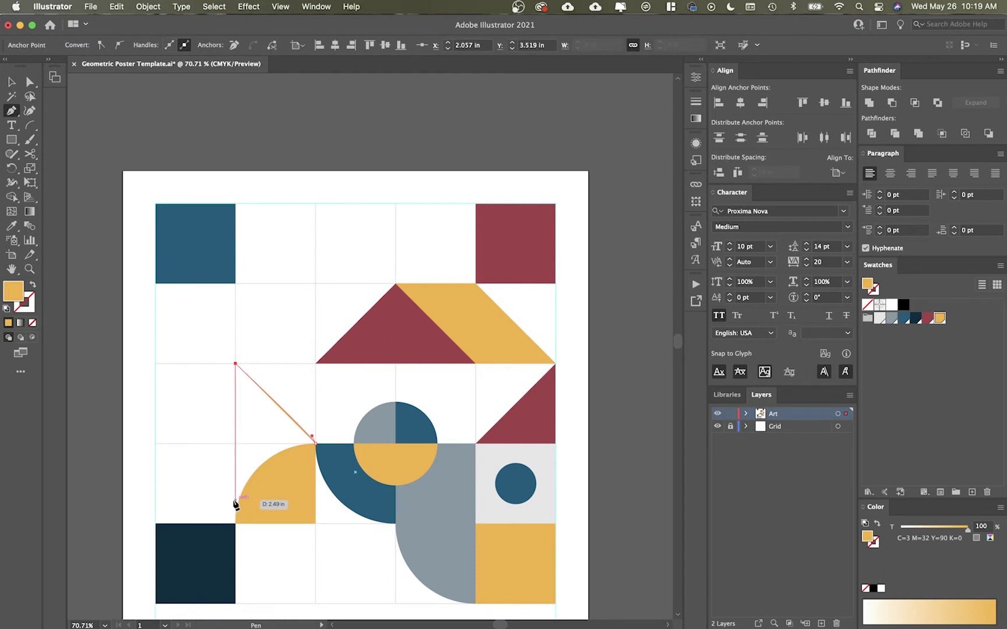
key("super+z")
key("super+z")
left_click(316, 444)
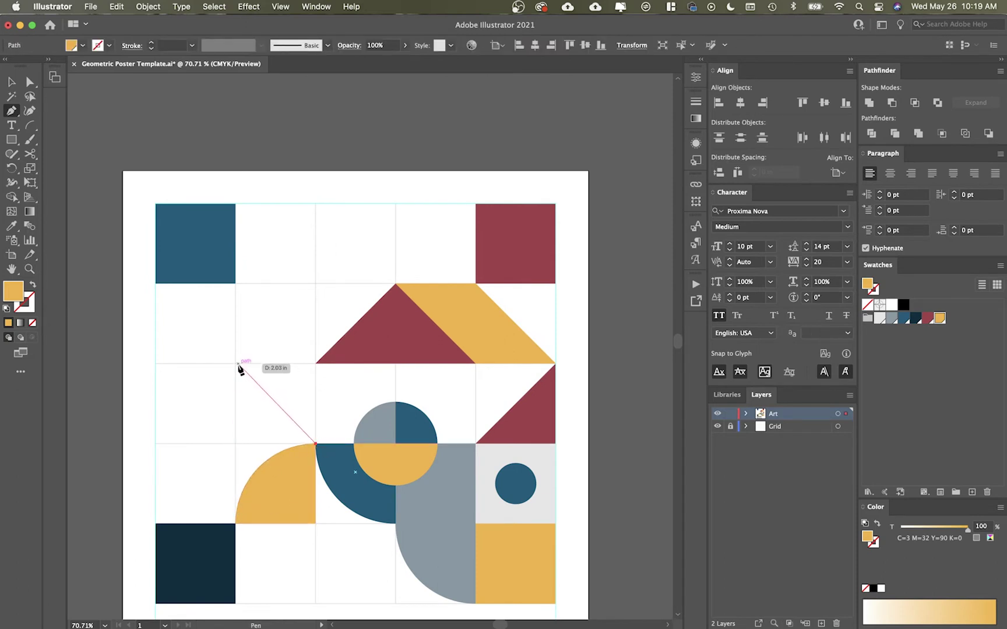
left_click(236, 363)
left_click(315, 284)
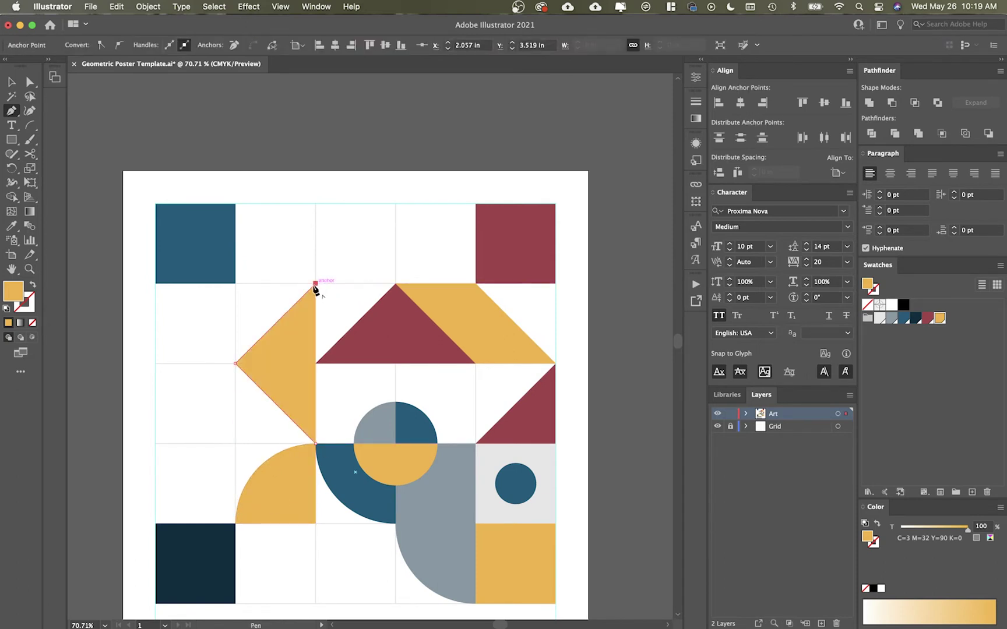
left_click(316, 445)
key("v")
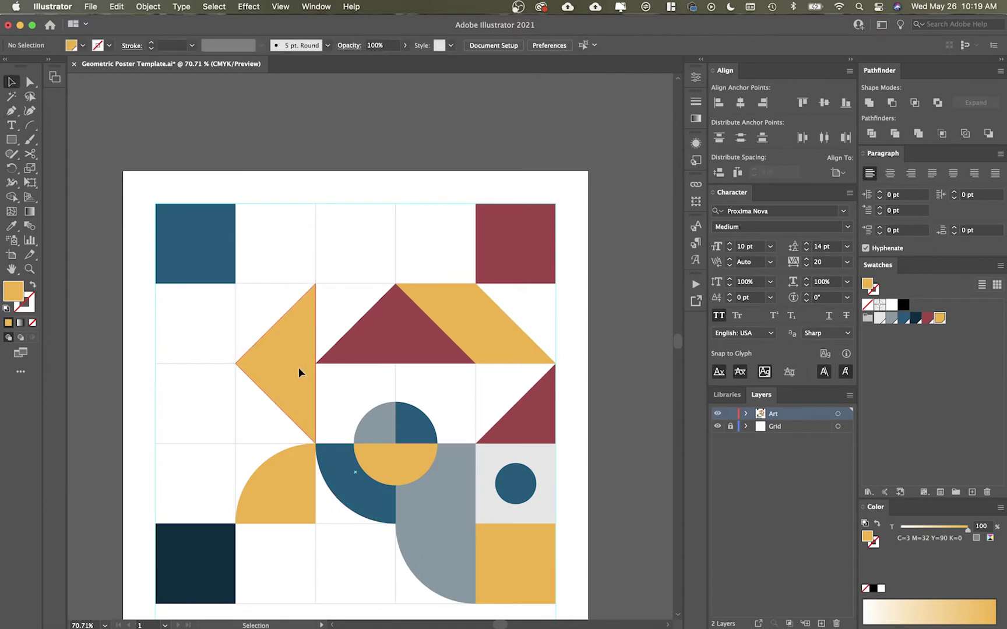
key("Delete")
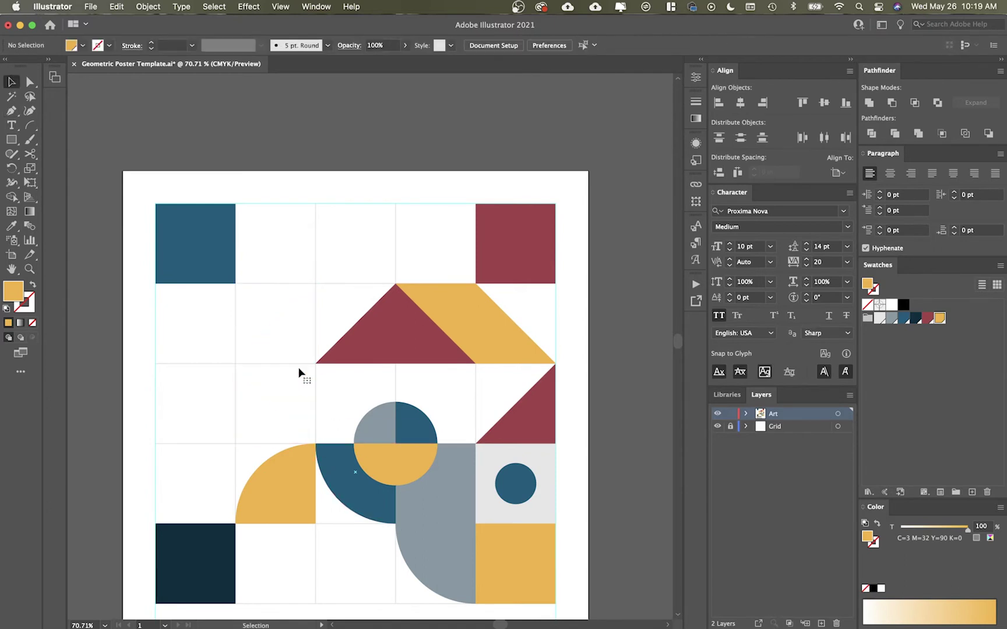
- Draw a two-cell-wide yellow shape with a rounded upper-left corner in the top row, ending at the red corner square, using the Pen tool
key("p")
left_click(316, 283)
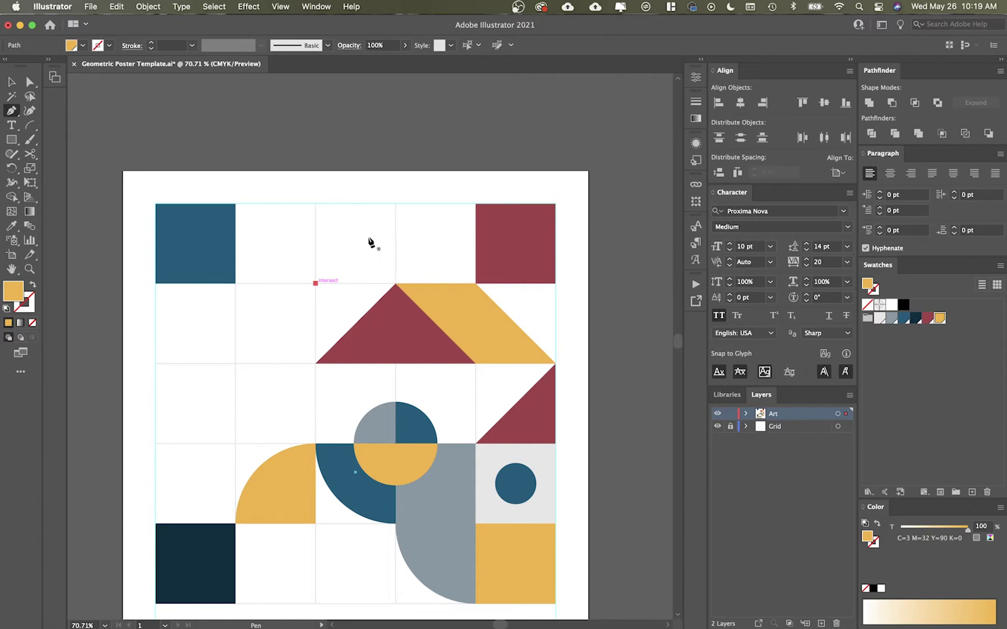
left_click_drag(396, 204, 479, 212)
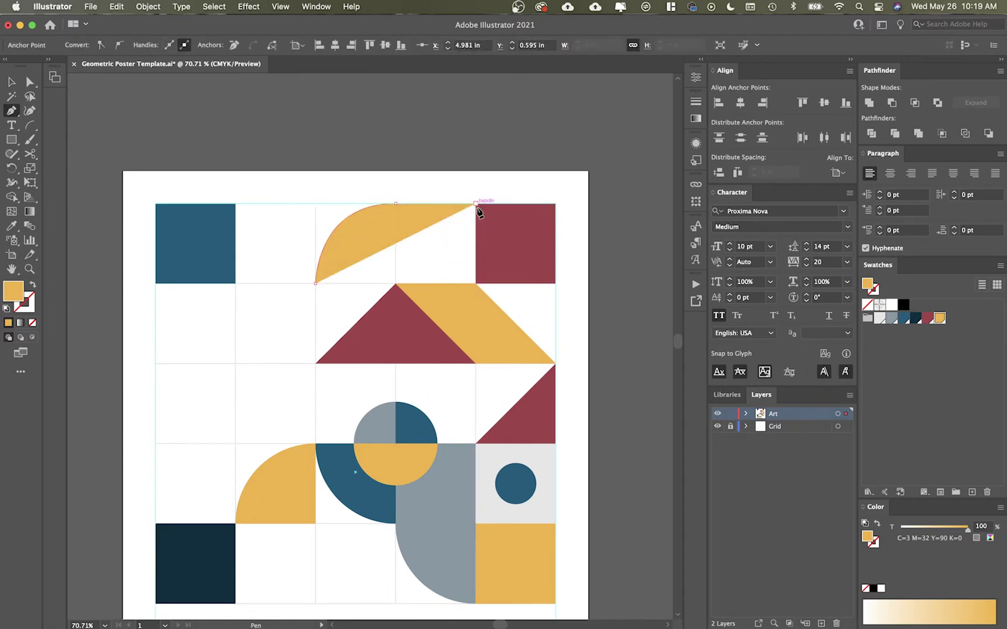
left_click(476, 284)
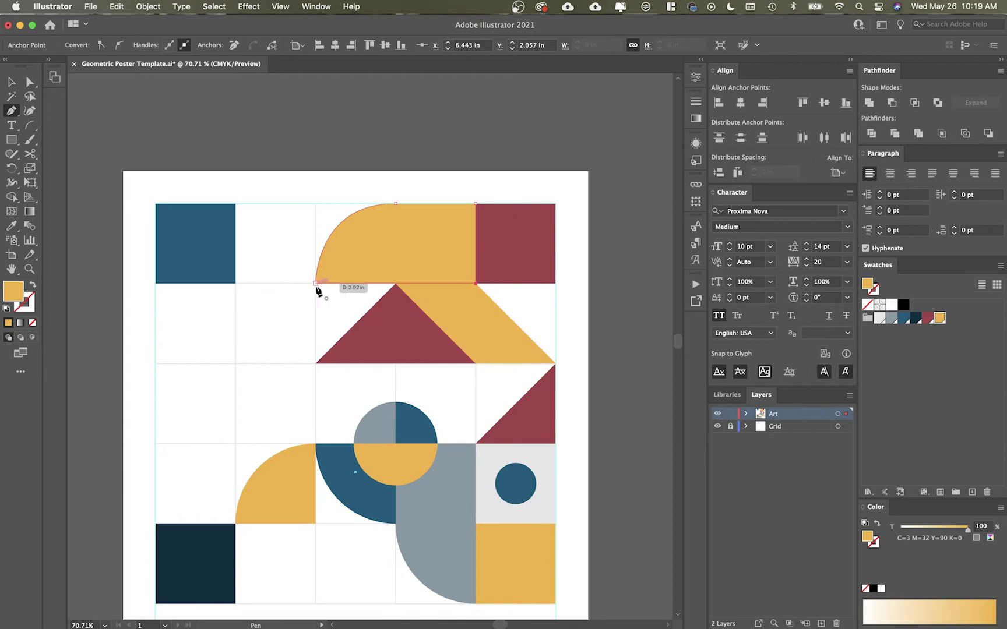
- Flip the two-cell top-row shape vertically and fill it with the blue sampled from the top-left square
key("v")
key("o")
left_click_drag(391, 258, 326, 248)
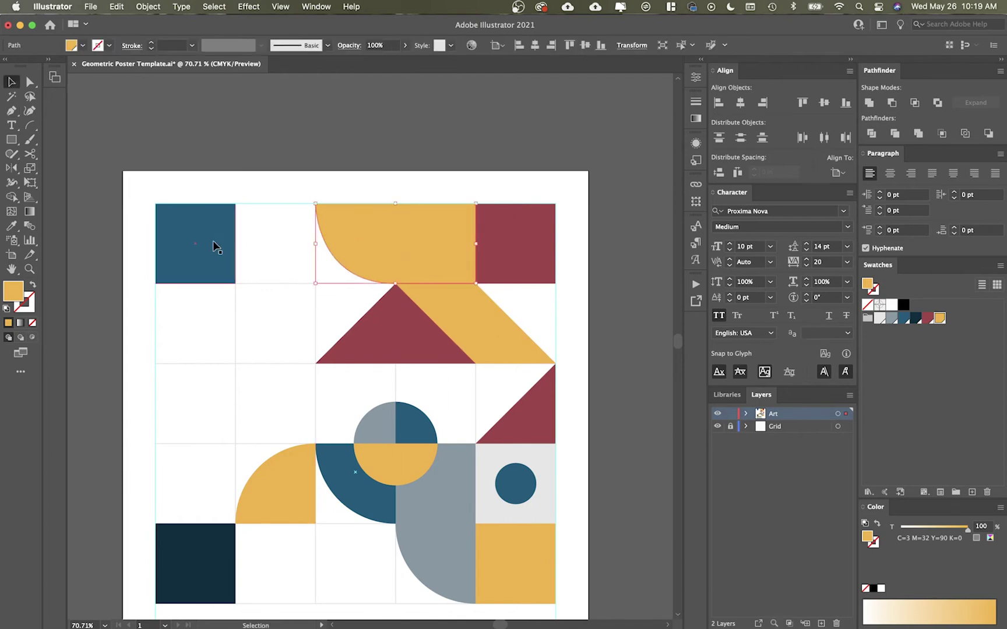
key("i")
left_click(213, 247)
key("v")
left_click(530, 306)
- Draw a one-cell circle over the red corner square, centre it on the square's left edge and cut it into two vertical halves
key("l")
left_click_drag(476, 284, 555, 204)
key("v")
left_click_drag(515, 243, 475, 243)
key("c")
left_click(476, 283)
left_click(475, 204)
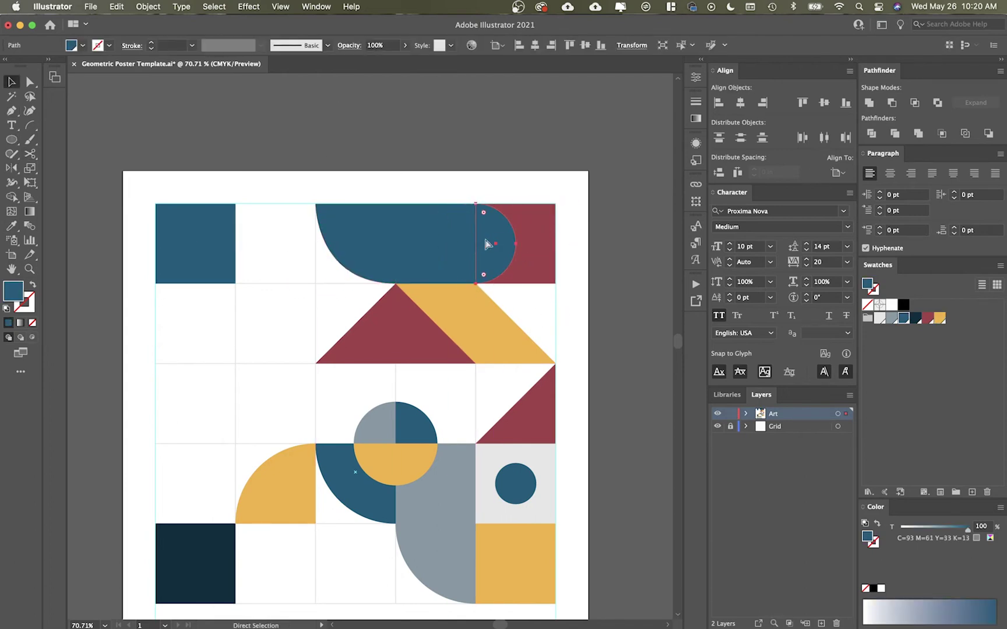
- Fill the split circle's right half with the parallelogram's yellow and its left half with the bottom-left square's navy
left_click(506, 336)
key("i")
left_click(195, 563)
key("v")
left_click_drag(298, 301, 337, 295)
- Draw a parallelogram across the first two top-row cells with the Pen tool and fill it with the bottom-left square's navy
left_click_drag(520, 324, 281, 243)
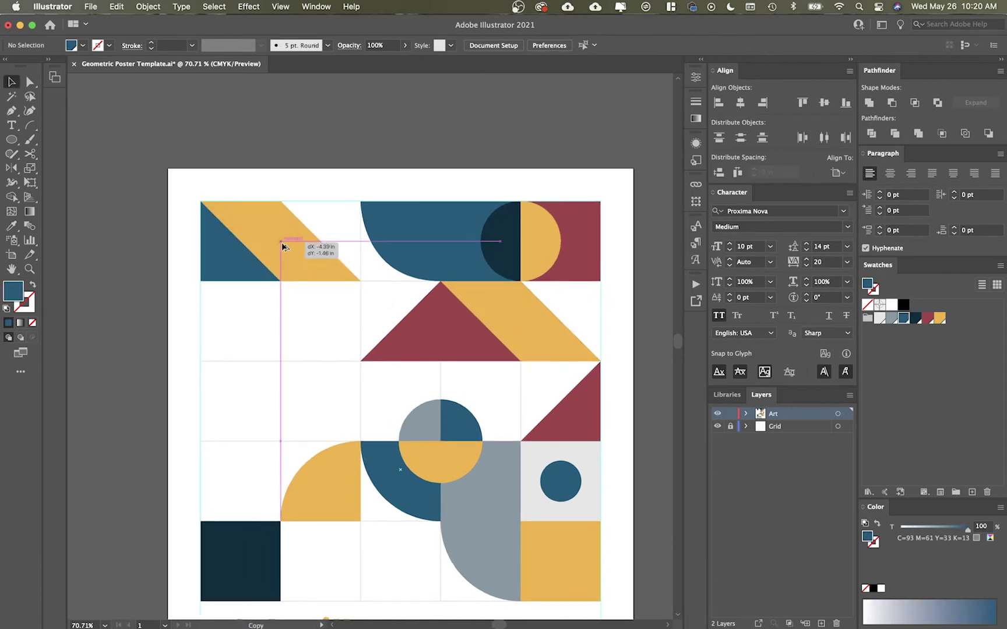
key("super+z")
key("p")
left_click(200, 282)
left_click(280, 201)
left_click(361, 202)
left_click(281, 282)
left_click(201, 281)
key("i")
left_click(233, 553)
key("v")
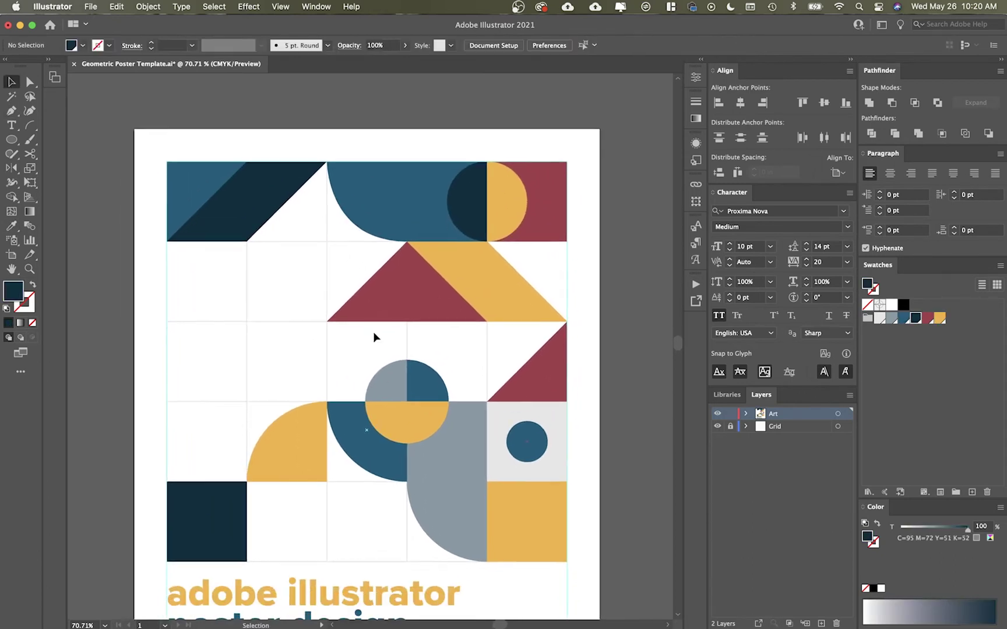
- Copy the small blue circle into the navy bottom-left square and fill the copy with the light grey sampled from the original's background
left_click_drag(534, 443, 214, 523)
key("i")
left_click(511, 421)
key("v")
left_click(263, 402)
left_click_drag(263, 402, 278, 365)
- Draw a right triangle in the third bottom-row cell with the Pen tool and fill it with the blue of the quarter circle above
key("p")
left_click(422, 524)
left_click(342, 445)
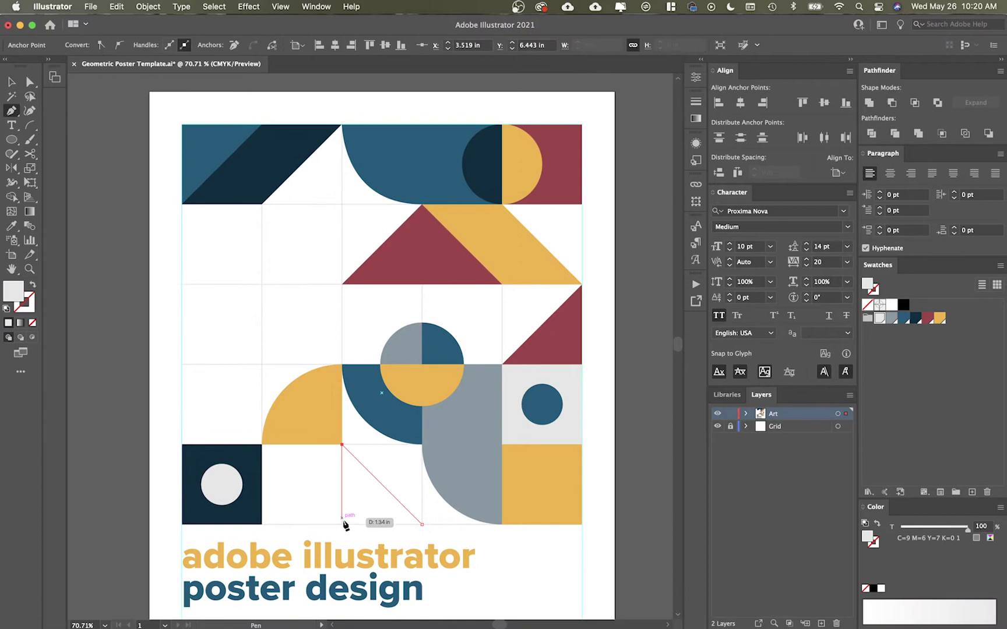
left_click(342, 524)
left_click(422, 525)
key("i")
left_click(392, 410)
key("v")
left_click(398, 468)
- Add a one-cell square behind the blue quarter circle and fill it with the yellow sampled from the neighbouring quarter circle
key("m")
left_click_drag(342, 444, 422, 365)
key("i")
left_click(317, 403)
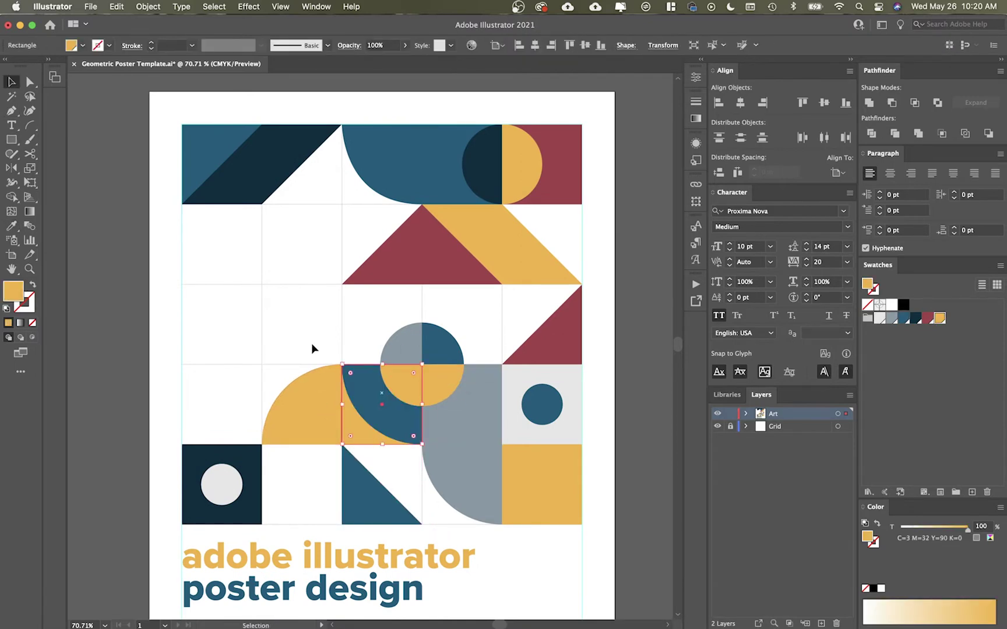
- Draw a two-cell arc from the navy bottom-left square's upper-left corner to the large red triangle's lower-left corner
left_click(30, 125)
left_click(231, 467)
left_click(519, 389)
left_click_drag(231, 467, 391, 307)
key("v")
left_click(338, 274)
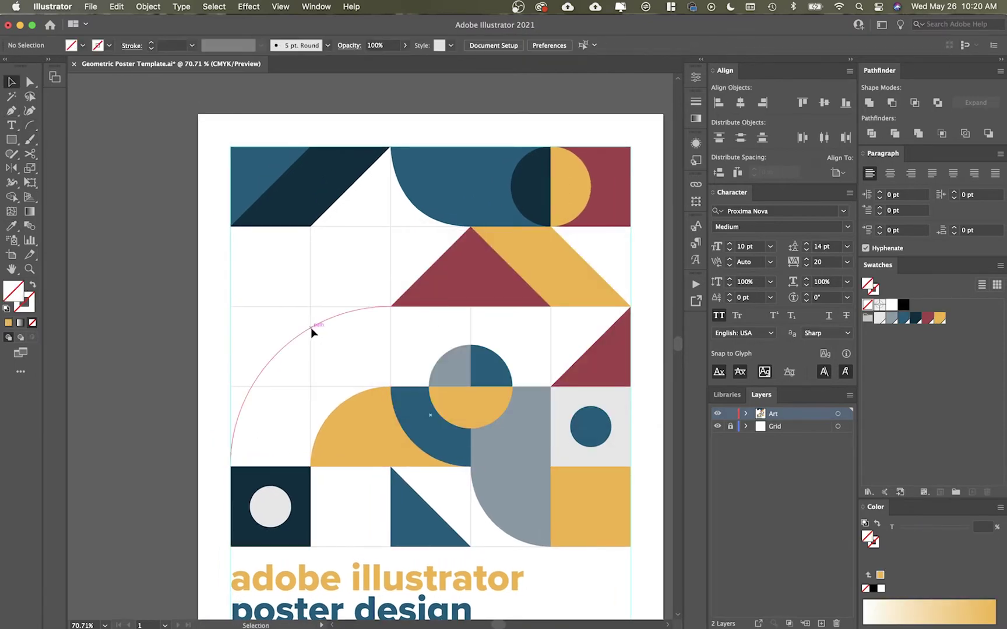
left_click(310, 327)
left_click(80, 258)
- Draw a one-cell inner arc along the yellow quarter circle, join it to the outer arc and fill the resulting arch with the blue swatch
left_click(30, 126)
left_click_drag(310, 467, 391, 387)
key("v")
left_click(310, 327, "shift")
key("super+j")
key("super+j")
left_click(904, 319)
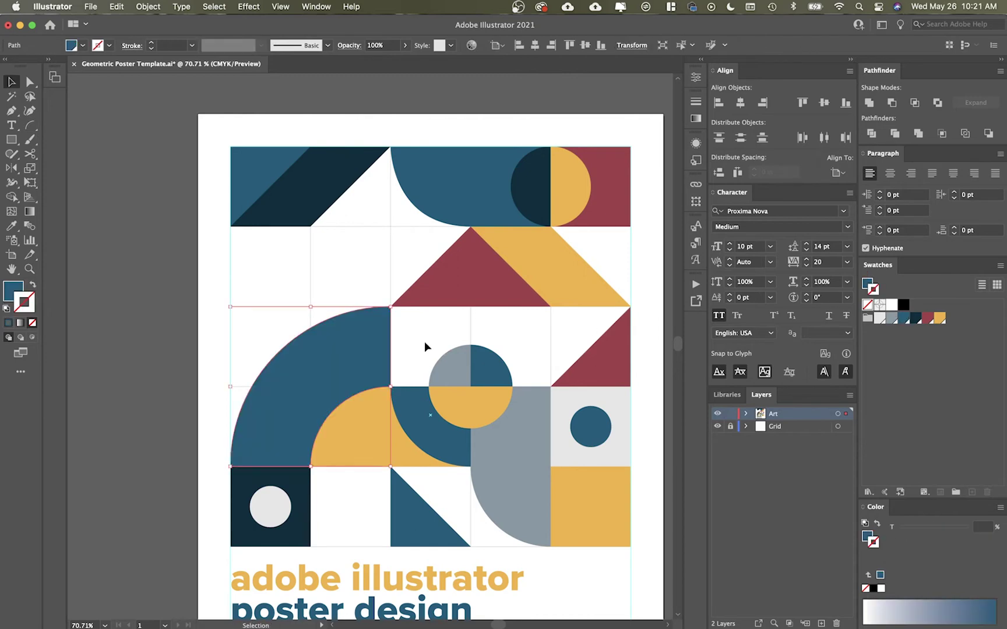
- Copy the navy bottom-left square into the centre cell behind the divided circle's grey quarter
left_click(423, 338)
left_click_drag(304, 491, 465, 332)
left_click(497, 338)
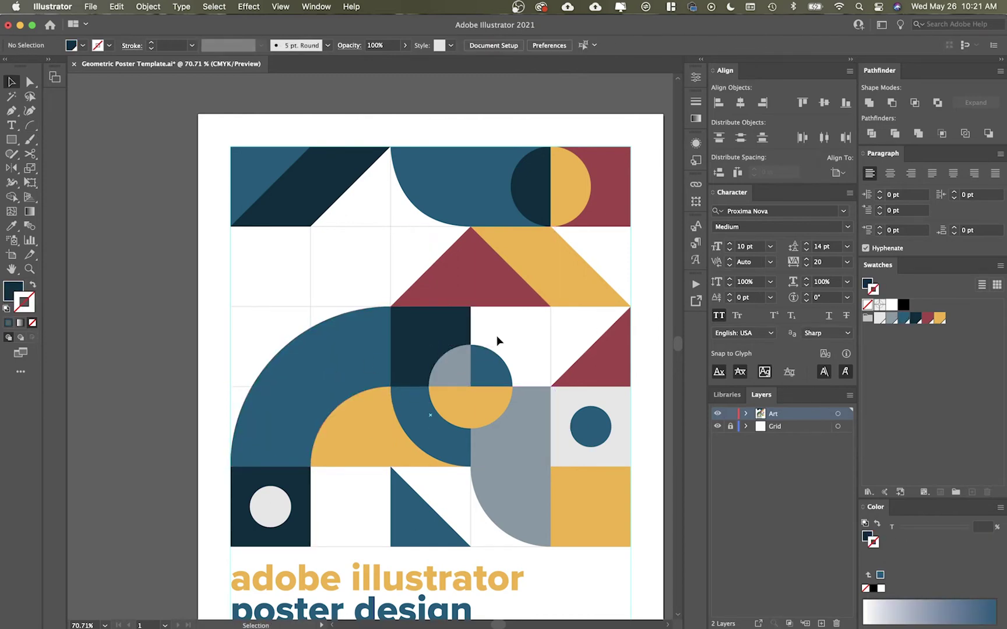
- Draw a trapezoid between the centre navy square and the small red triangle, fill it with the arch's blue and send it to the back
key("p")
left_click(471, 307)
left_click(470, 387)
left_click(550, 387)
left_click(631, 307)
left_click(471, 308)
key("i")
left_click(361, 345)
key("v")
key("super+shift+bracketleft")
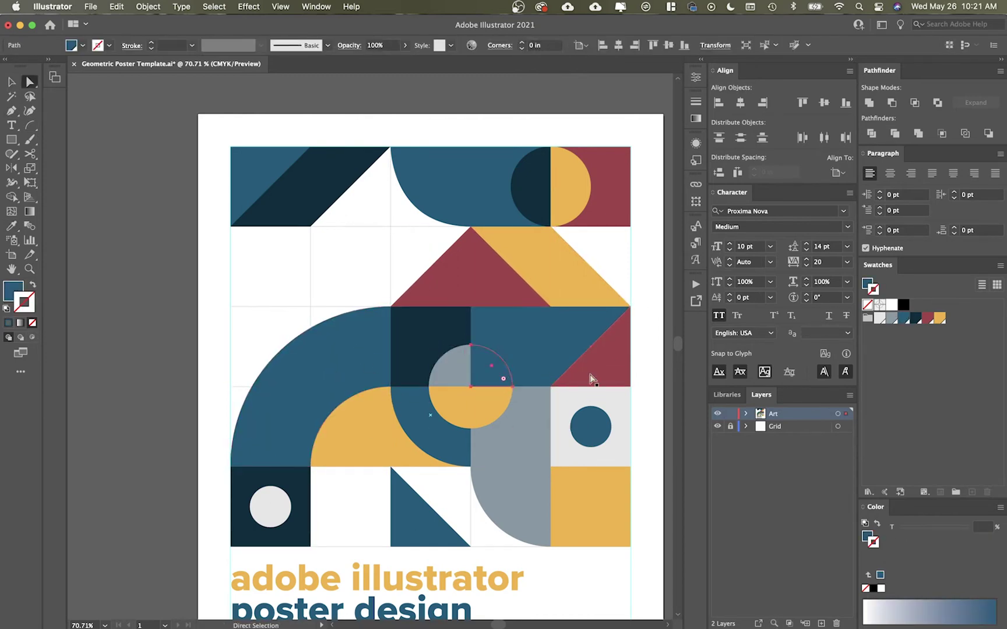
- Recolour the divided circle's blue quarter red and place a grey-blue square behind the yellow parallelogram in the second row's last cell
left_click(626, 270)
key("i")
left_click(535, 418)
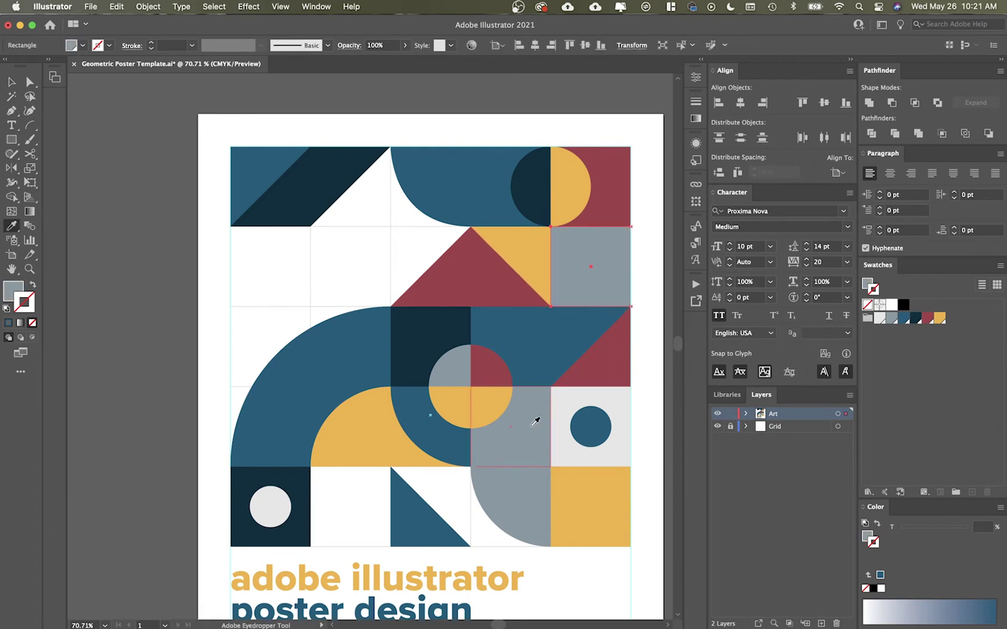
key("v")
left_click(379, 238)
left_click_drag(379, 238, 402, 237)
- Draw an unfilled one-cell quarter arc in the second row's second cell, ending at the red triangle's lower-left corner
key("slash")
key("backslash")
left_click_drag(413, 306, 333, 226)
key("v")
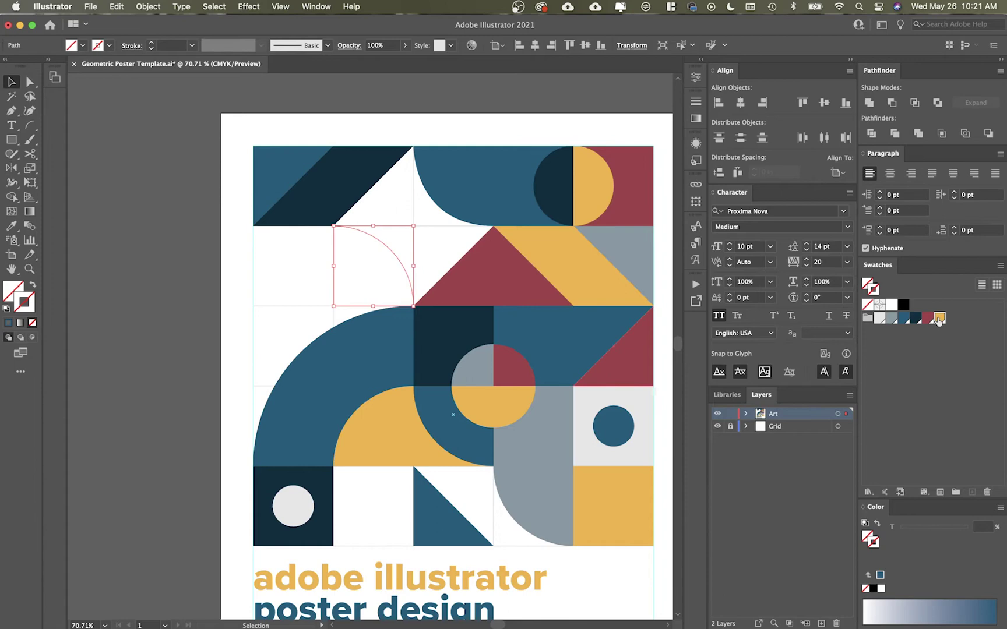
- Extend the quarter arc with the Pen tool into a closed shape reaching under the blue arch, fill it yellow and send it to the back
left_click(939, 319)
key("p")
left_click(334, 226)
left_click(333, 386)
left_click(414, 386)
left_click(414, 305)
key("shift+x")
key("v")
key("super+shift+bracketleft")
left_click(287, 274)
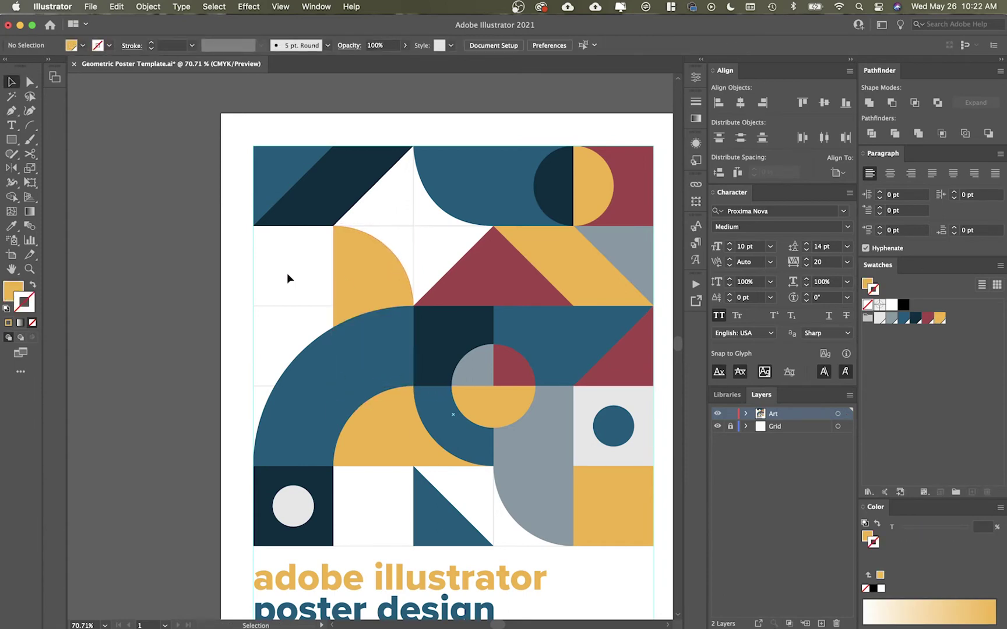
- Rotate the small blue circle on the navy parallelogram's slanted edge by -45° and cut it in two along that edge
left_click_drag(389, 204, 376, 197)
scroll(365, 165, "up", 7)
key("r")
left_click_drag(505, 138, 549, 242)
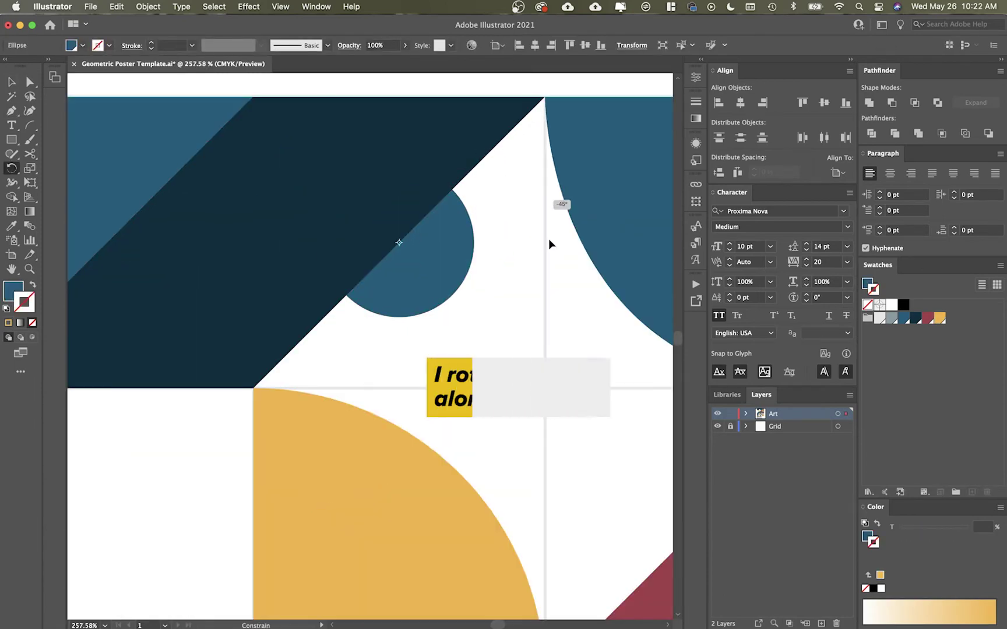
key("c")
left_click(452, 189)
left_click(346, 295)
key("Delete")
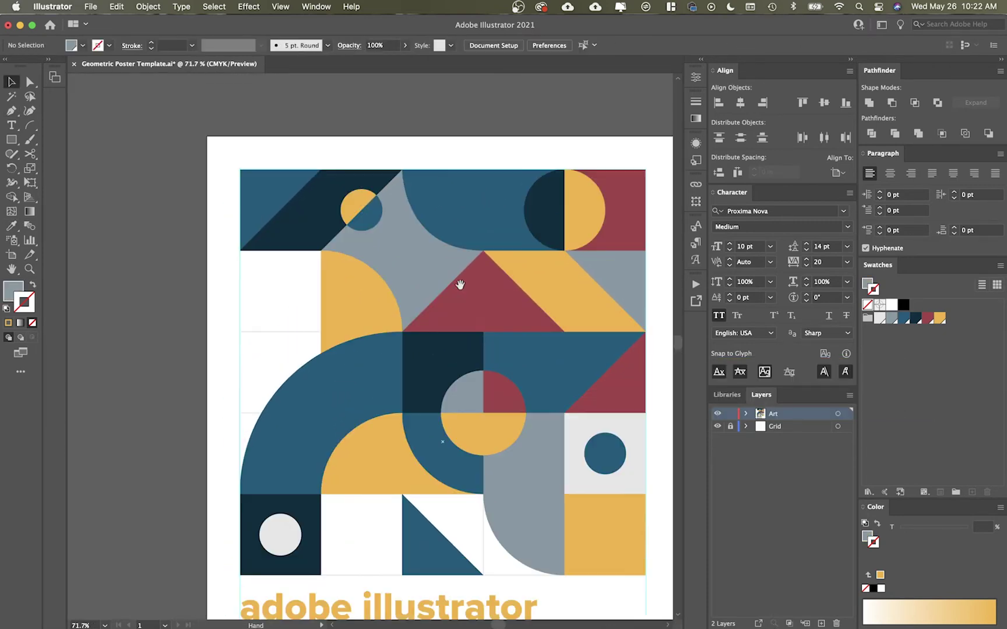
- Draw a diagonal line across the blue arch and split the arch along it with the Pathfinder Divide operation
scroll(461, 285, "up", 3)
left_click(191, 338)
mouse_move(116, 306)
left_mouse_down()
mouse_move(169, 301)
mouse_move(348, 501)
left_mouse_up()
left_click(203, 321)
key("backslash")
key("v")
left_click(247, 375, "shift")
left_click(871, 133)
- Fill the upper section of the divided arch with the grey-blue swatch
key("a")
left_click(292, 349)
left_click(891, 319)
key("v")
left_click(190, 330)
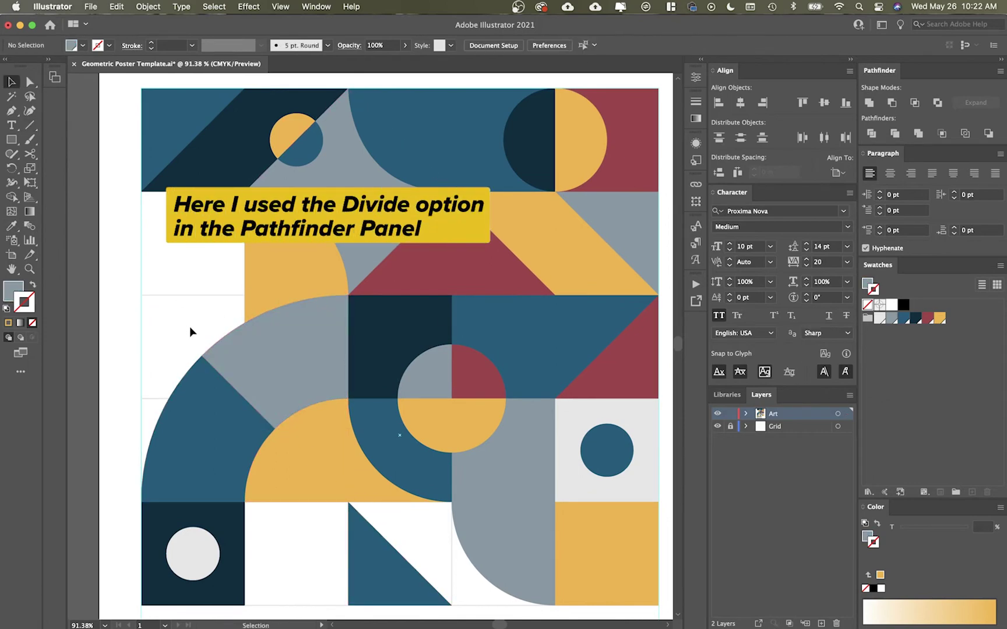
left_click_drag(211, 330, 229, 341)
- Copy the whole divided circle to the grid intersection on the yellow shape's left edge, above the arch, and bring the copy to the front
left_click(465, 418)
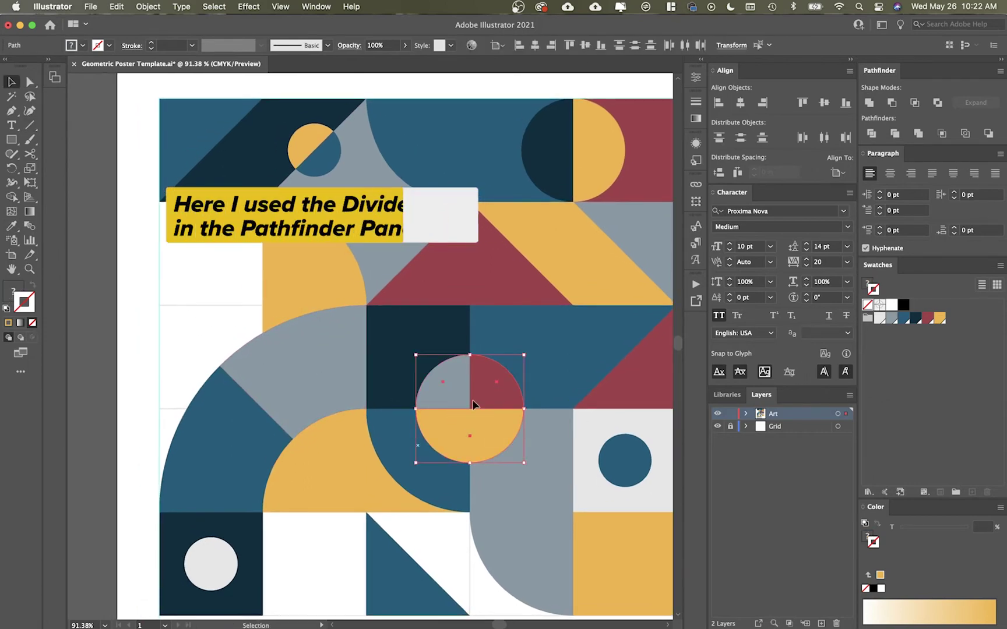
left_click_drag(470, 433, 295, 303)
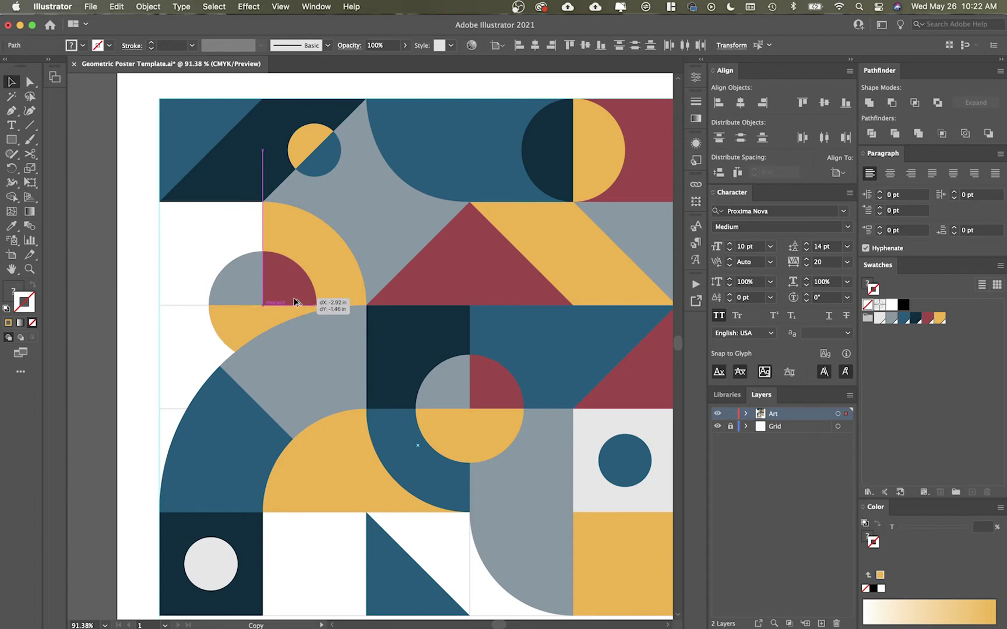
left_click_drag(294, 301, 294, 301)
key("super+z")
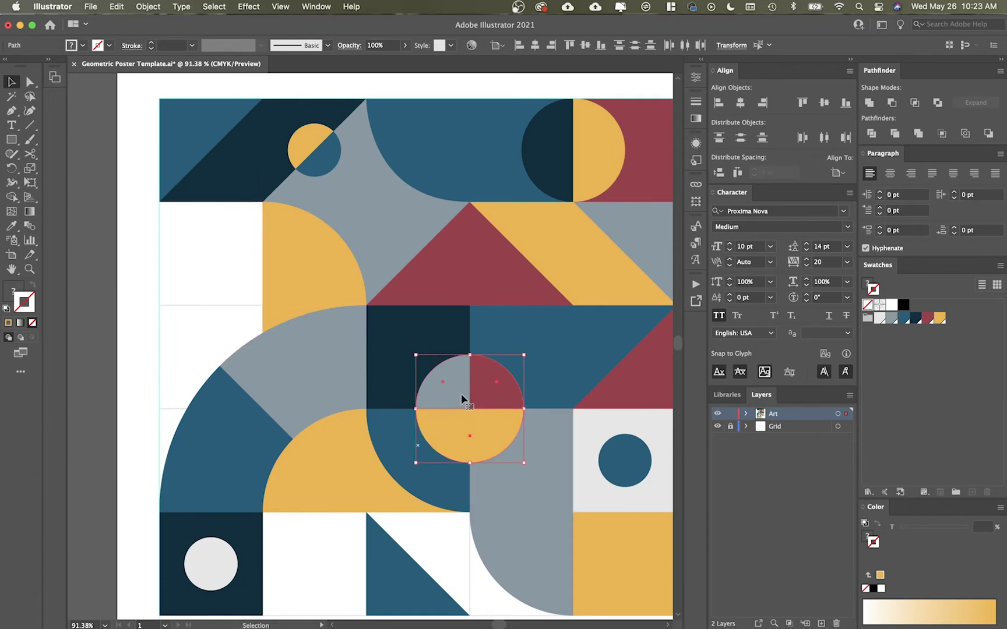
left_click_drag(473, 412, 265, 304)
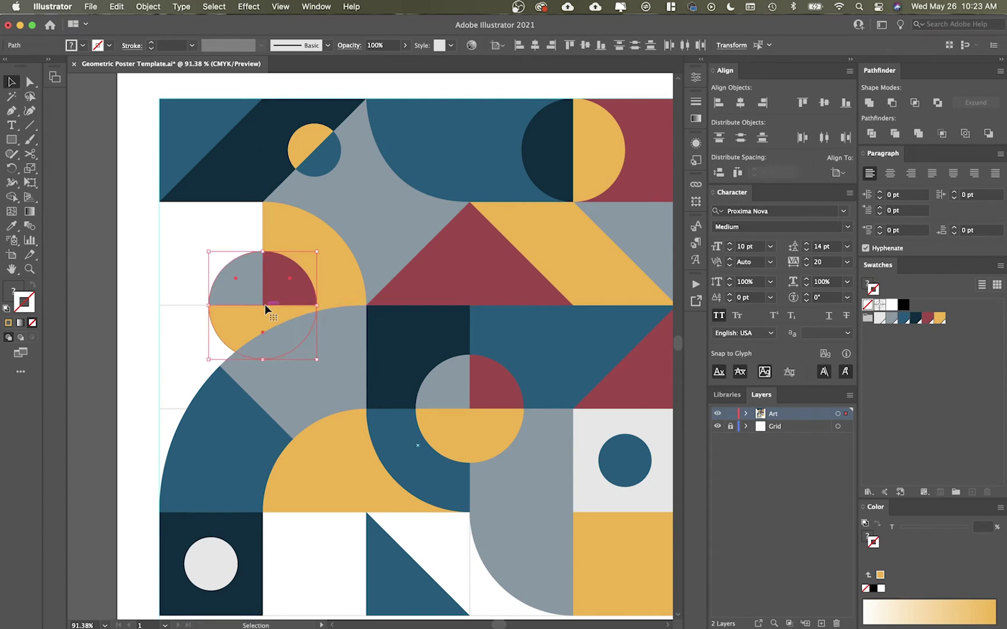
key("super+shift+bracketright")
scroll(264, 304, "up", 4)
scroll(264, 304, "left", 4)
left_click_drag(353, 380, 205, 249)
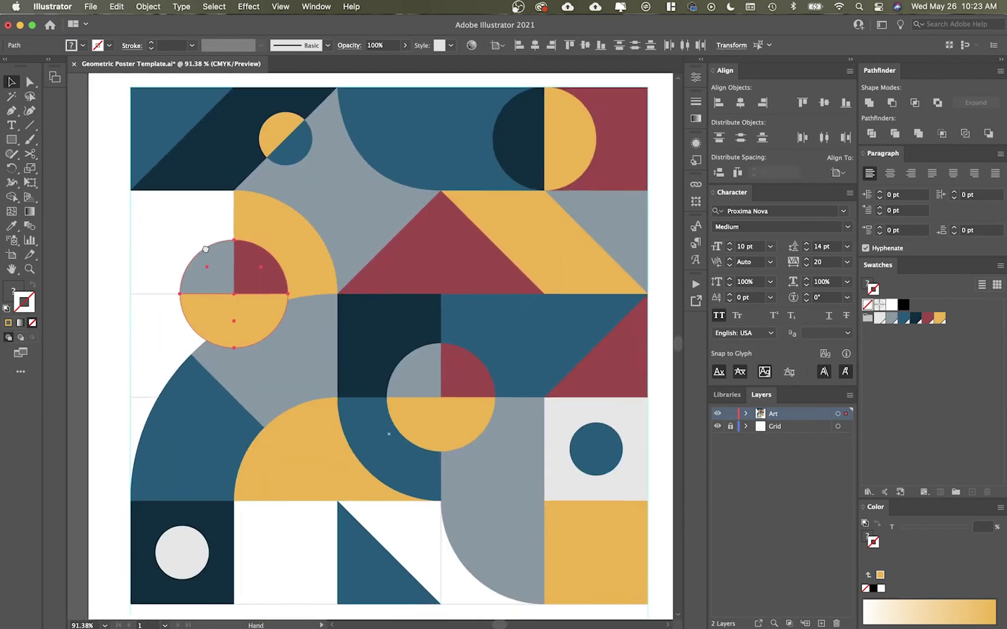
left_click(175, 281)
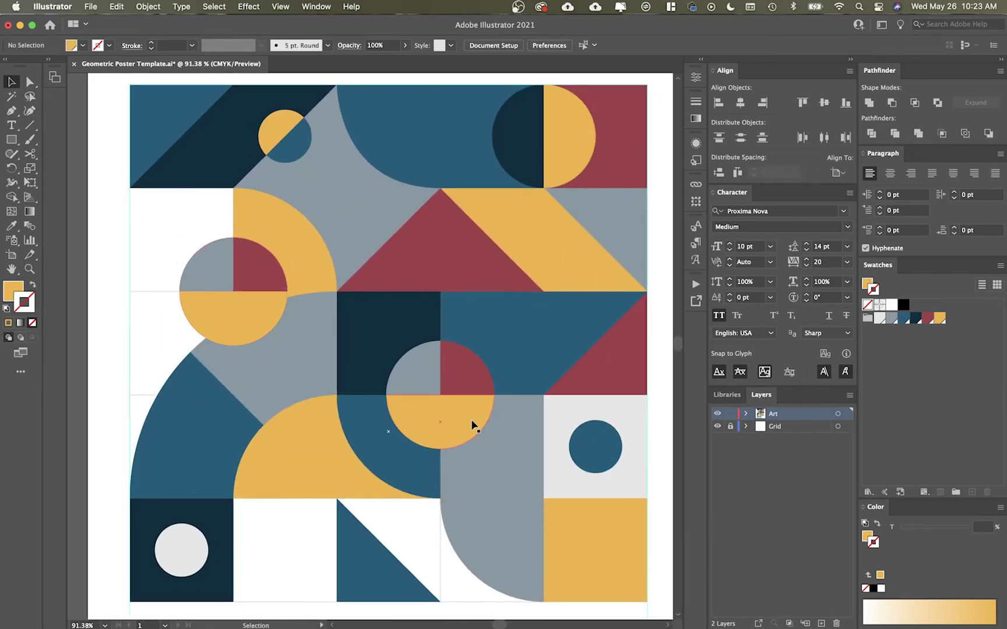
left_click_drag(522, 430, 516, 423)
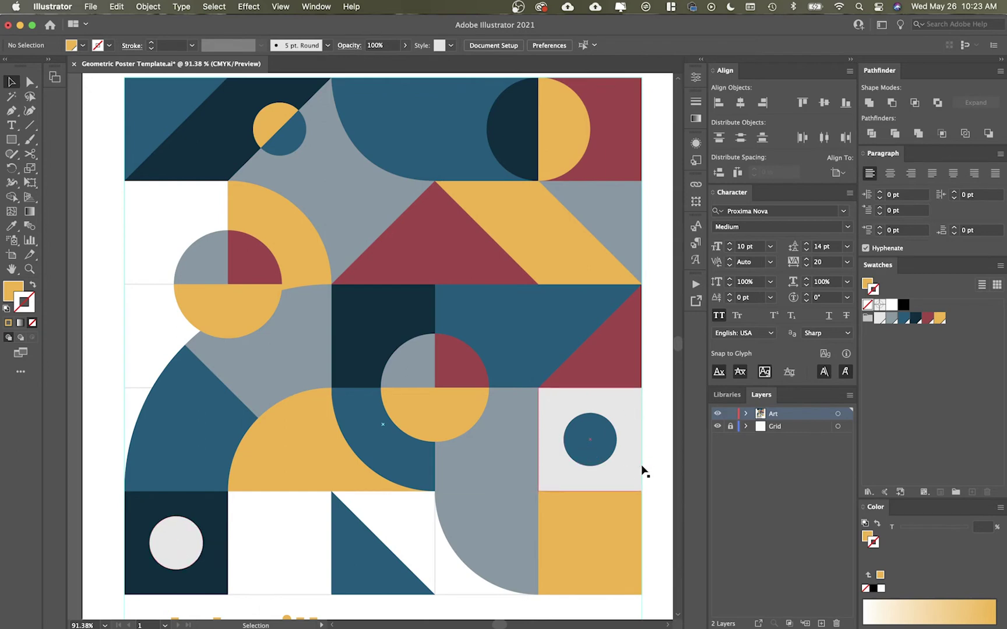
- Recolour the copied divided circle above the arch, making its upper-right quarter the arch's blue and its lower half light grey
key("a")
left_click(270, 269)
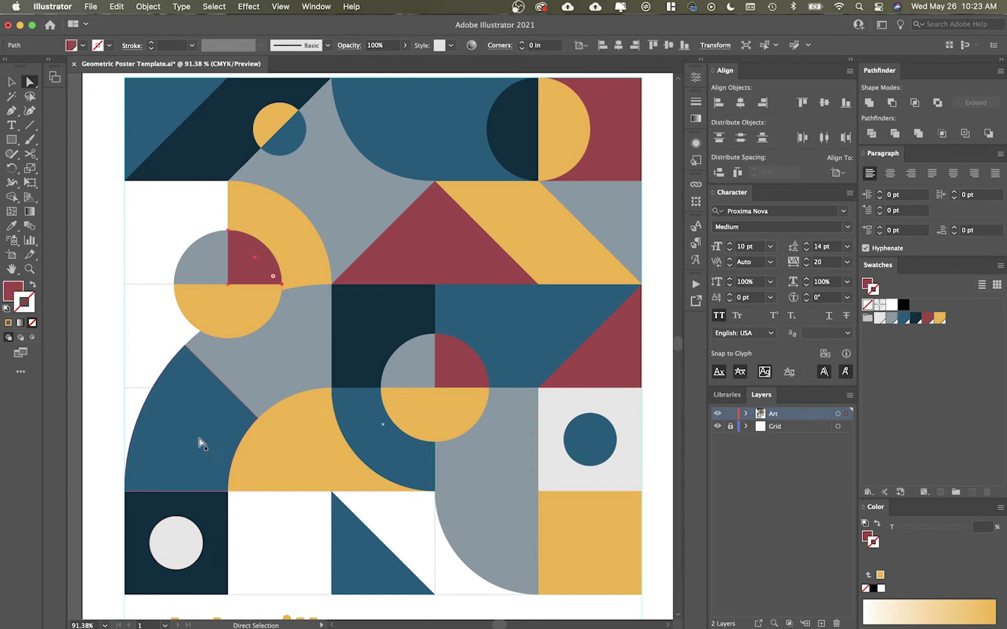
key("Delete")
left_click(226, 304)
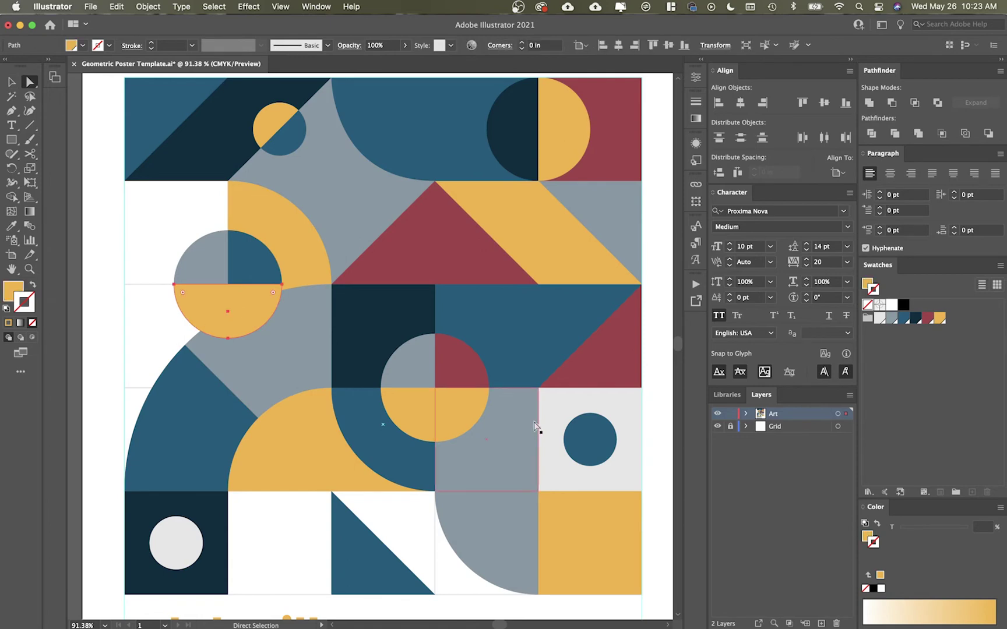
key("i")
left_click(556, 422)
- Recolour the upper-left quarter of the divided circle above the arch with the navy of the centre square
key("a")
left_click(204, 259)
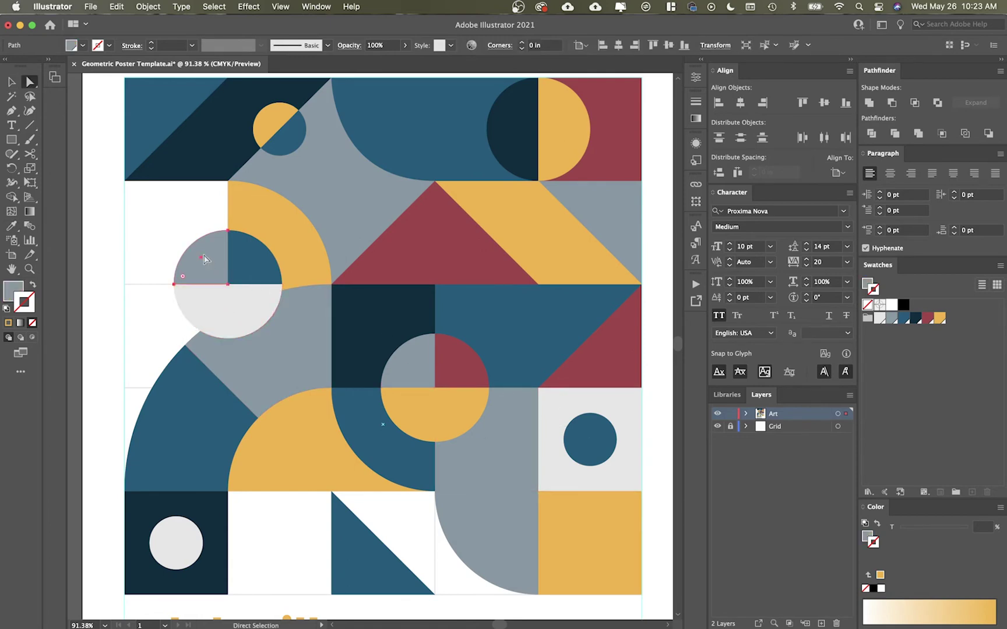
key("i")
left_click(386, 330)
key("v")
left_click(170, 227)
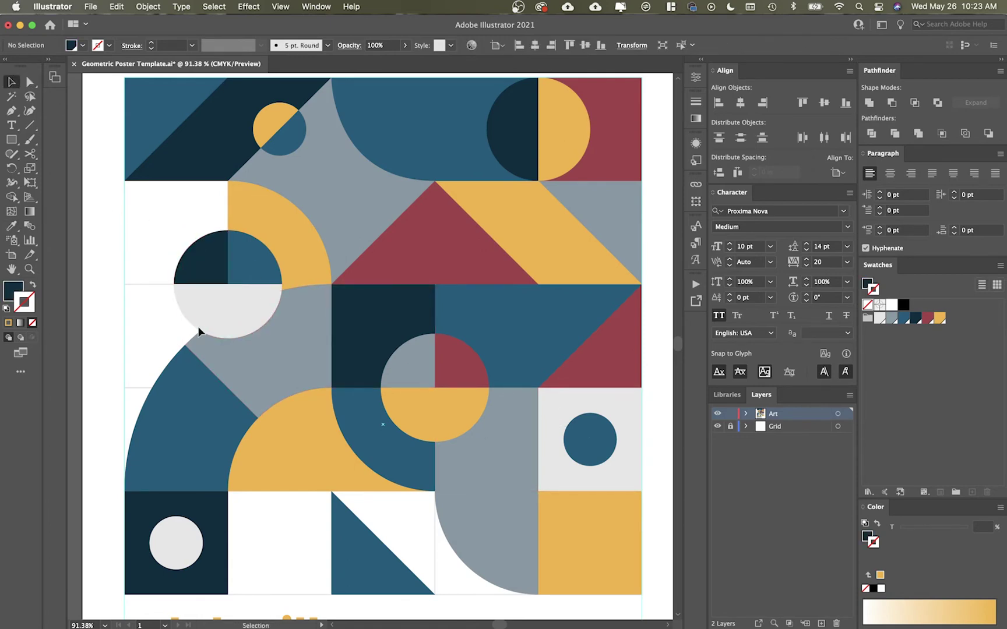
- Copy the blue triangle in the bottom row one cell to the left and fill the copy with grey-blue
scroll(263, 394, "down", 3)
left_click_drag(346, 489, 243, 489)
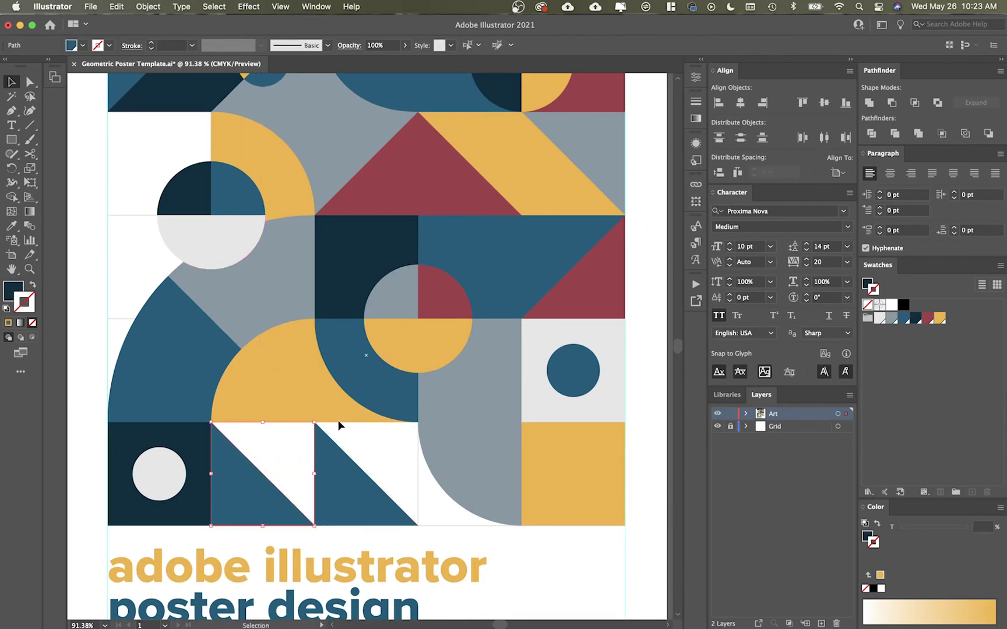
key("i")
left_click(473, 390)
key("v")
left_click(376, 466)
key("space")
mouse_move(403, 454)
left_mouse_down()
mouse_move(413, 535)
mouse_move(453, 470)
mouse_move(412, 469)
left_mouse_up()
scroll(465, 512, "down", 1)
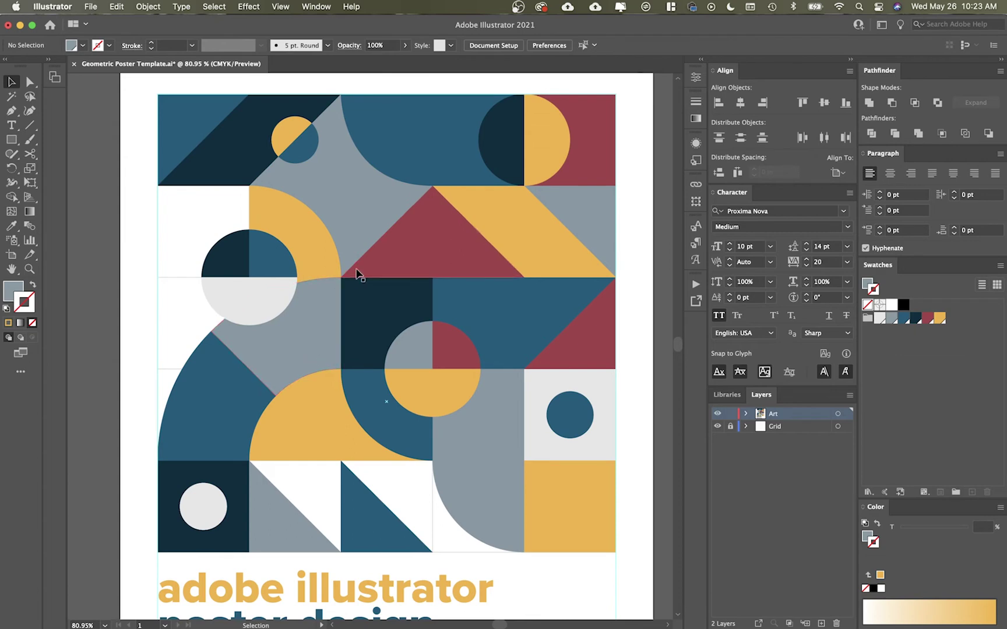
- Draw a rectangle over the three middle cells of the bottom row, fill it with the large triangle's red and send it to the back
key("m")
key("v")
key("m")
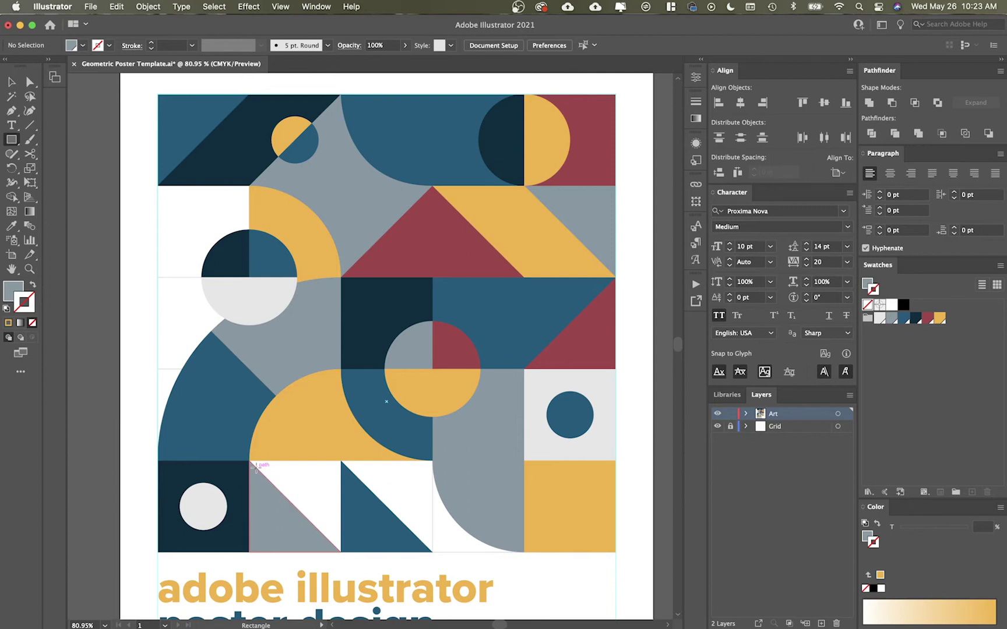
left_click_drag(247, 461, 523, 550)
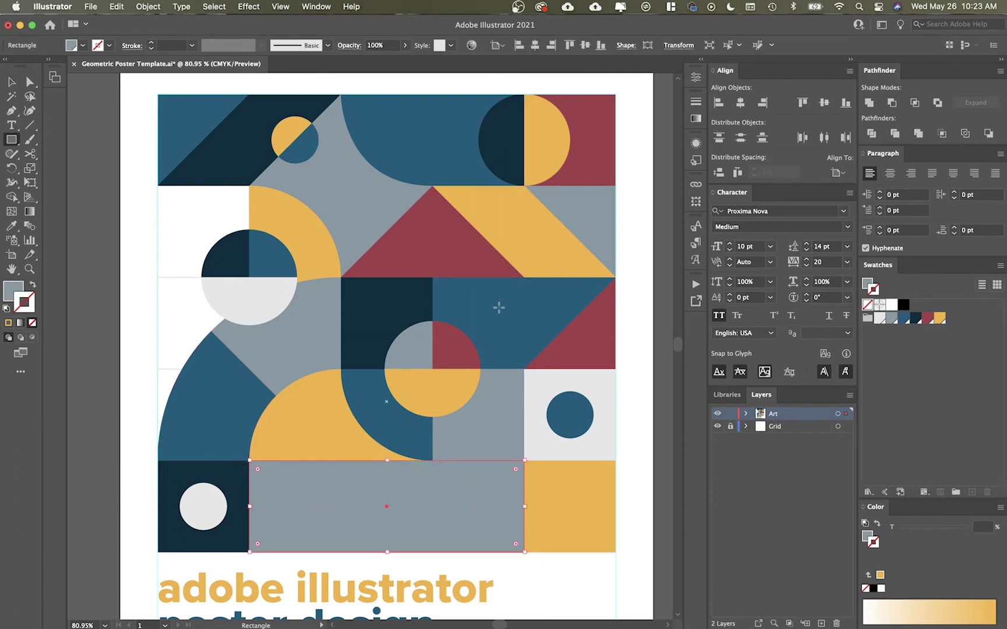
key("i")
left_click(465, 252)
key("super+shift+bracketleft")
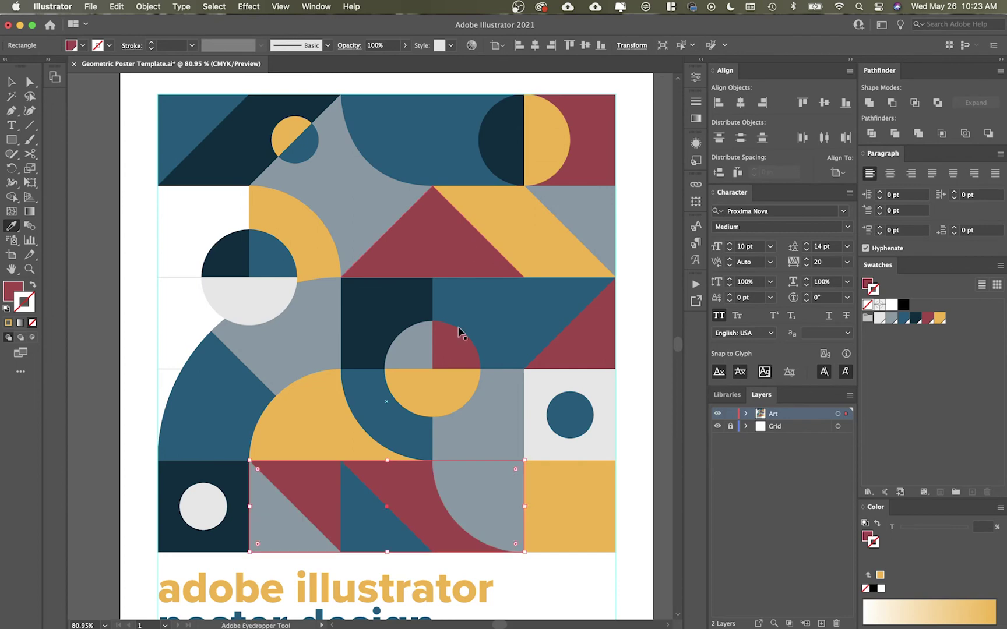
key("v")
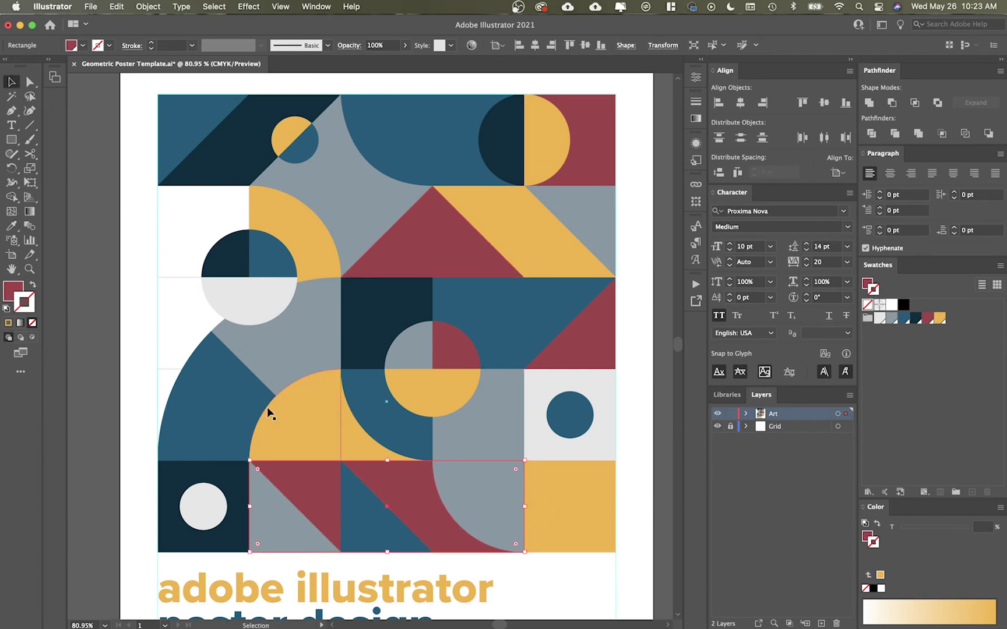
left_click(201, 335)
- Draw a red rectangle over the second to fourth cells of the first column and send it to the back
key("m")
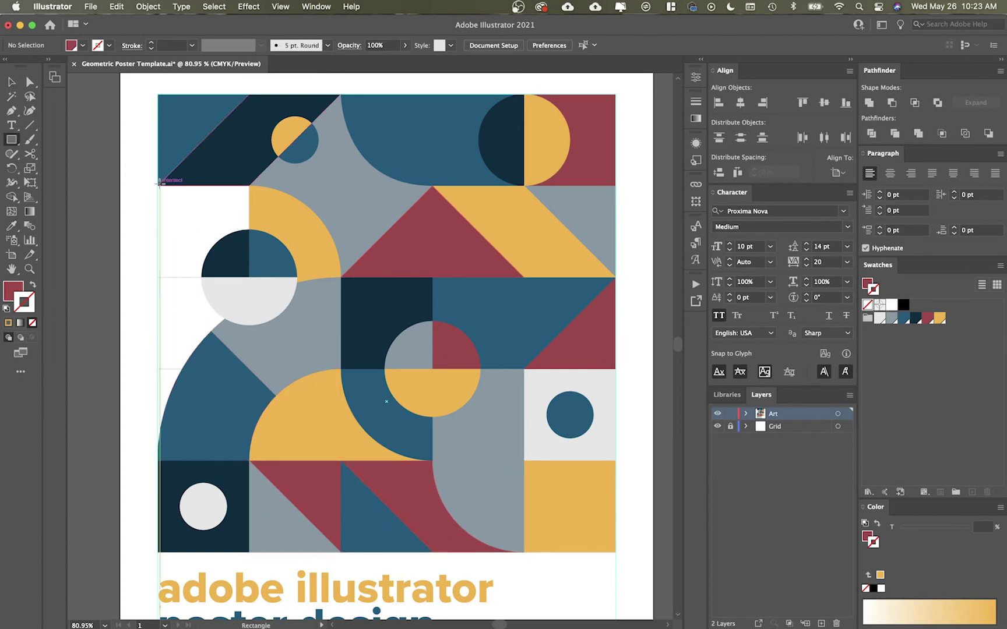
mouse_move(159, 186)
left_mouse_down()
mouse_move(220, 404)
mouse_move(250, 460)
left_mouse_up()
key("super+shift+bracketleft")
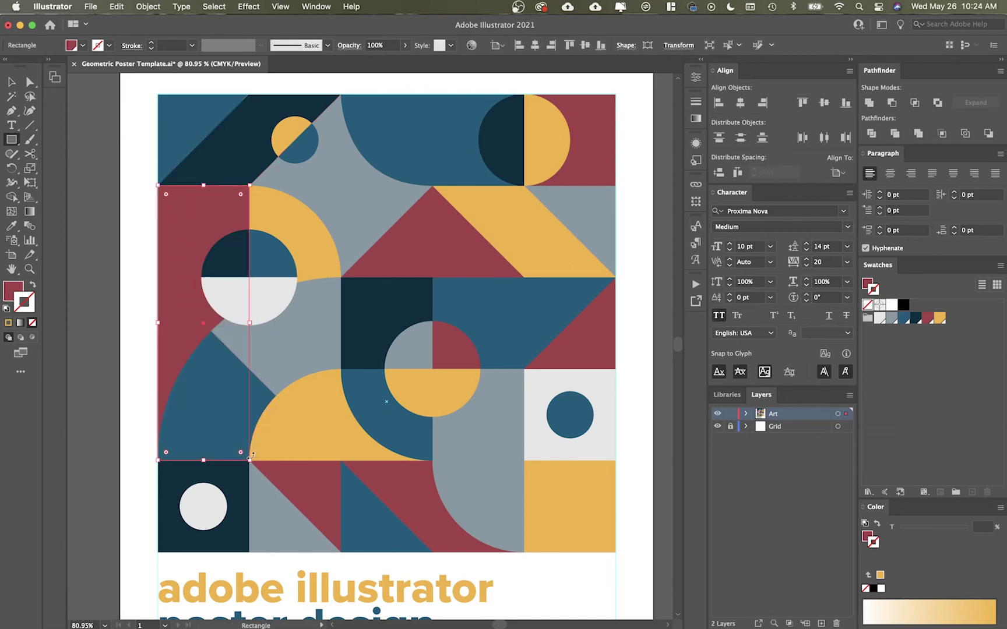
key("v")
left_click(625, 378)
- Examine the finished geometric artwork up close and as a whole poster
key("space")
left_click_drag(627, 441, 614, 397)
key("super+space")
left_click_drag(391, 276, 567, 313)
key("space")
left_click_drag(562, 357, 595, 315)
key("super+space")
left_click_drag(557, 373, 454, 362)
key("space")
left_click_drag(515, 365, 505, 354)
key("super+0")
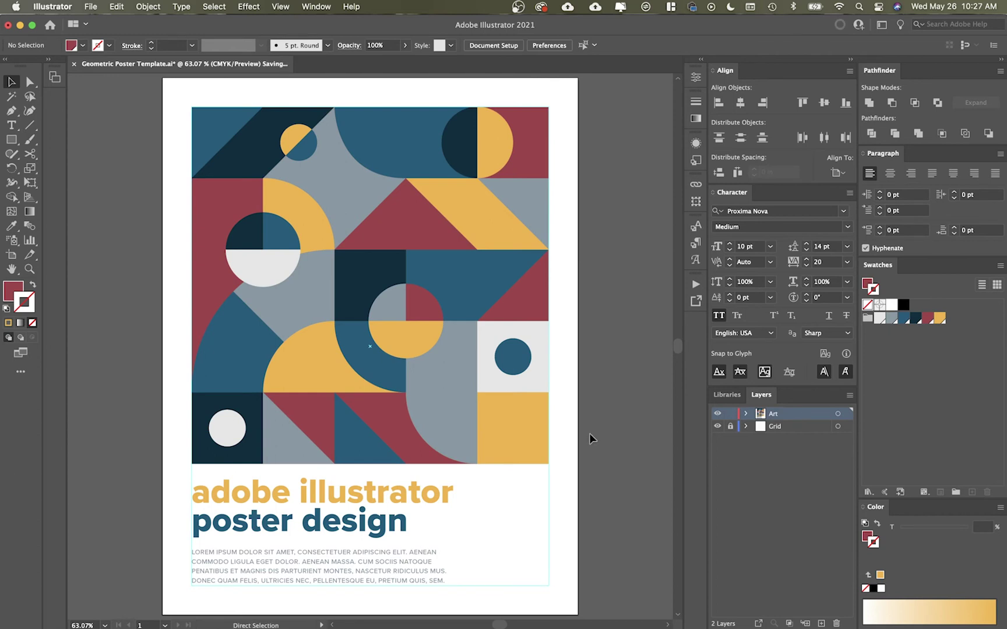
- Save the poster as an Adobe PDF in the Finished folder with the Illustrator Default preset
key("super+shift+s")
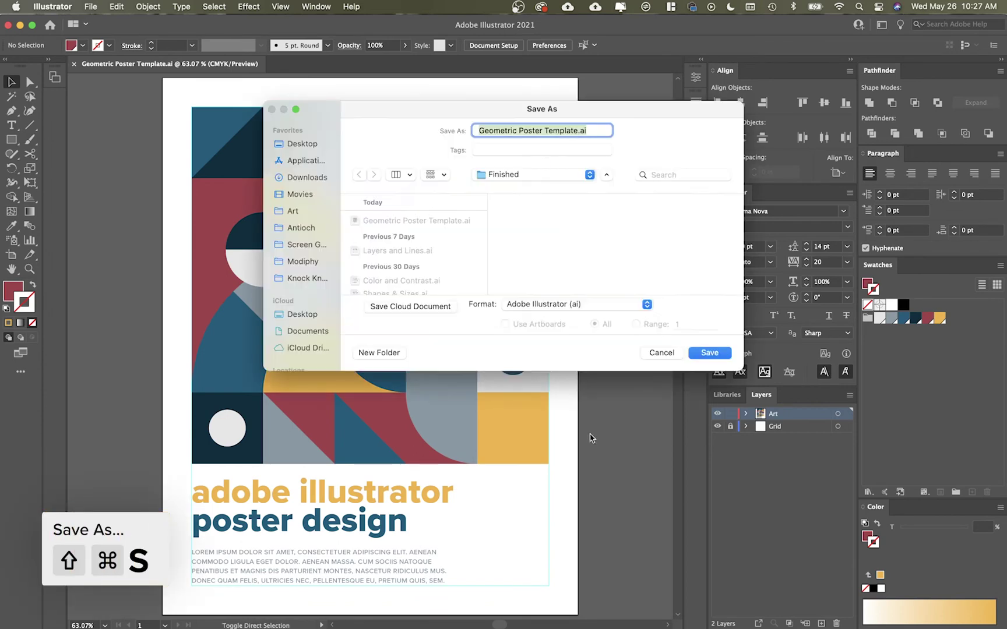
left_click(587, 309)
left_click(585, 347)
scroll(430, 269, "down", 2)
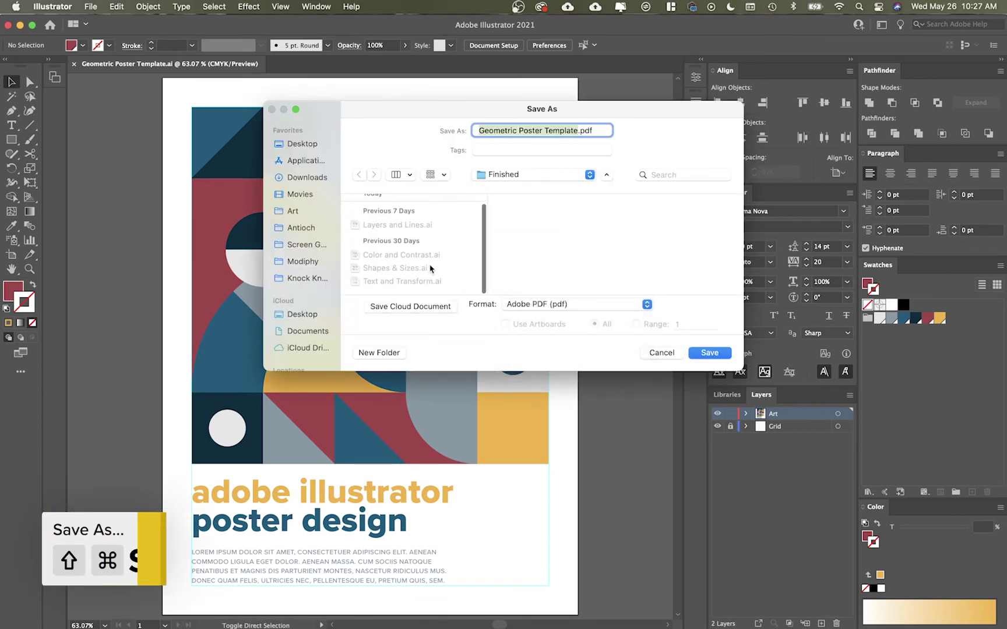
scroll(430, 269, "up", 2)
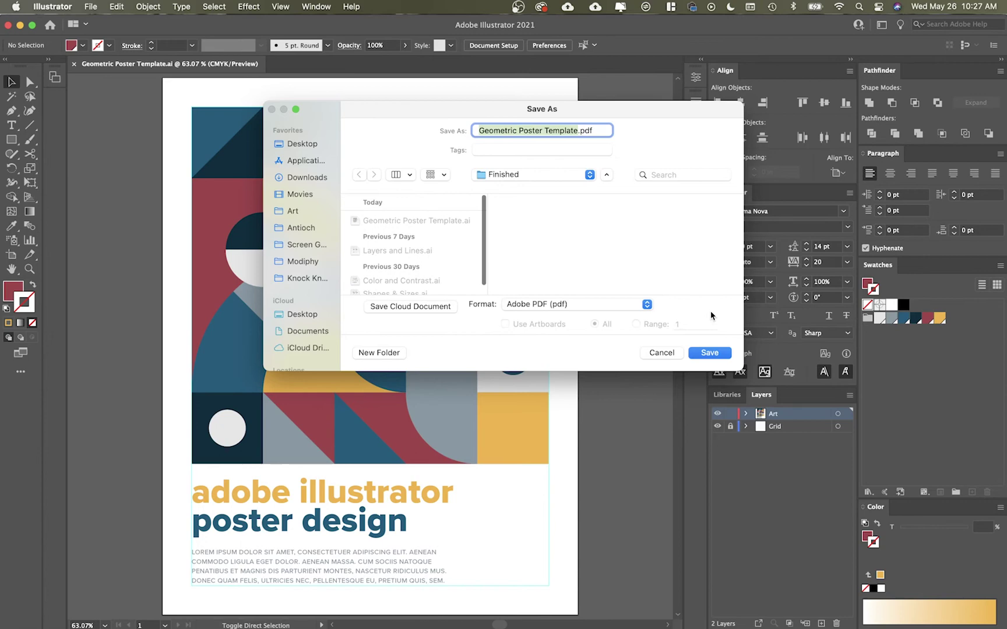
left_click(710, 353)
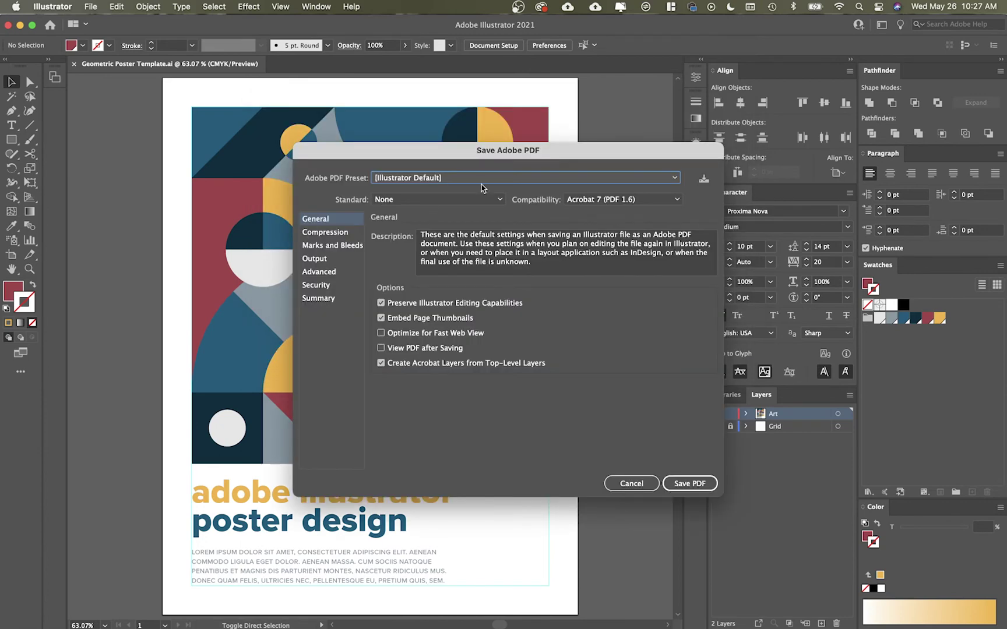
left_click(685, 483)
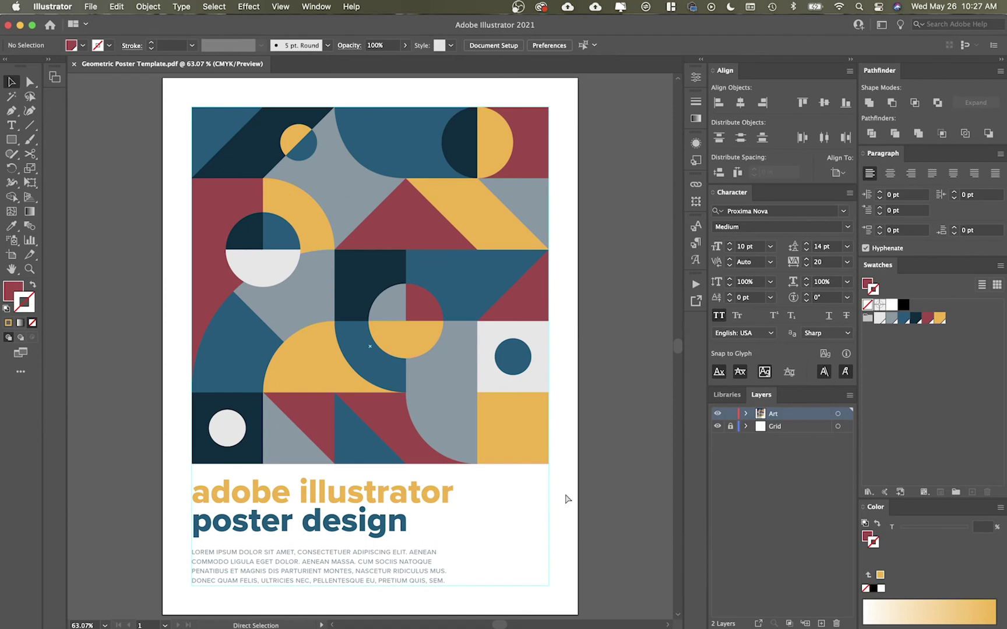
- Export the poster with Save for Web as a maximum-quality JPEG 1200 px wide in the Finished folder
key("alt+shift+super+s")
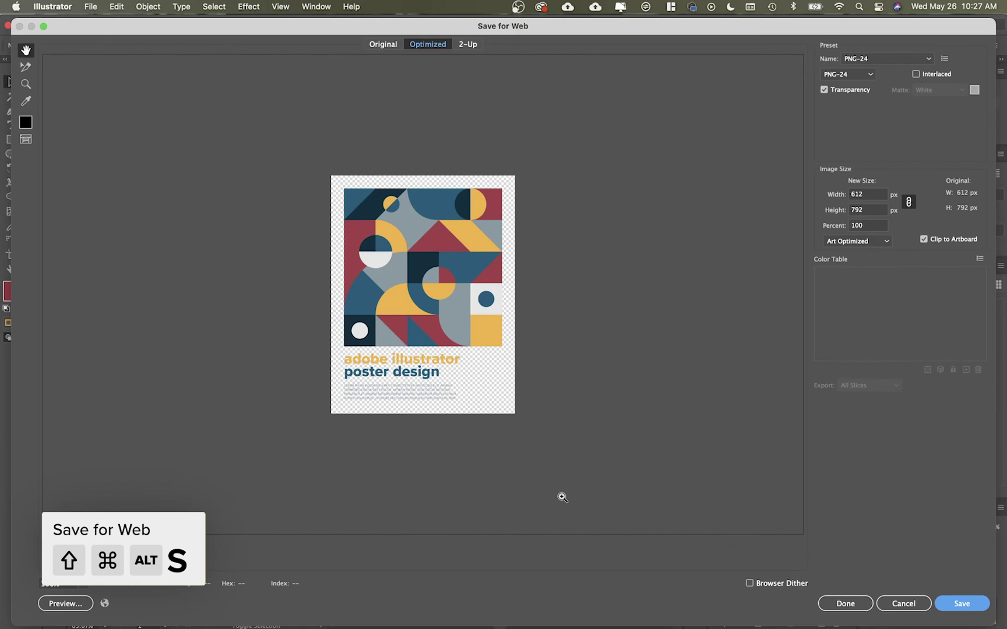
left_click(897, 604)
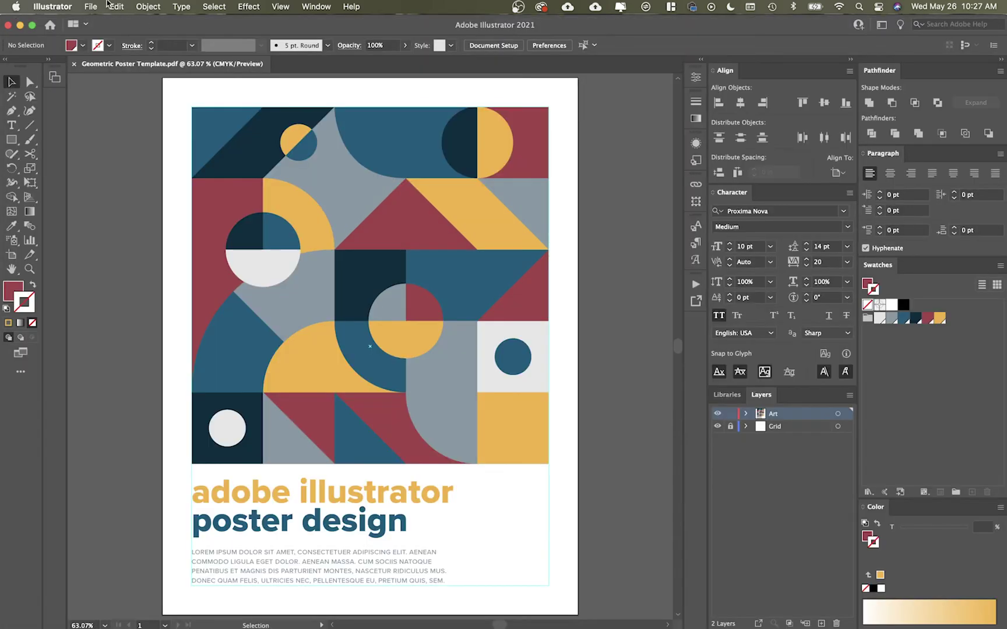
left_click(91, 6)
mouse_move(152, 250)
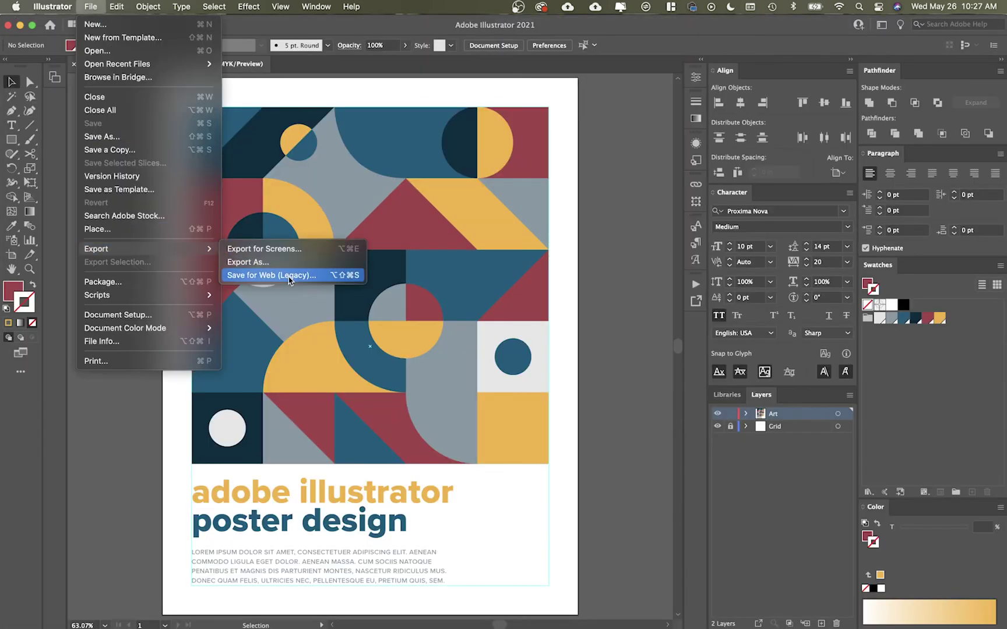
left_click(257, 277)
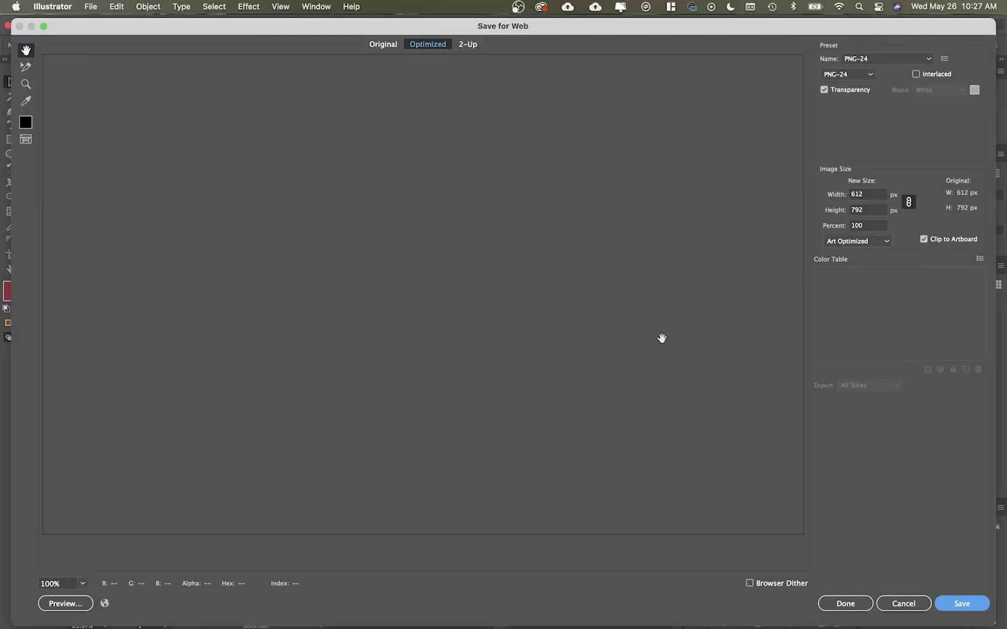
left_click(868, 74)
left_click(861, 102)
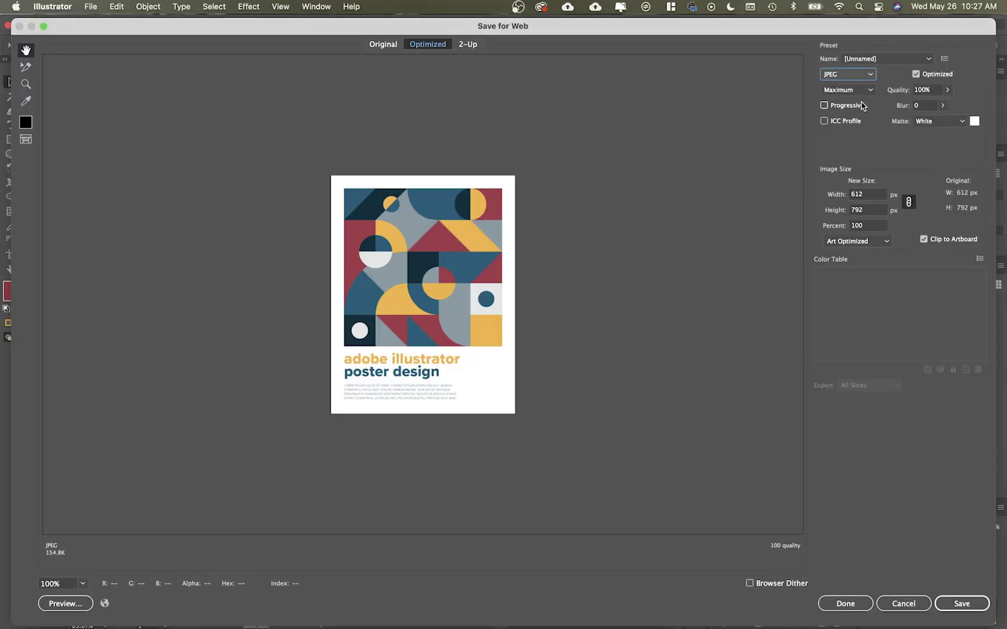
double_click(853, 195)
type("1200")
key("Tab")
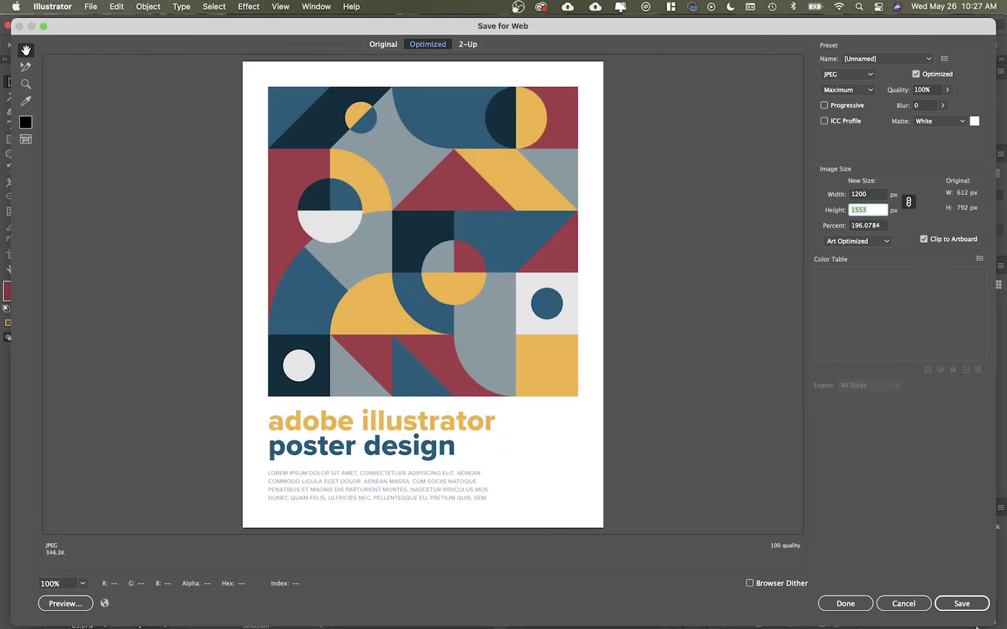
left_click(962, 603)
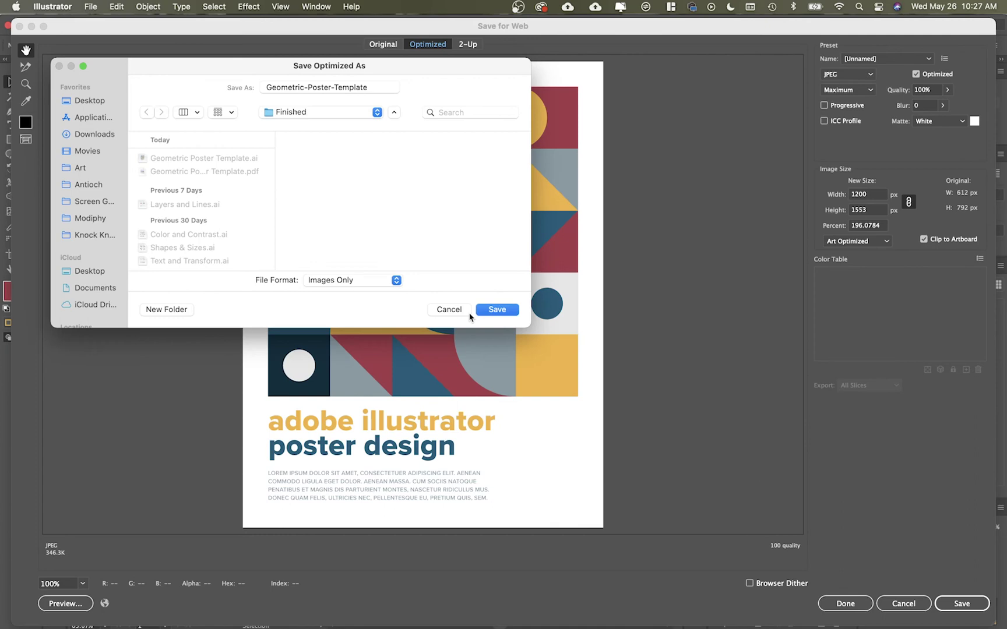
left_click(491, 312)
- Switch to Photoshop, open the contents of the Poster smart object in poster_mockup_MD.psd and deselect its layers
key("super+Tab")
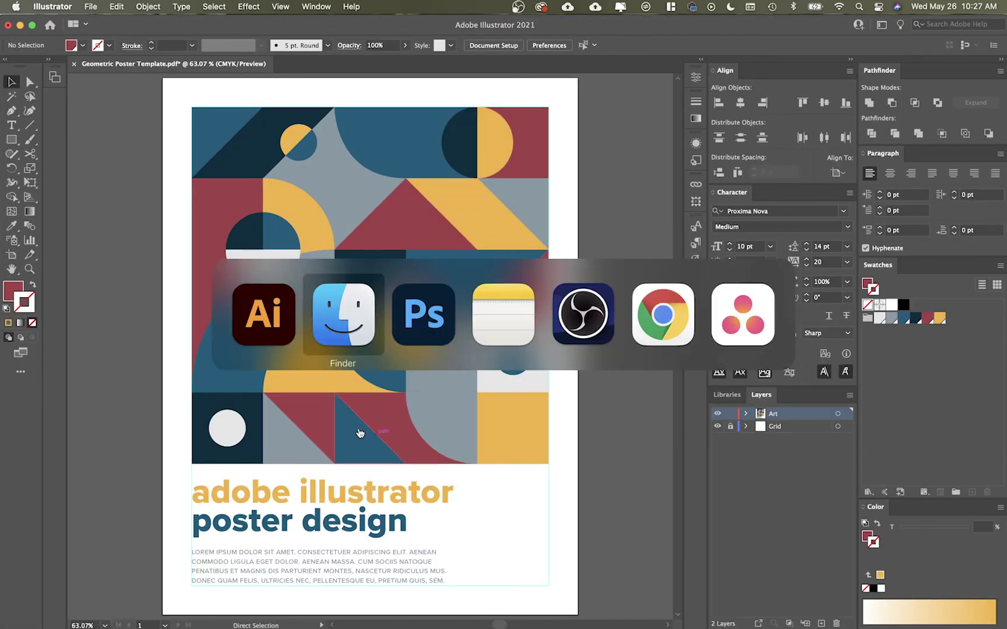
key("super+Tab")
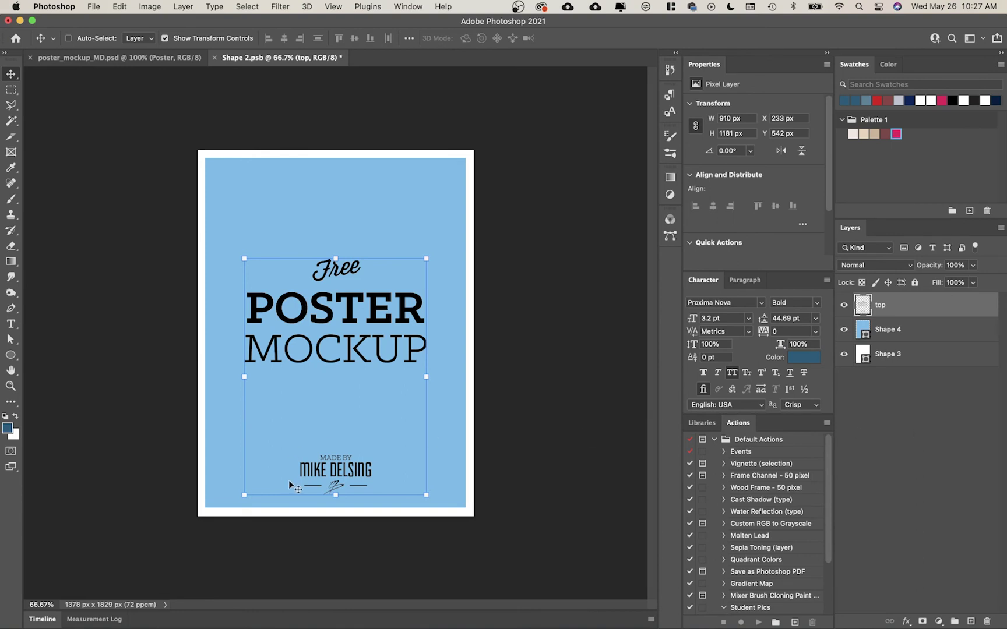
left_click(159, 60)
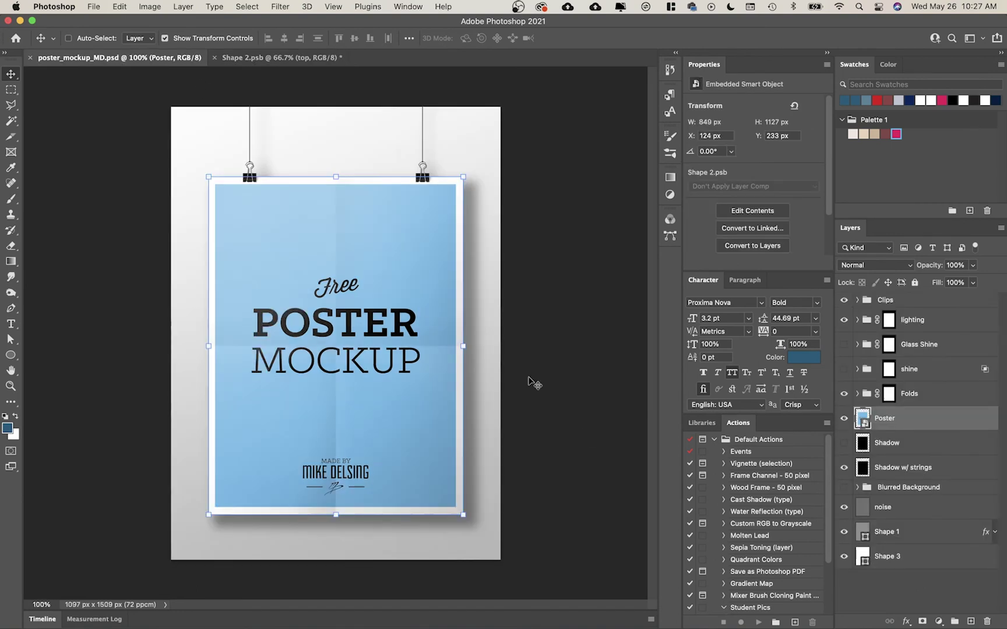
double_click(862, 418)
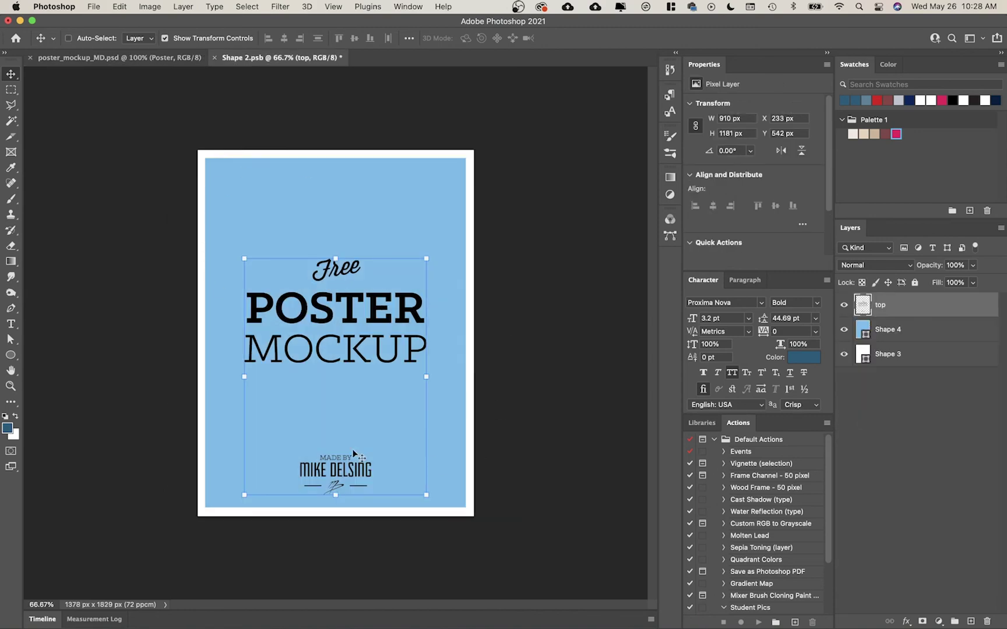
left_click(884, 410)
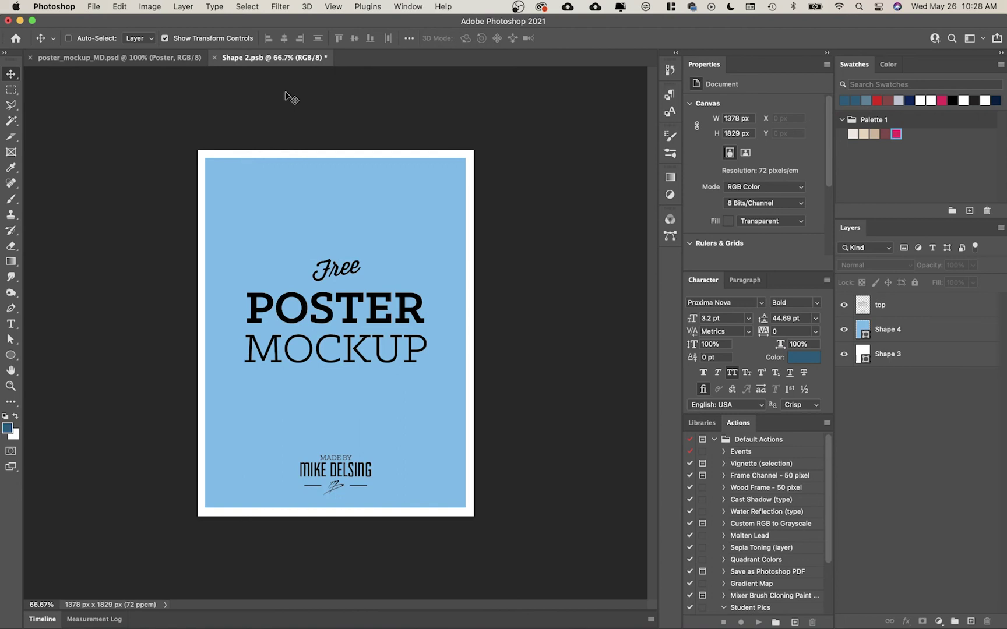
- Place Geometric-Poster-Template.jpg from the Finished folder as an embedded object on the poster canvas, and hide the top and Shape 4 layers
left_click(88, 6)
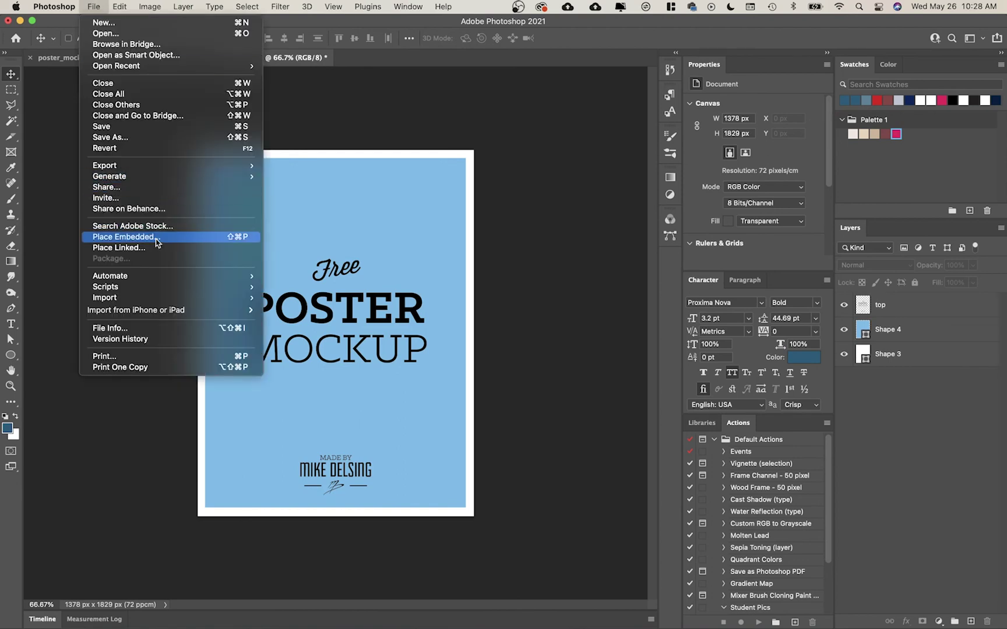
left_click(157, 243)
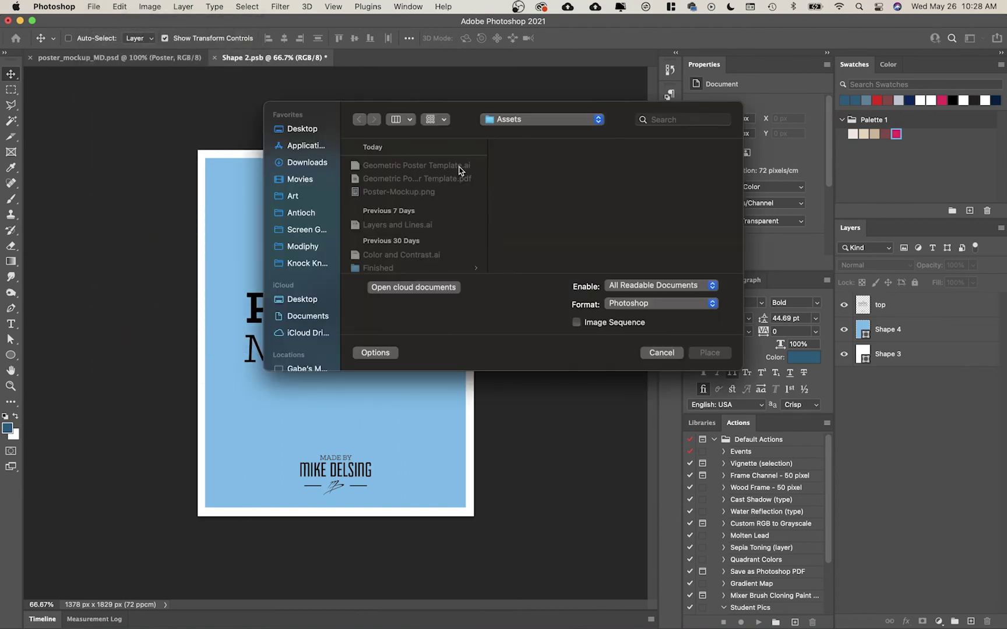
left_click(512, 121)
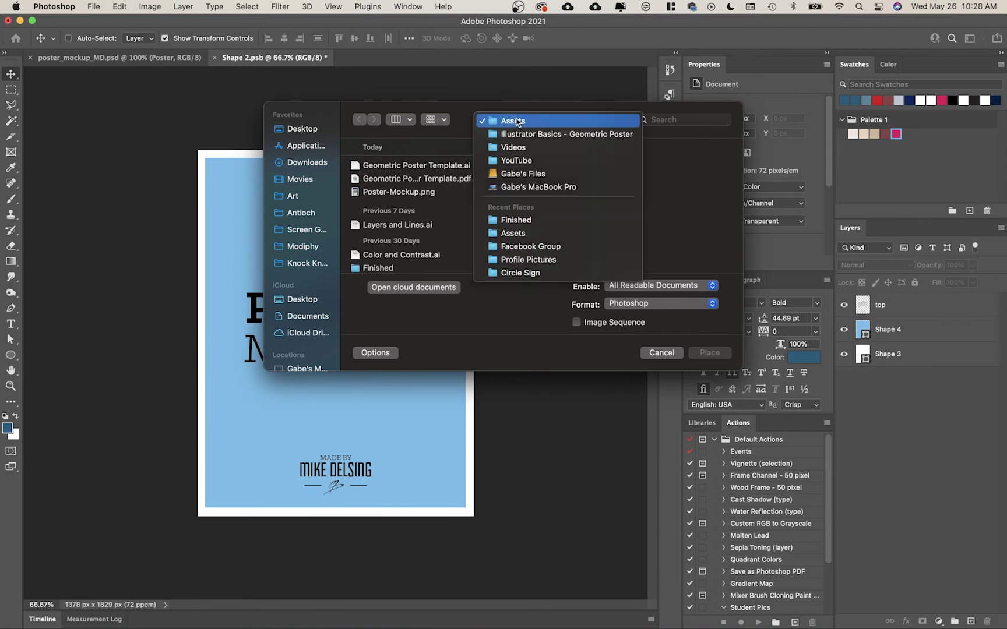
left_click(531, 220)
left_click(583, 166)
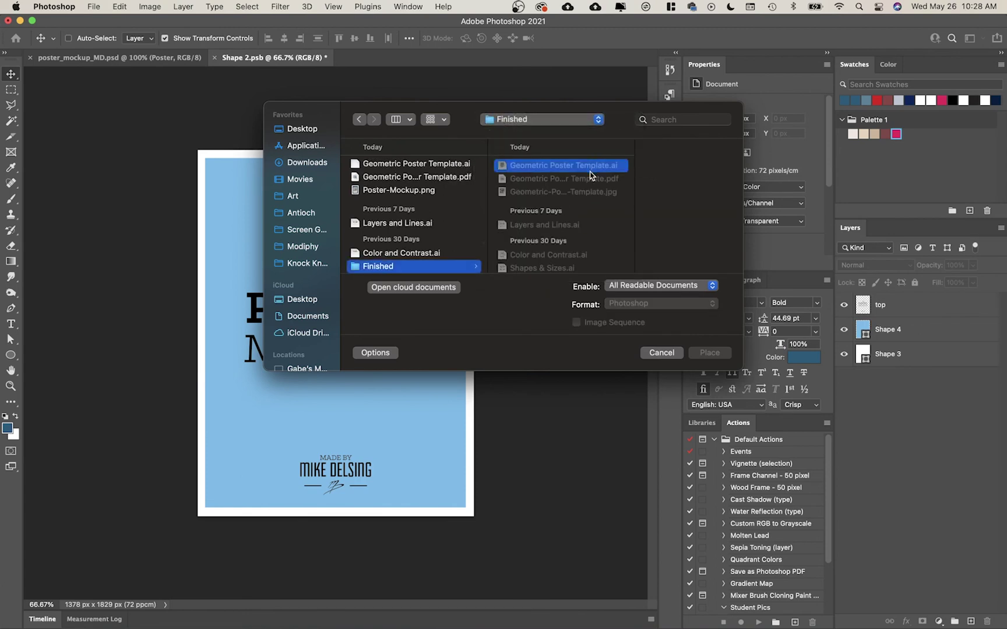
double_click(530, 194)
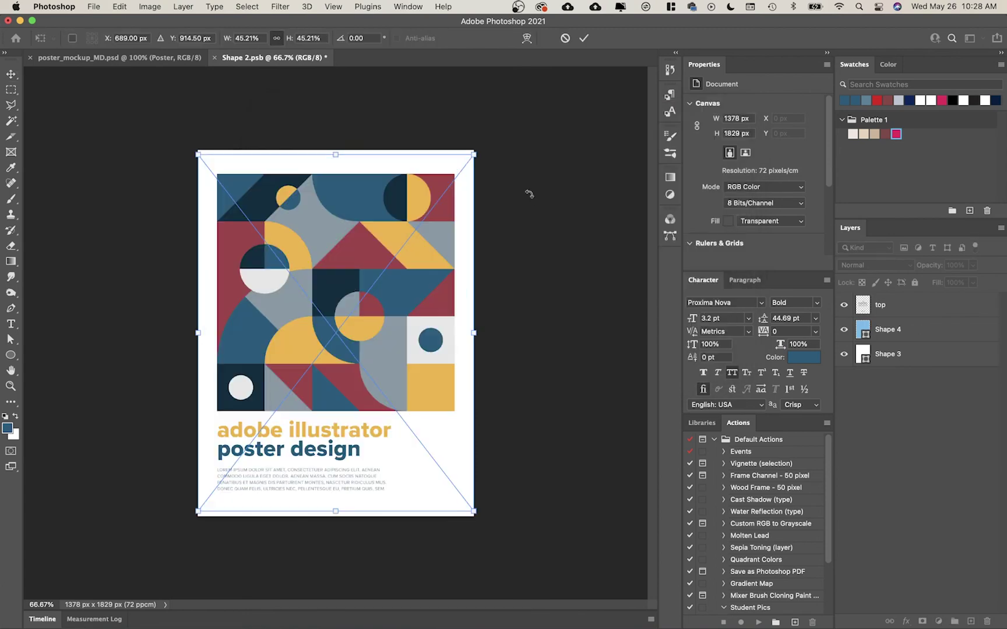
key("Return")
left_click(922, 445)
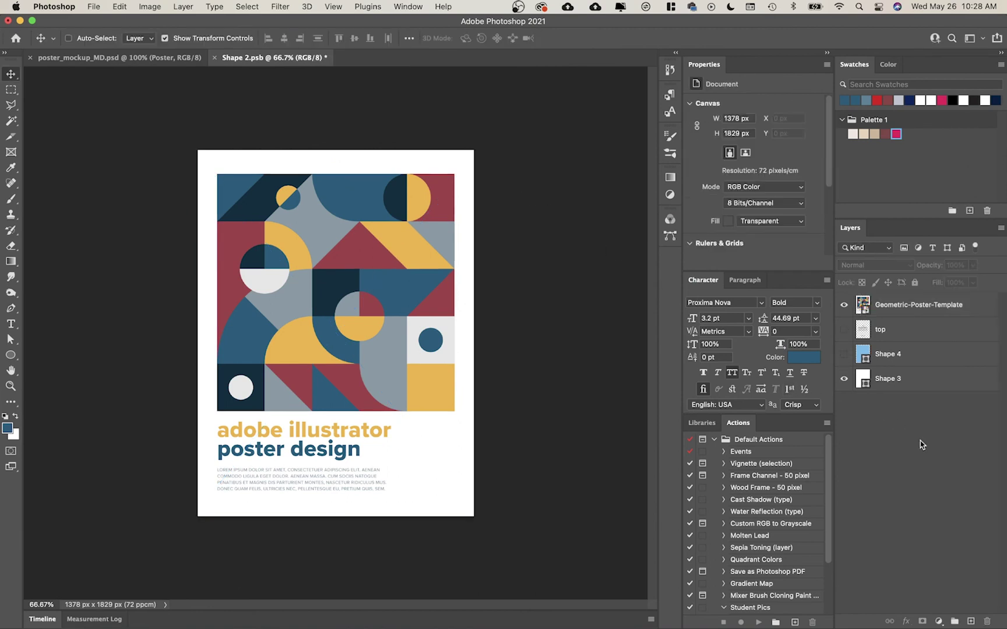
- Save and close the smart object contents to update the poster in the mockup, leaving no layer selected
left_click(390, 217)
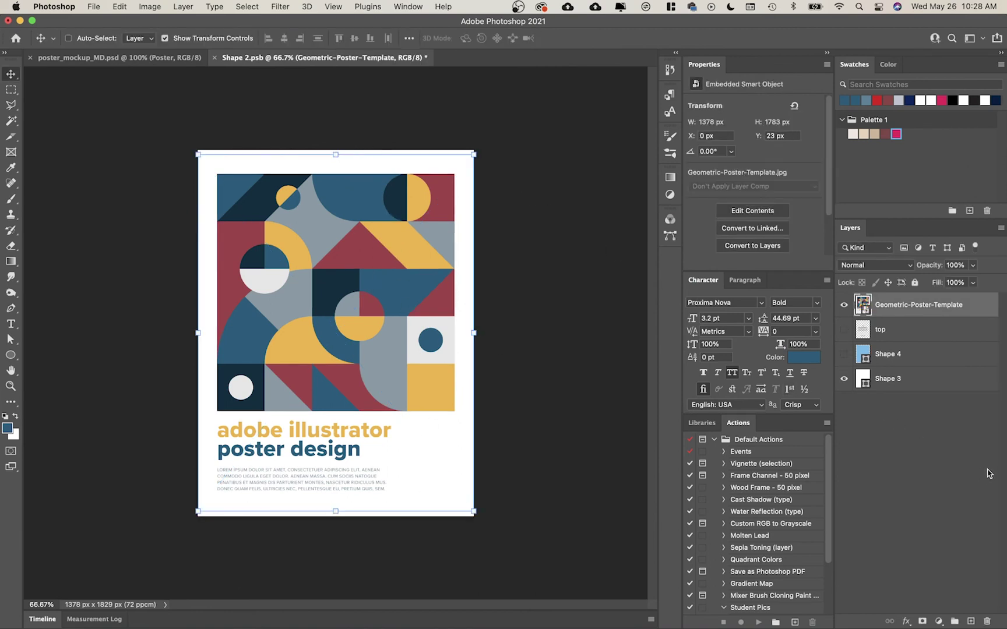
left_click(901, 416)
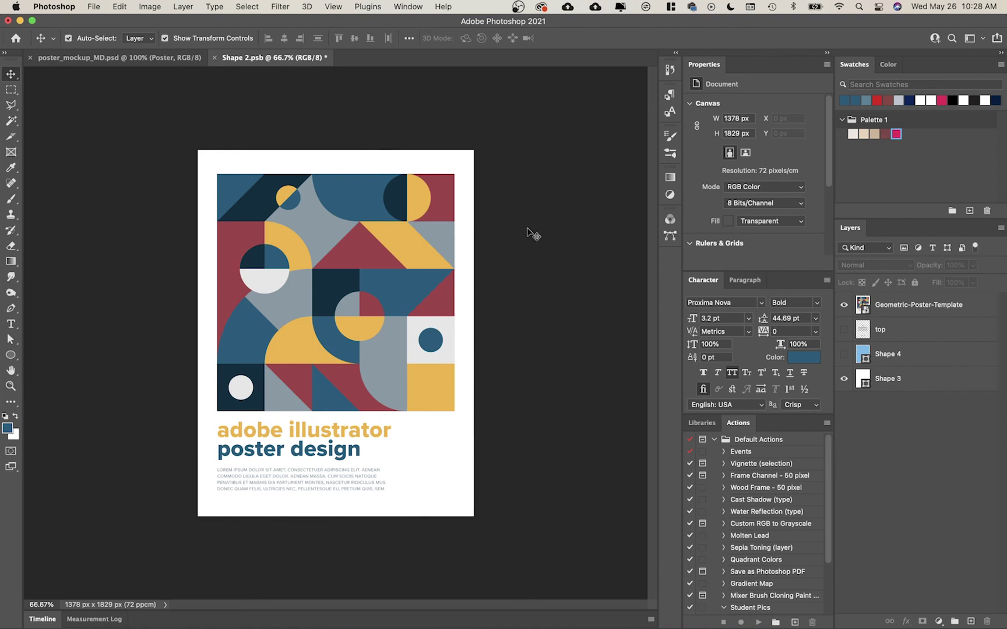
key("super+s")
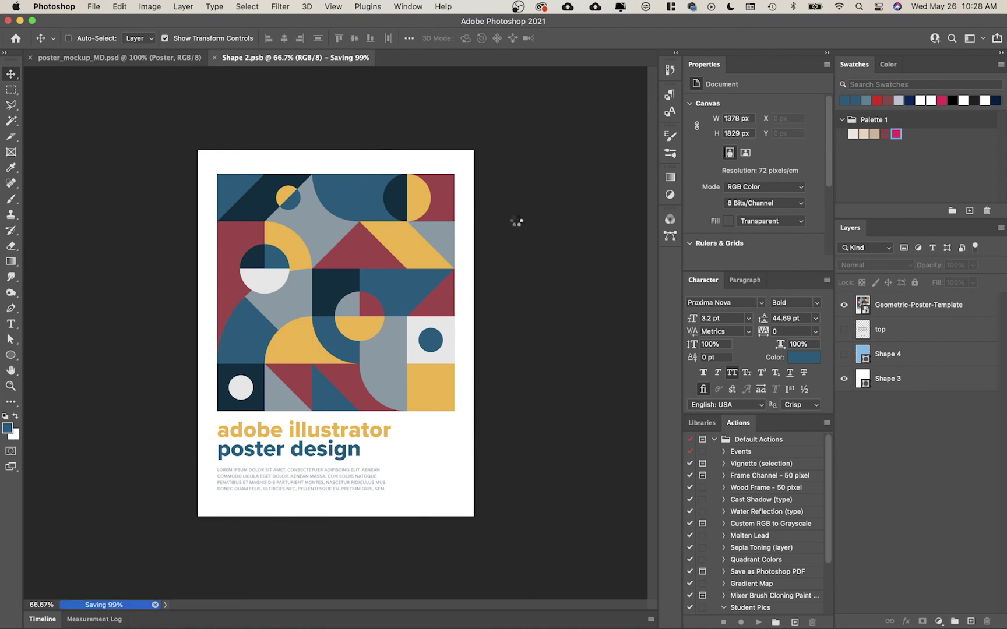
key("super+w")
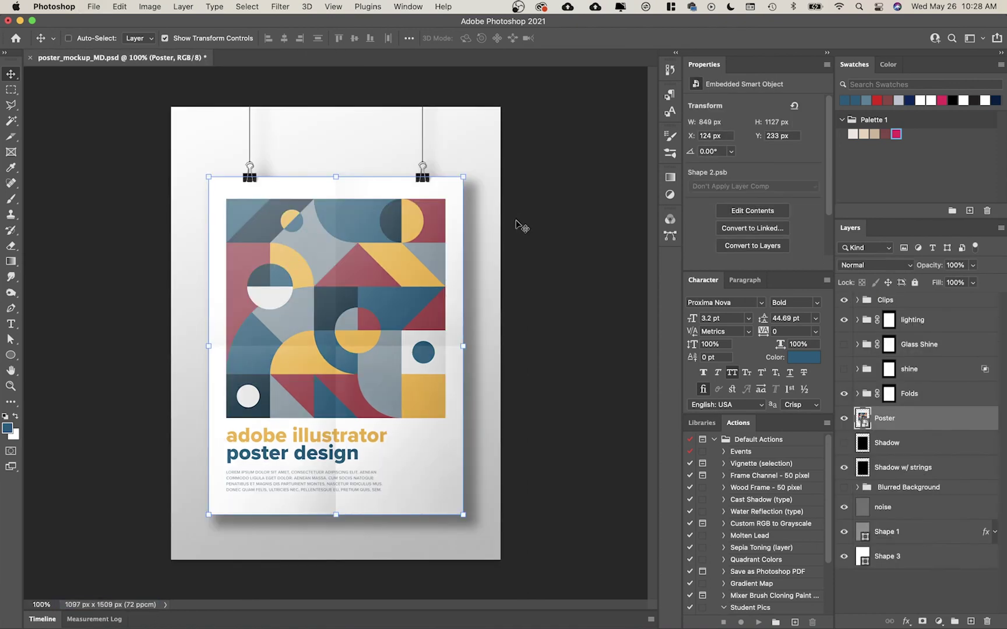
left_click(593, 206)
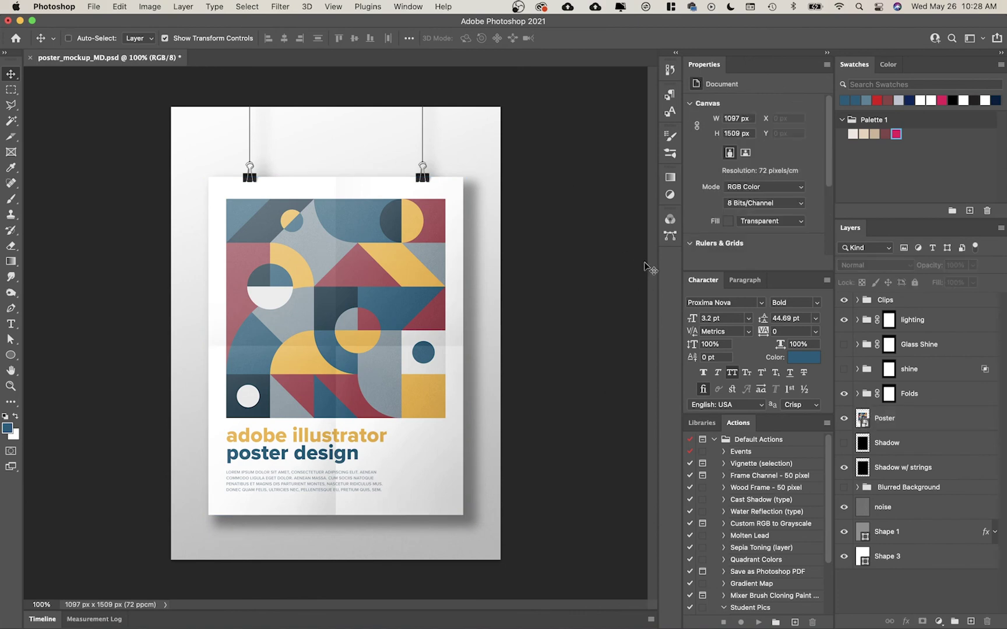
- Add a Solid Color fill layer in #185b7c directly above the noise layer and save the mockup
left_click(916, 513)
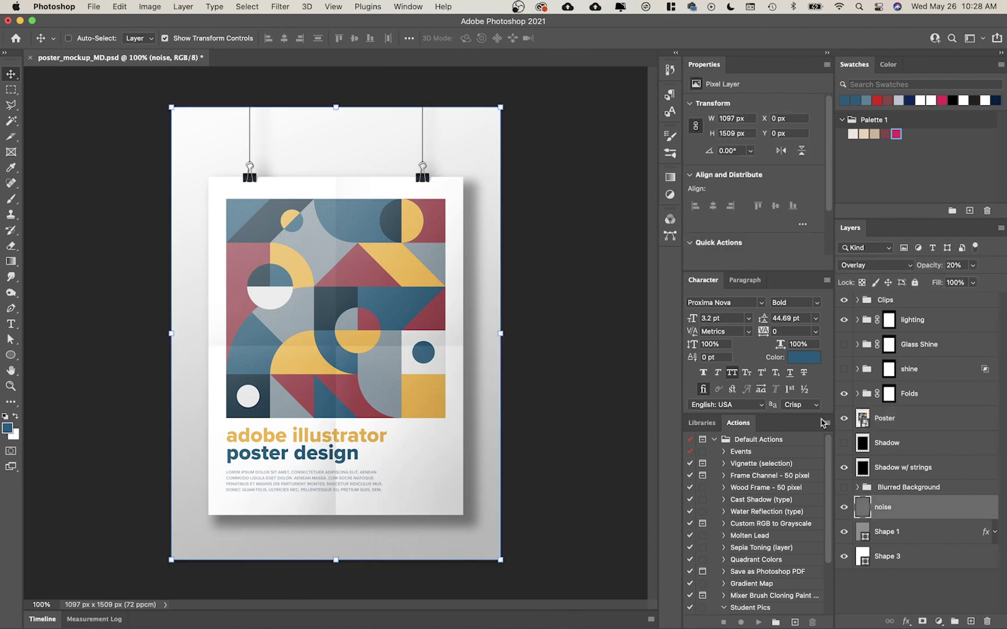
left_click(938, 622)
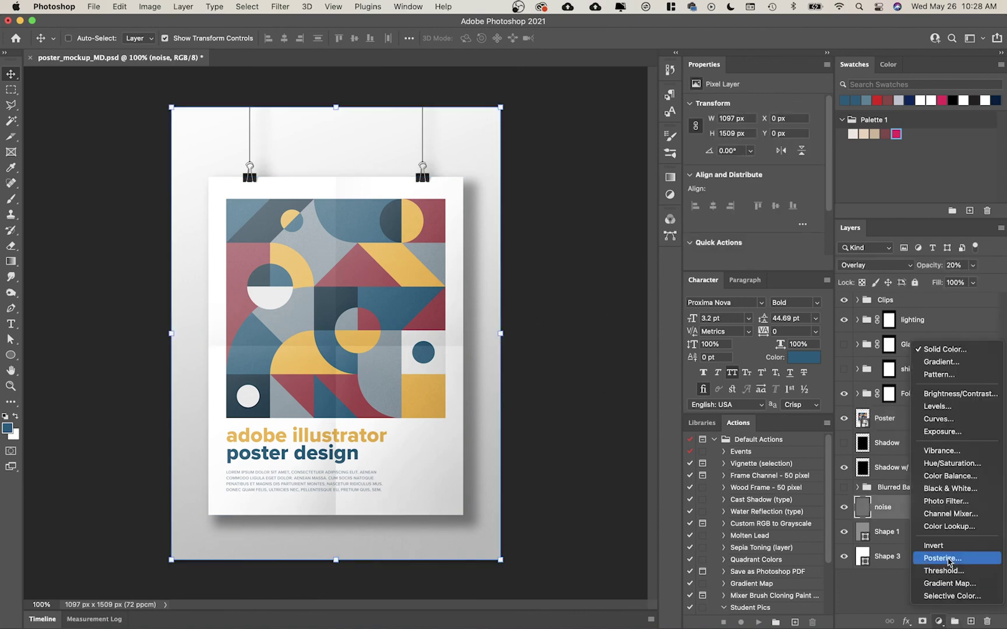
left_click(947, 350)
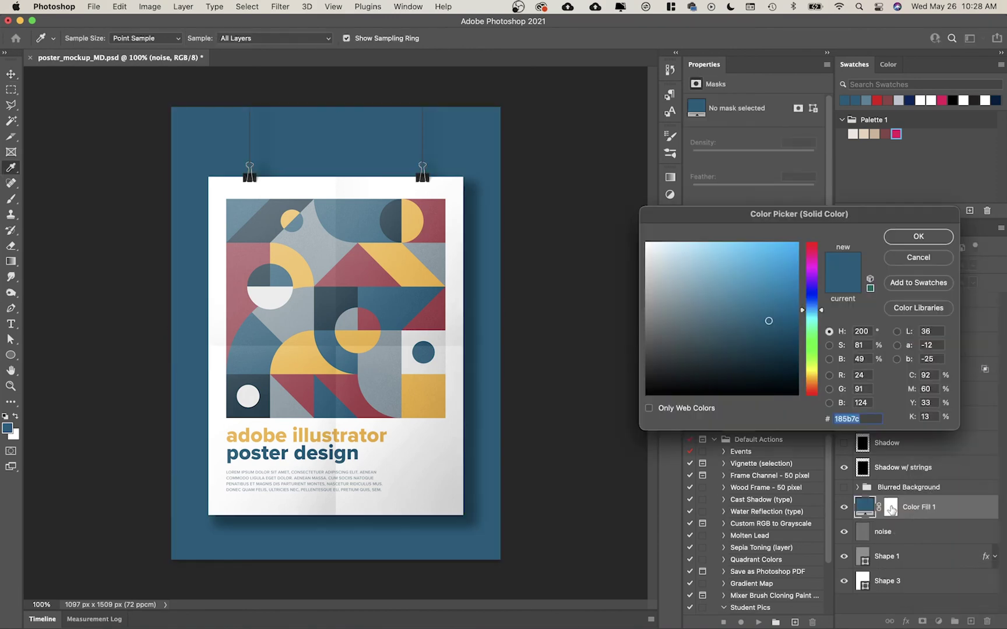
left_click(897, 236)
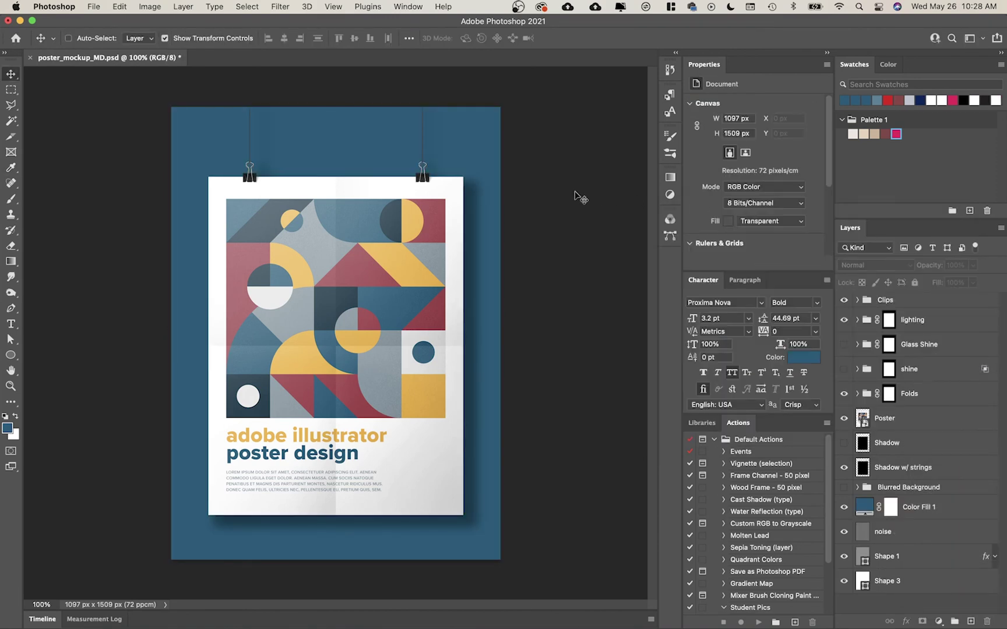
key("super+s")
- Export the mockup with Save for Web as the PNG-24 file Mockup.png in the Finished folder, and save the Photoshop document
key("shift+super+alt+s")
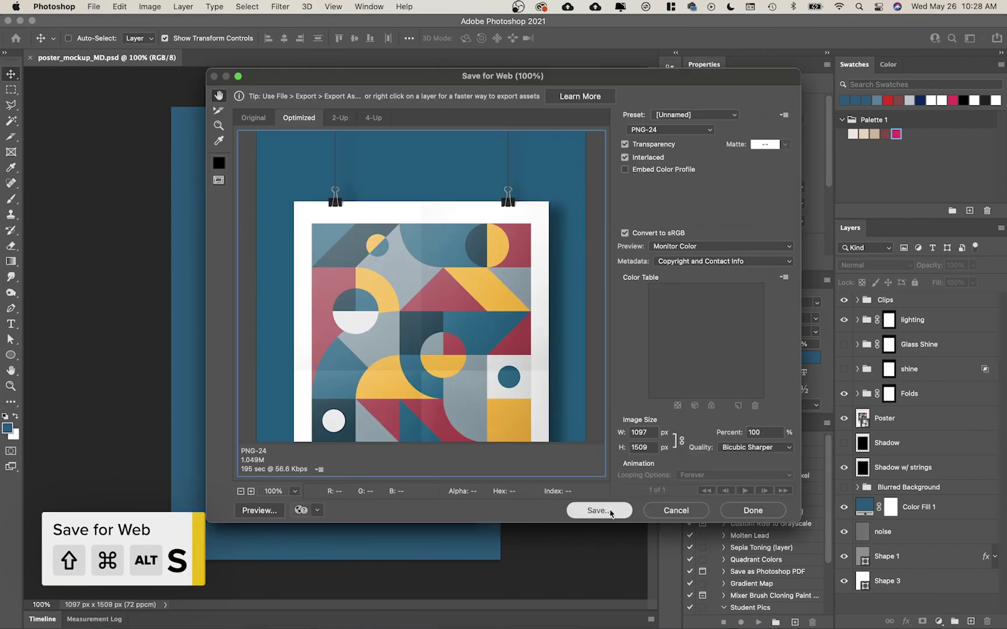
left_click(612, 510)
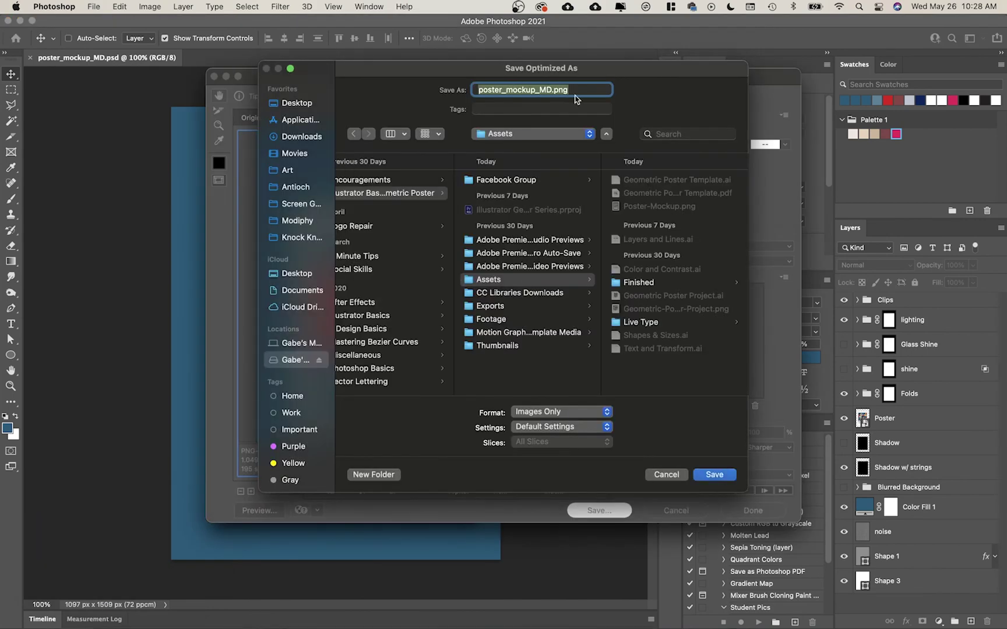
left_click(532, 134)
left_click(524, 235)
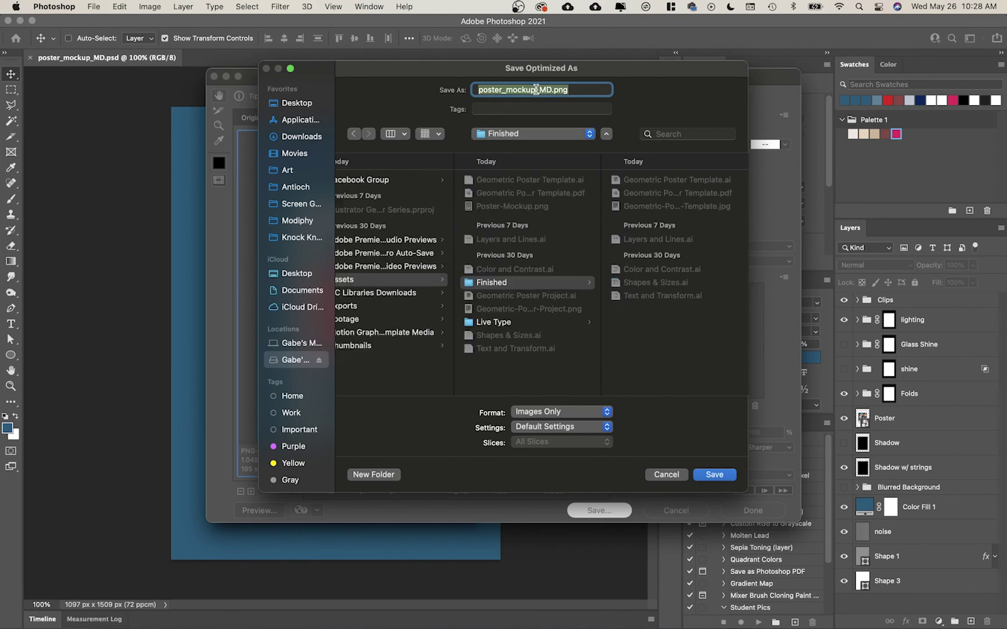
left_click(535, 90)
double_click(551, 89)
type("Mockup")
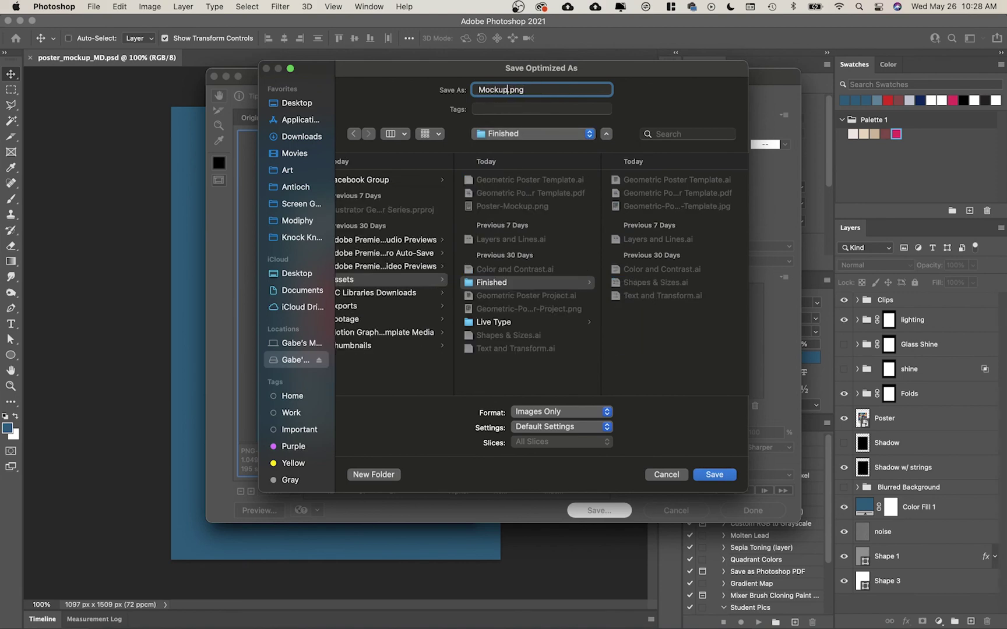
key("Return")
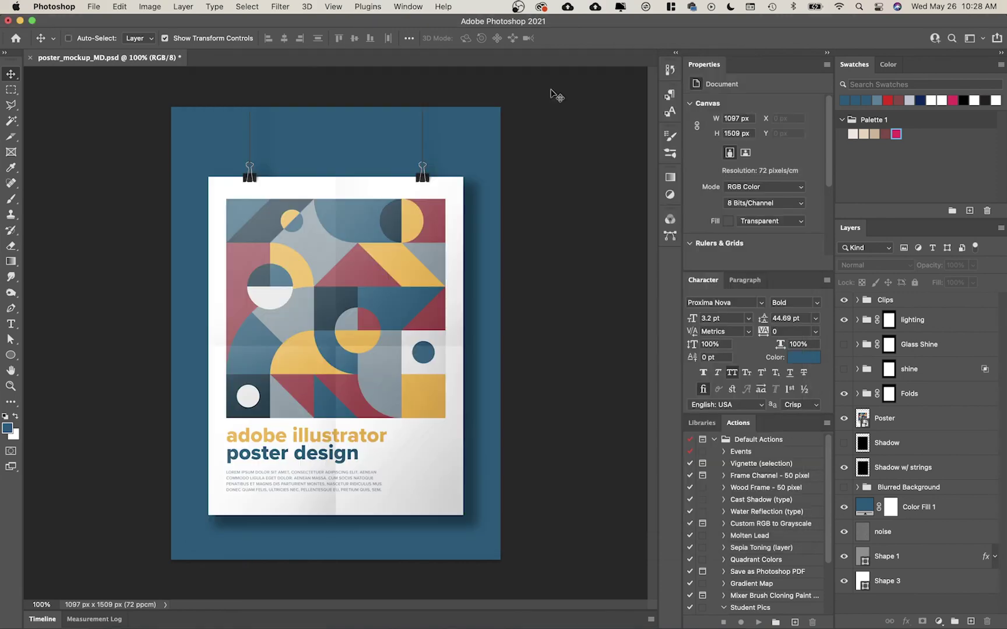
key("super+s")
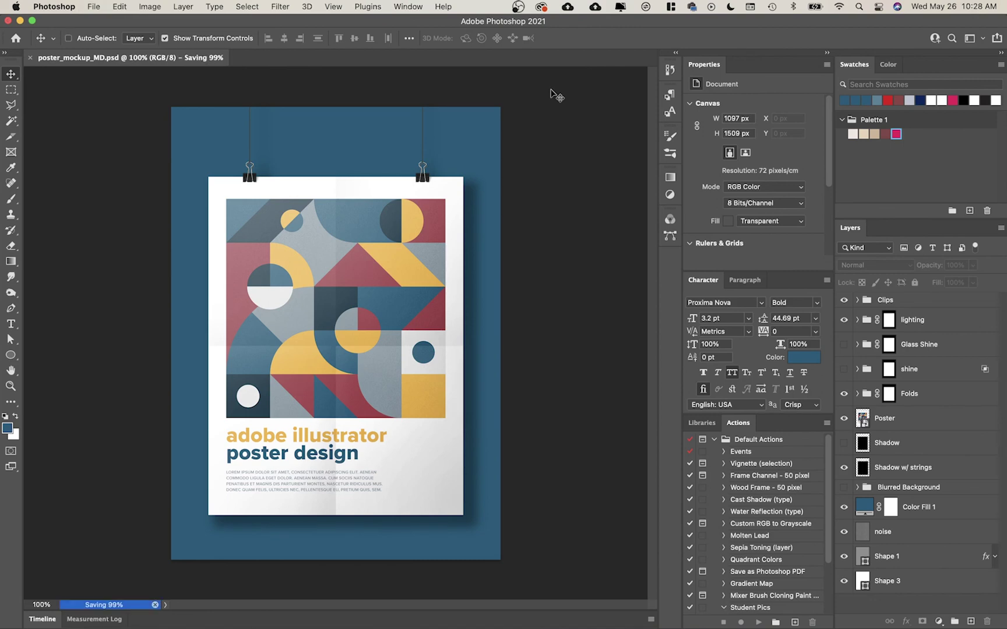
left_click(537, 253)
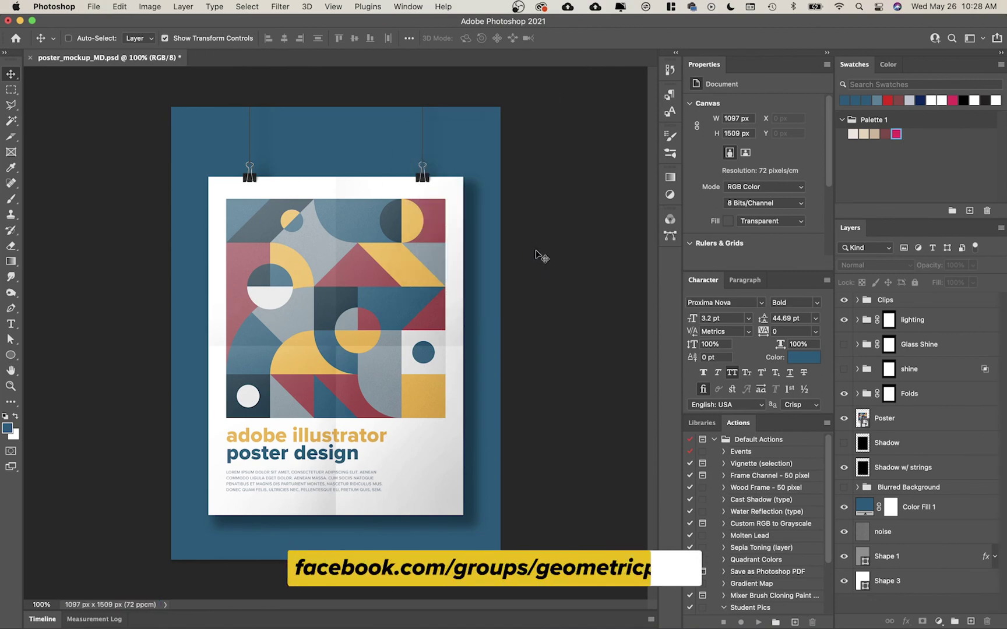